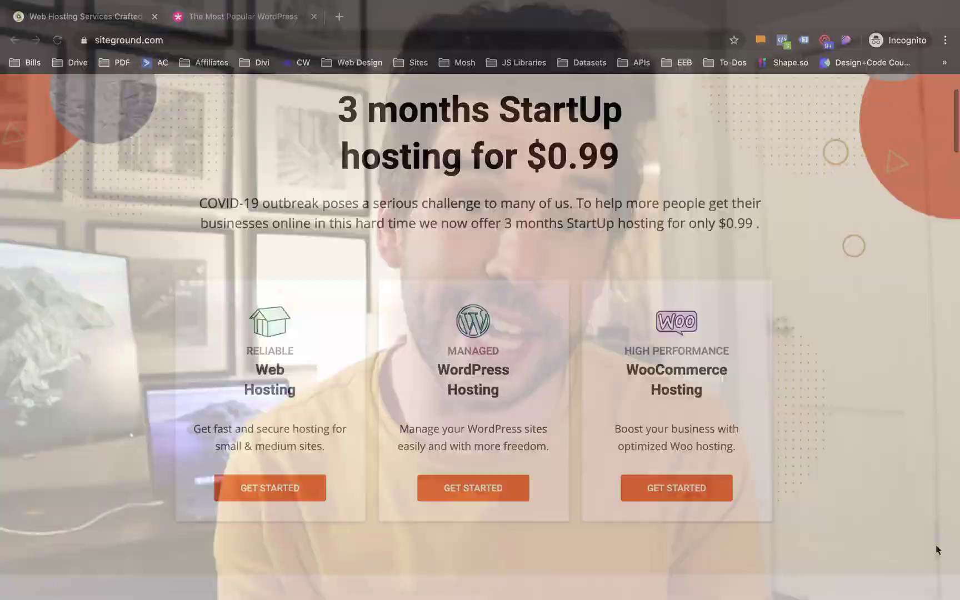
# Browse the SiteGround home page and open the Managed WordPress Hosting plans
pyautogui.scroll(-5, 937, 550)
pyautogui.scroll(-2, 937, 551)
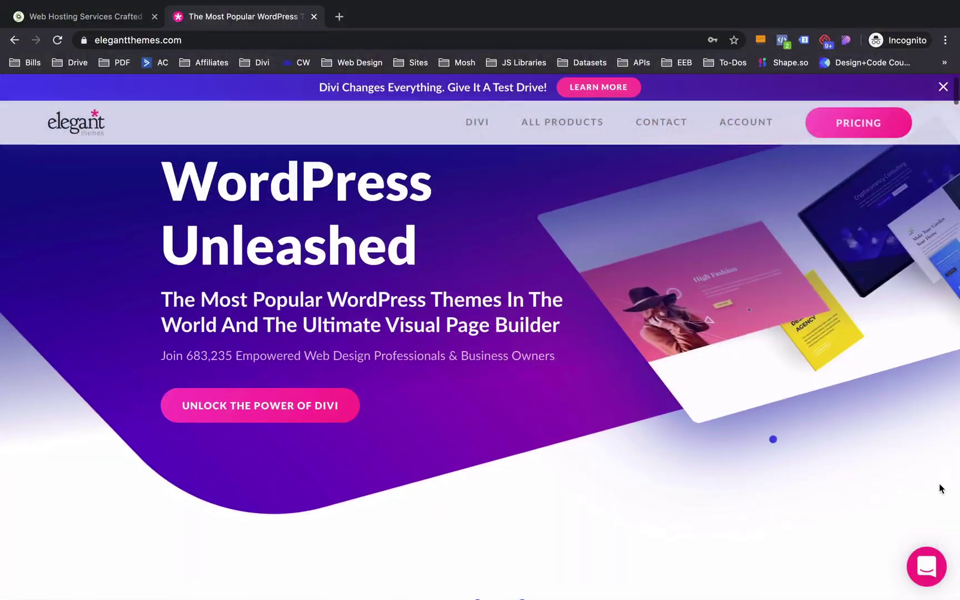
pyautogui.scroll(-4, 941, 488)
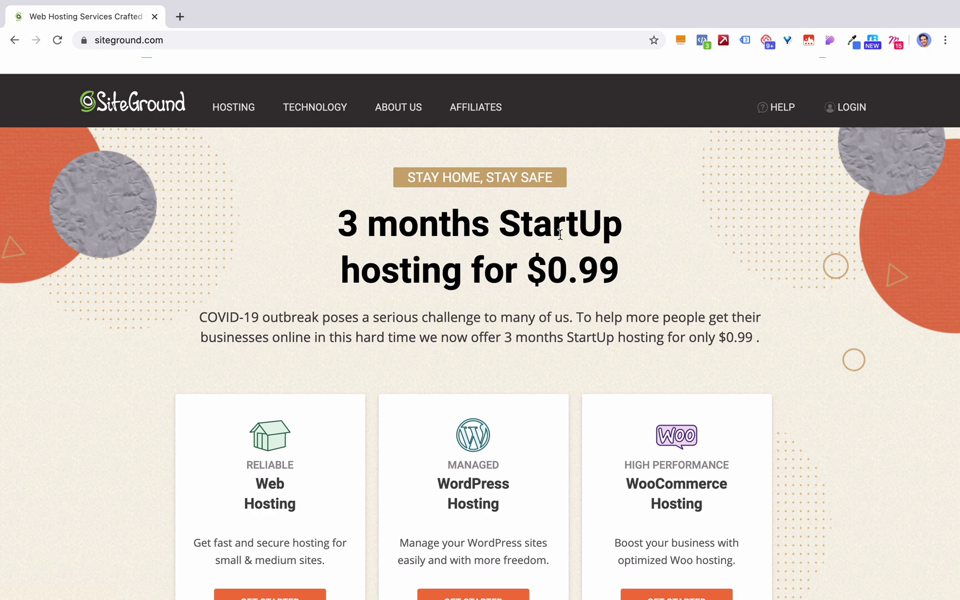
pyautogui.scroll(-1, 417, 287)
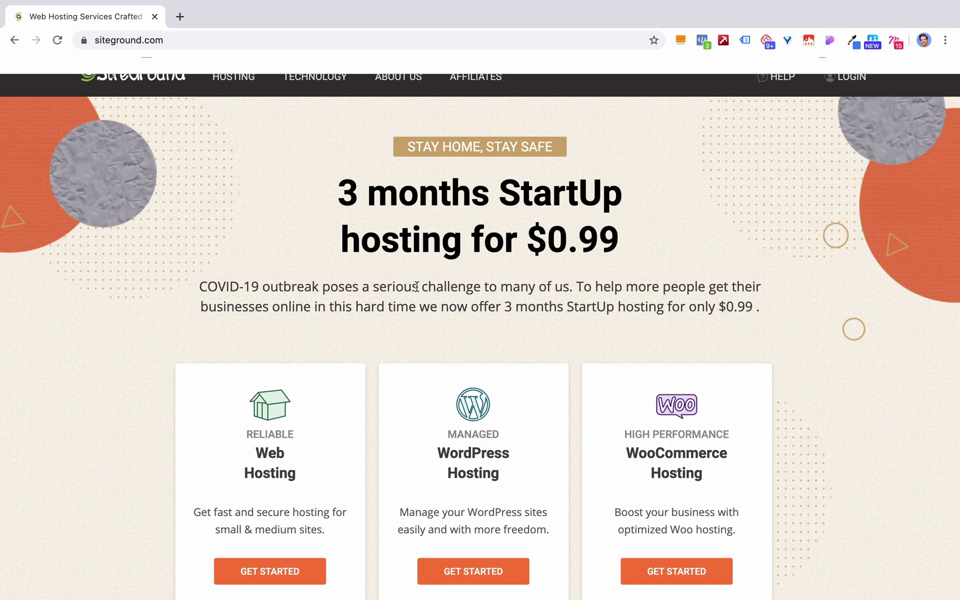
pyautogui.scroll(1, 417, 287)
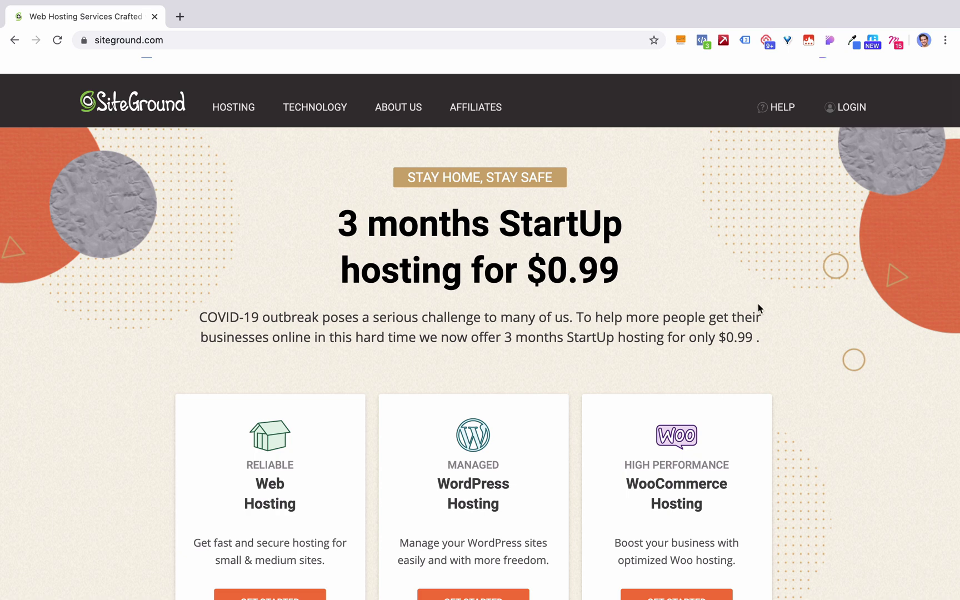
pyautogui.scroll(-2, 755, 307)
pyautogui.scroll(2, 755, 307)
pyautogui.scroll(-4, 759, 294)
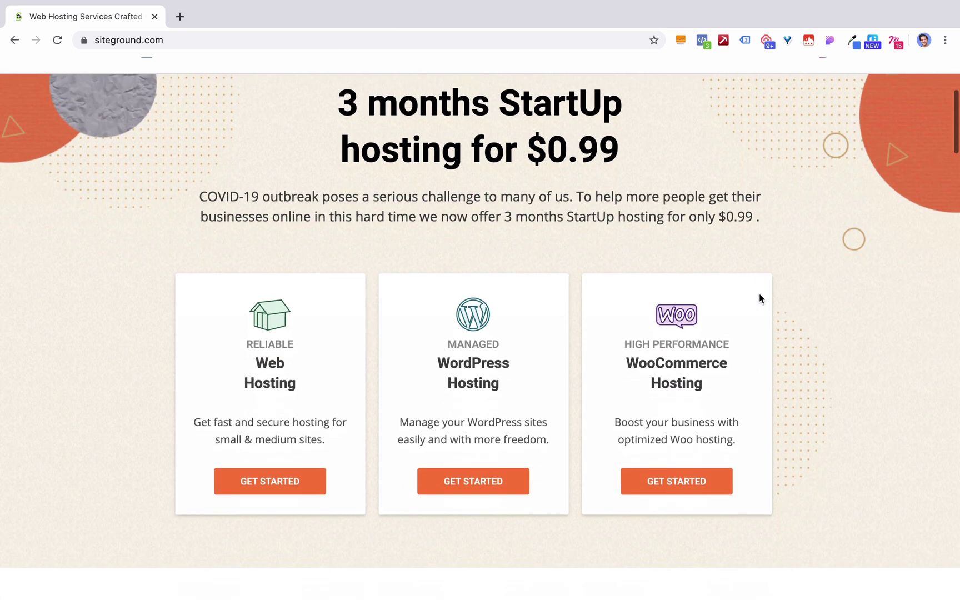
pyautogui.scroll(4, 759, 294)
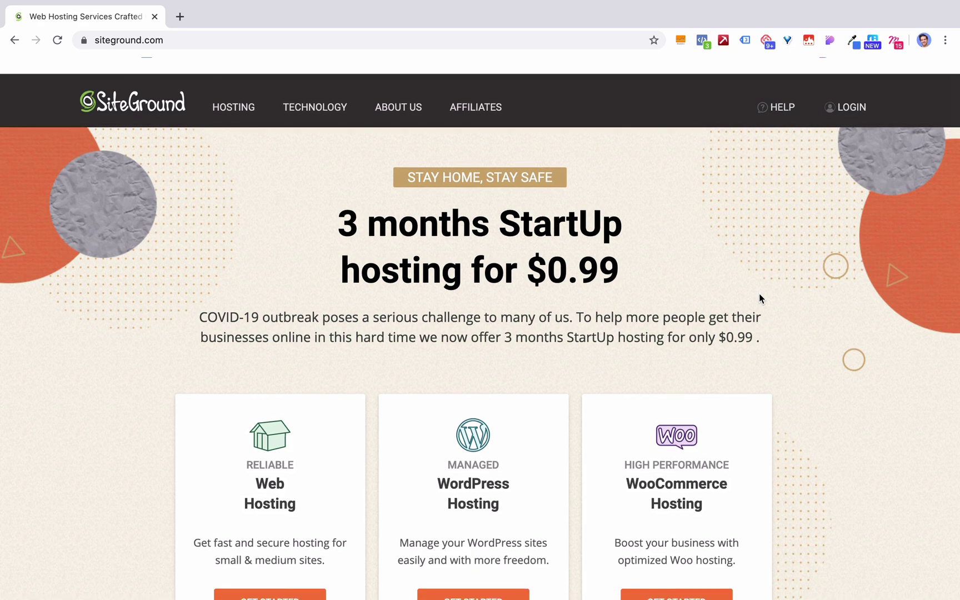
pyautogui.scroll(-8, 759, 294)
pyautogui.scroll(4, 759, 294)
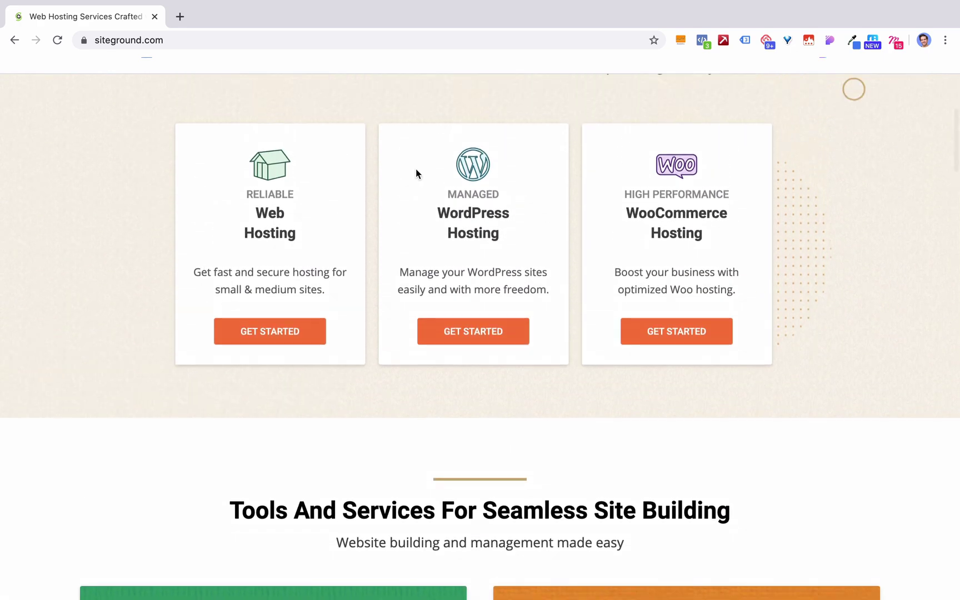
pyautogui.click(480, 334)
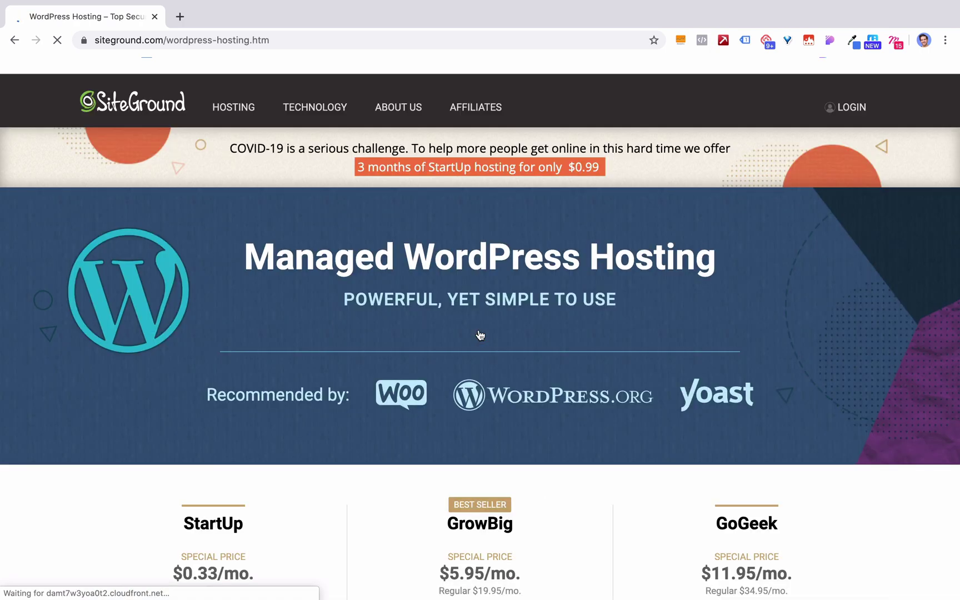
# Review the StartUp, GrowBig and GoGeek plans ($0.33, $5.95, $11.95/month), then return to the top
pyautogui.scroll(-5, 480, 333)
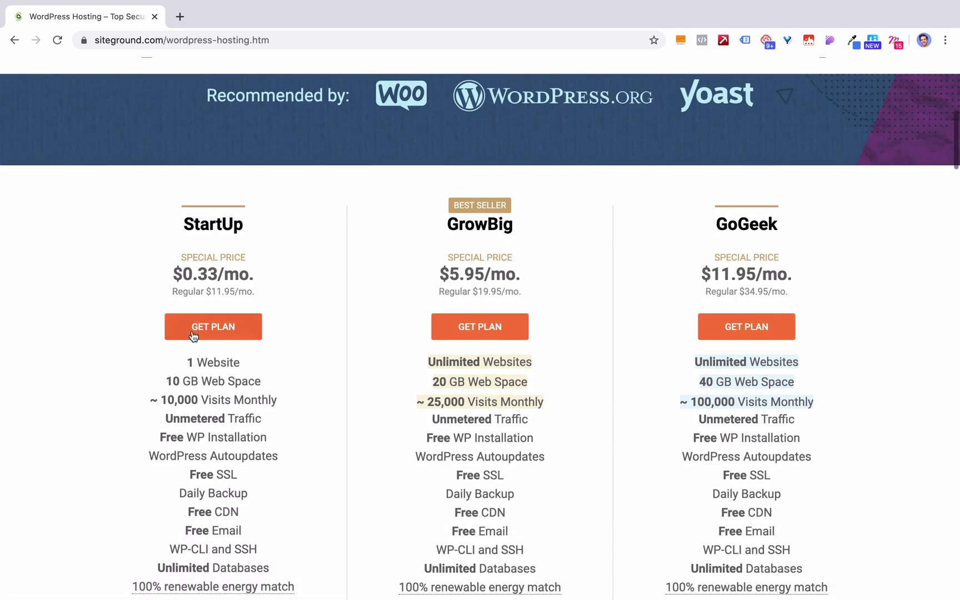
pyautogui.scroll(-2, 227, 225)
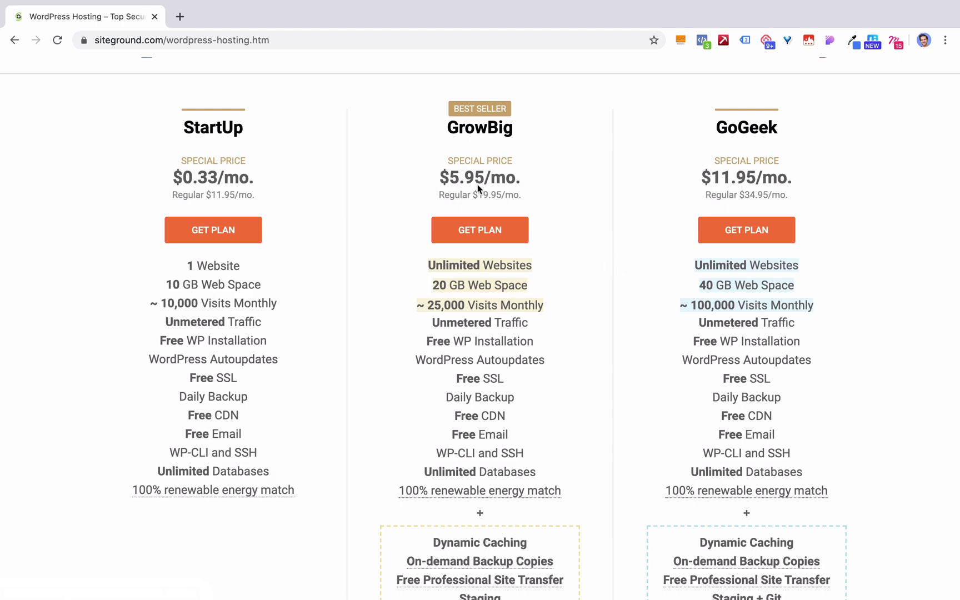
pyautogui.scroll(-13, 573, 417)
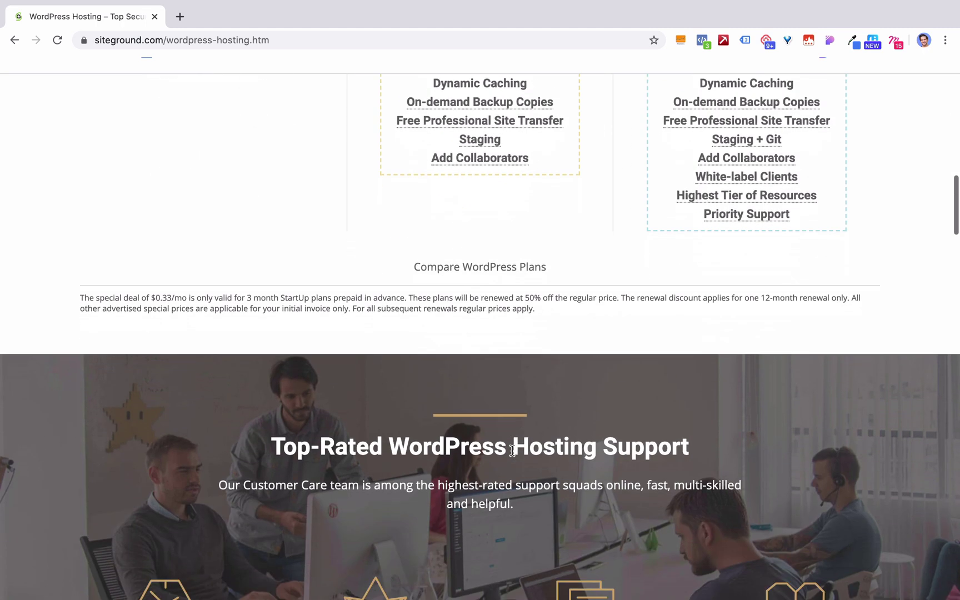
pyautogui.press('Home')
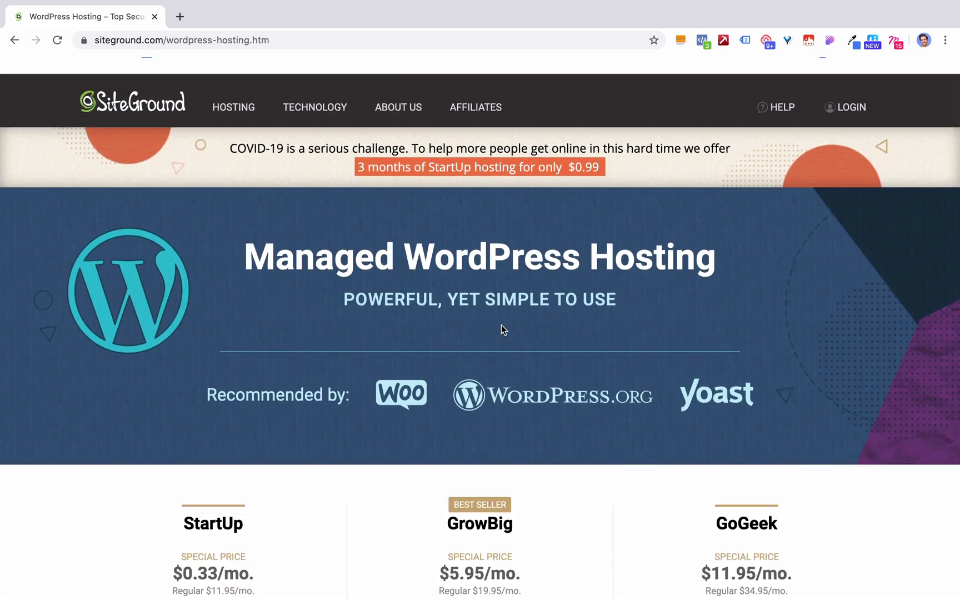
pyautogui.scroll(-10, 502, 325)
pyautogui.scroll(7, 502, 325)
pyautogui.scroll(-3, 502, 329)
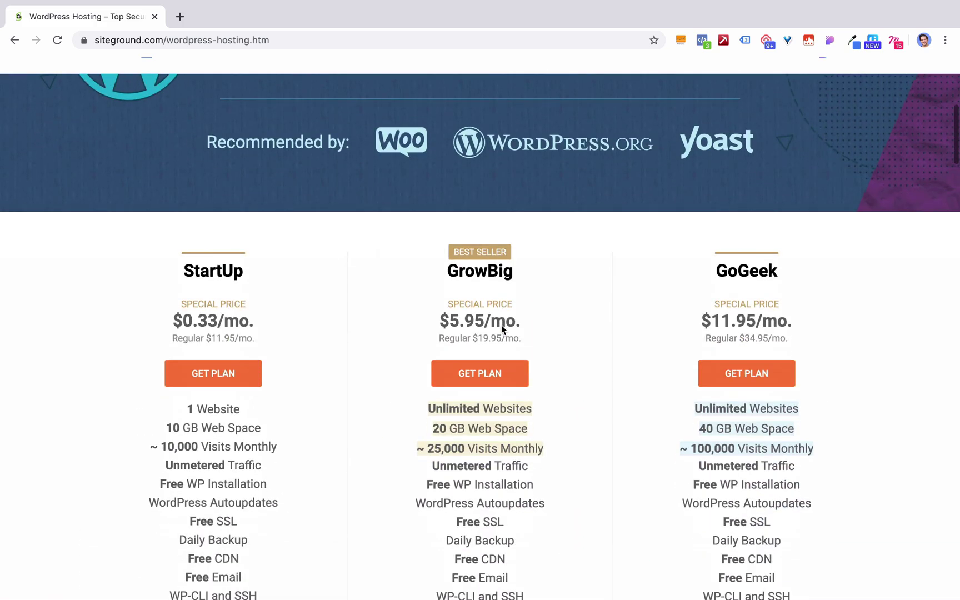
# Choose the StartUp plan for an already-owned domain, entering the domain name
pyautogui.click(241, 377)
pyautogui.click(268, 276)
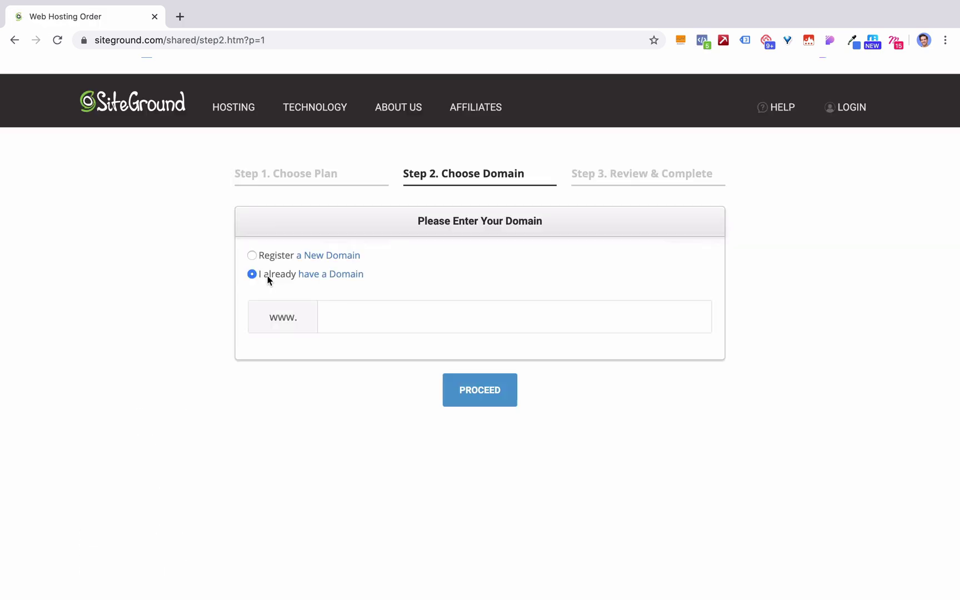
pyautogui.click(382, 320)
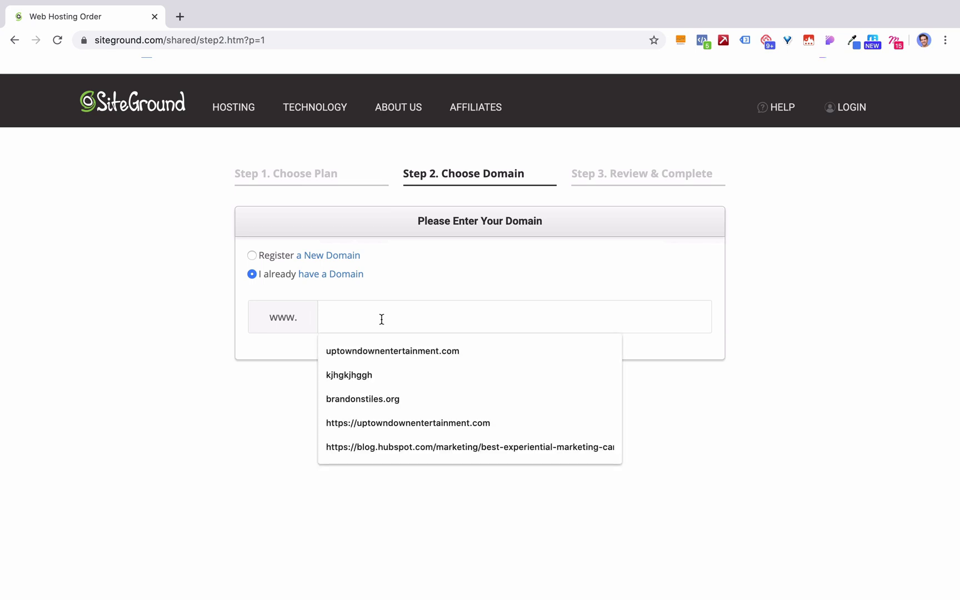
pyautogui.write('brandonstiles.com')
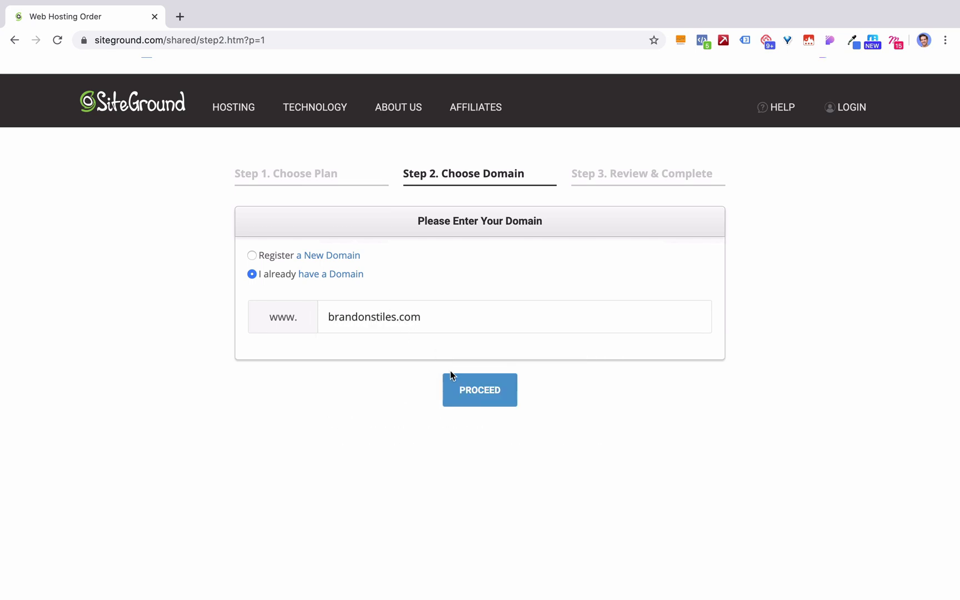
pyautogui.click(454, 383)
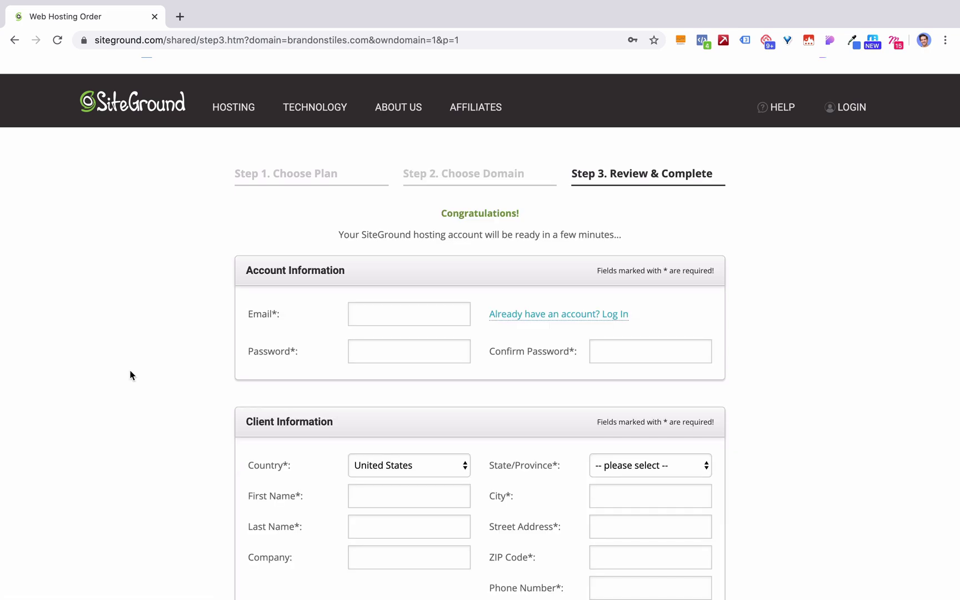
# Keep the 3-month billing period, agree to the terms and opt into news emails
pyautogui.scroll(-3, 134, 239)
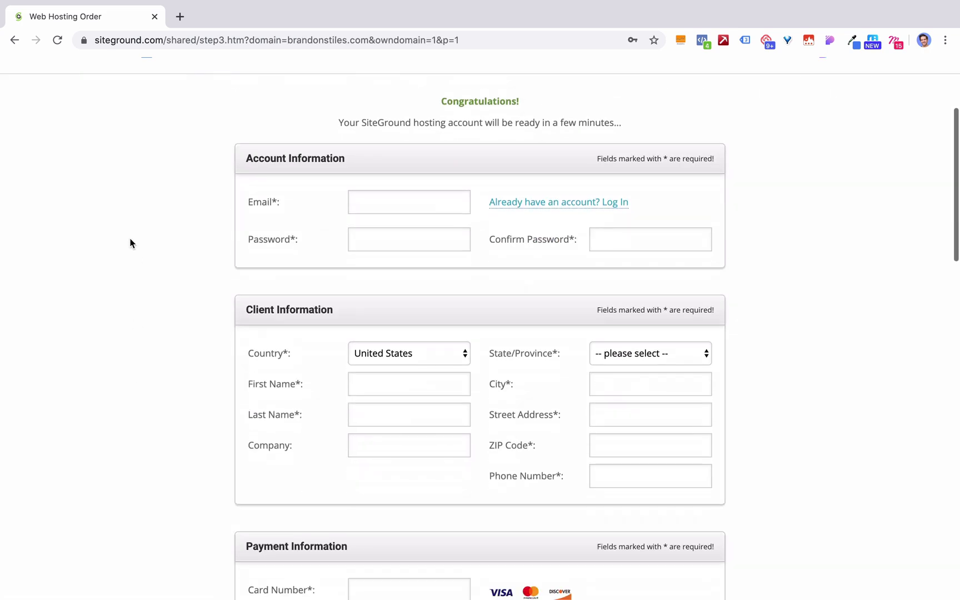
pyautogui.scroll(-3, 169, 262)
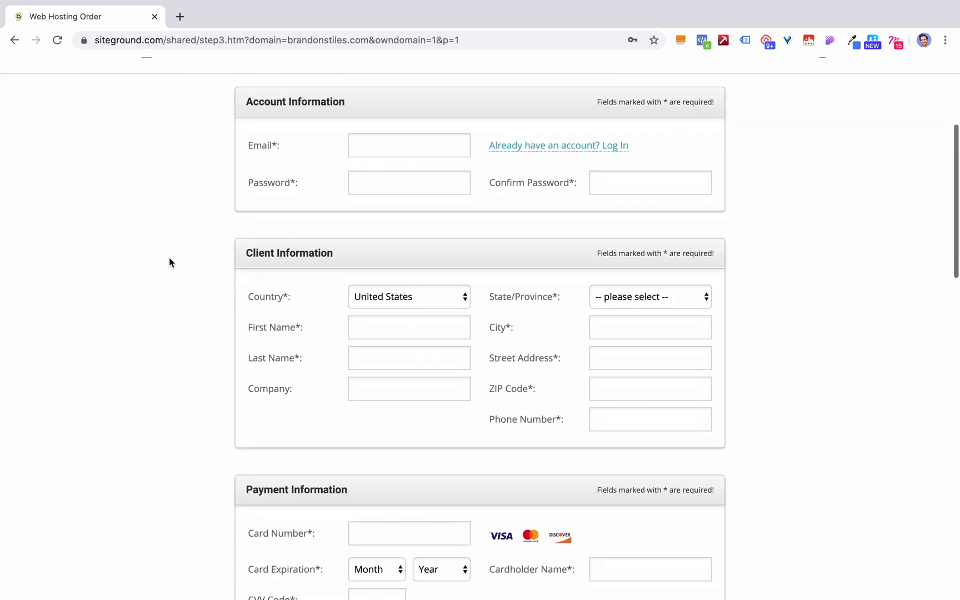
pyautogui.scroll(-6, 169, 262)
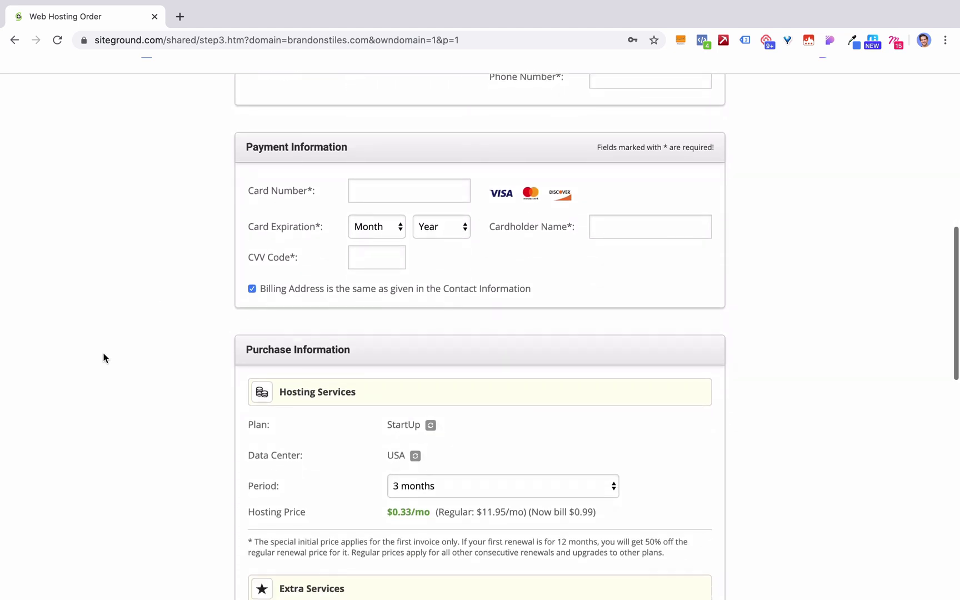
pyautogui.scroll(-2, 104, 358)
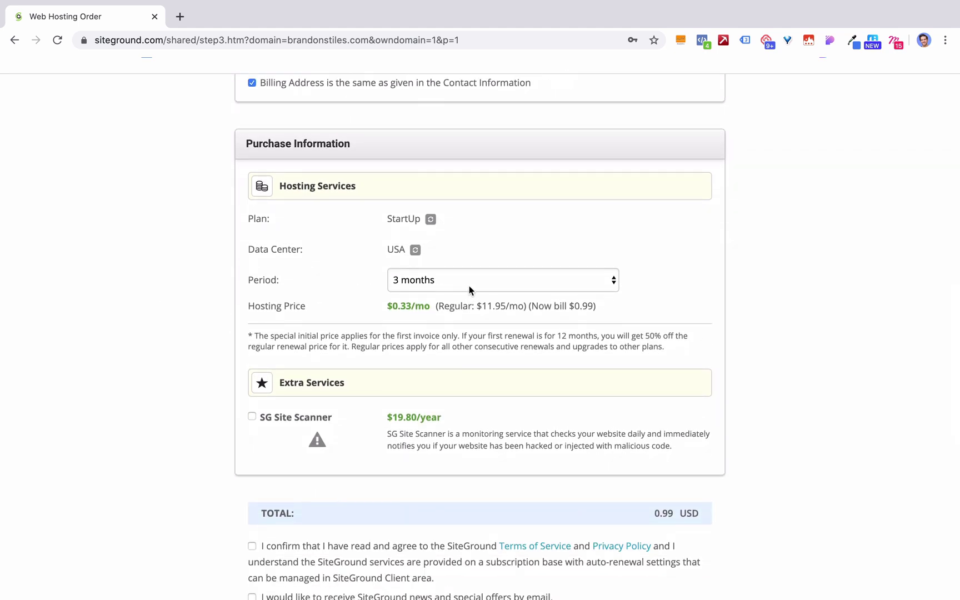
pyautogui.click(490, 281)
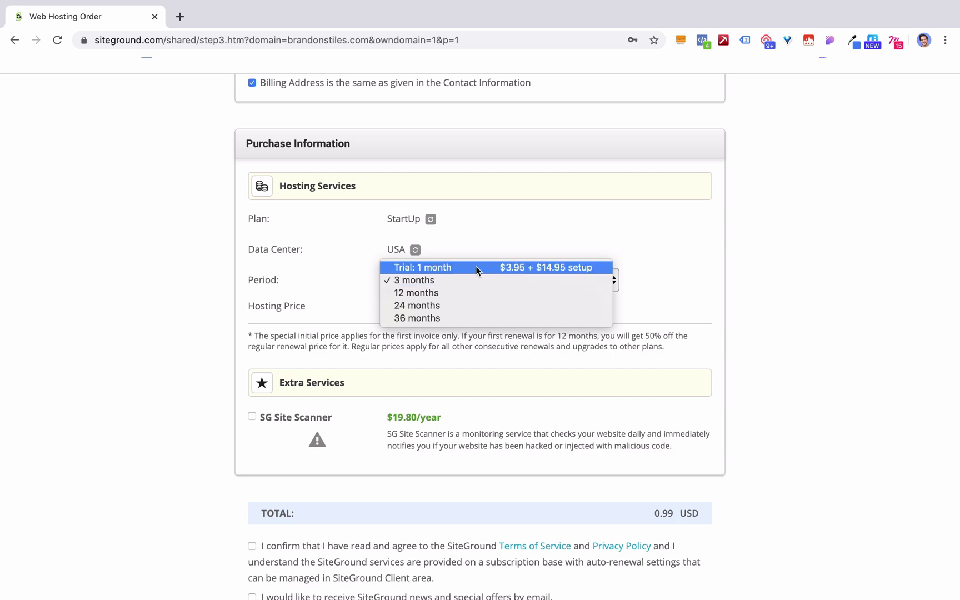
pyautogui.click(121, 363)
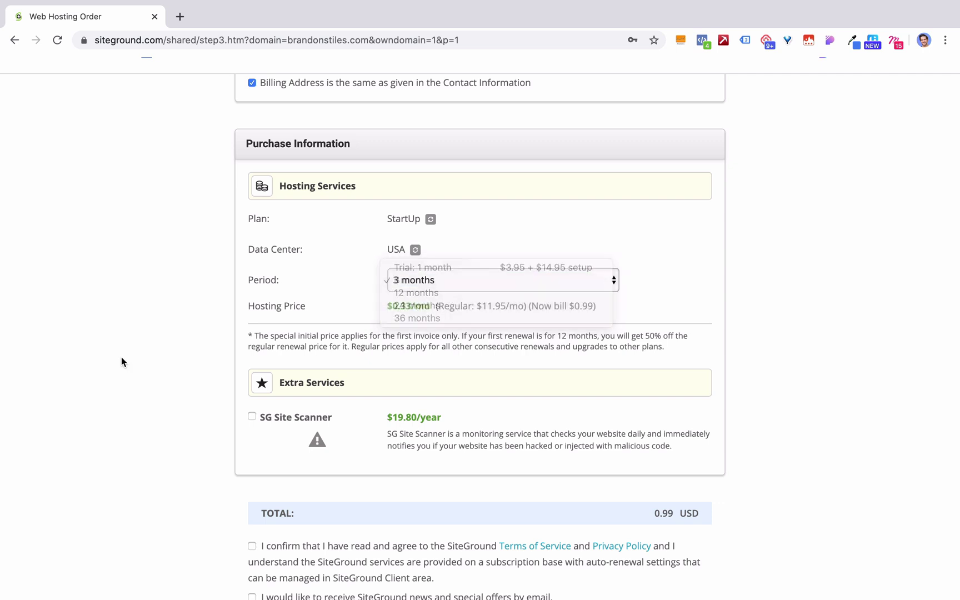
pyautogui.scroll(-2, 122, 363)
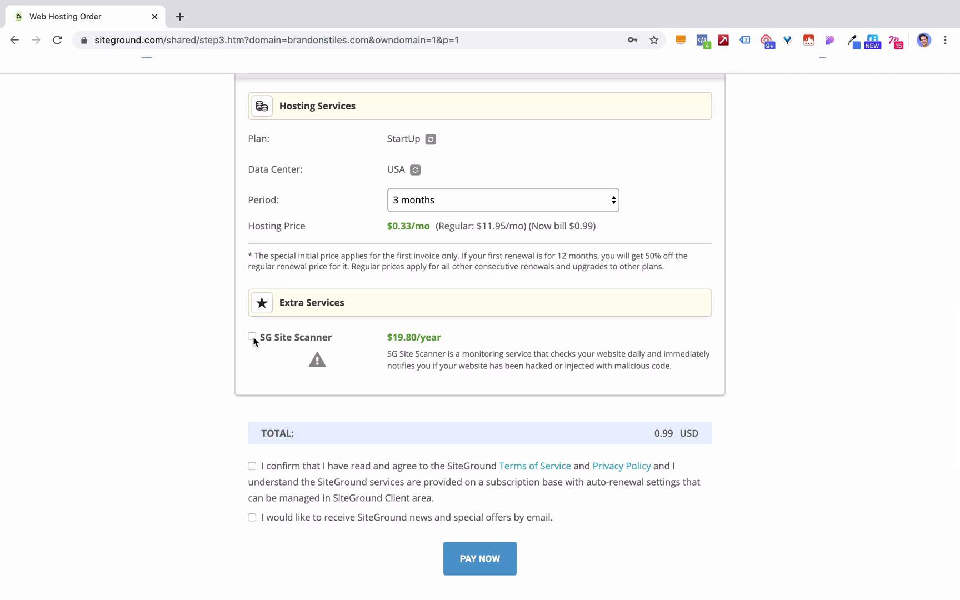
pyautogui.click(252, 466)
pyautogui.click(252, 517)
pyautogui.scroll(-1, 330, 530)
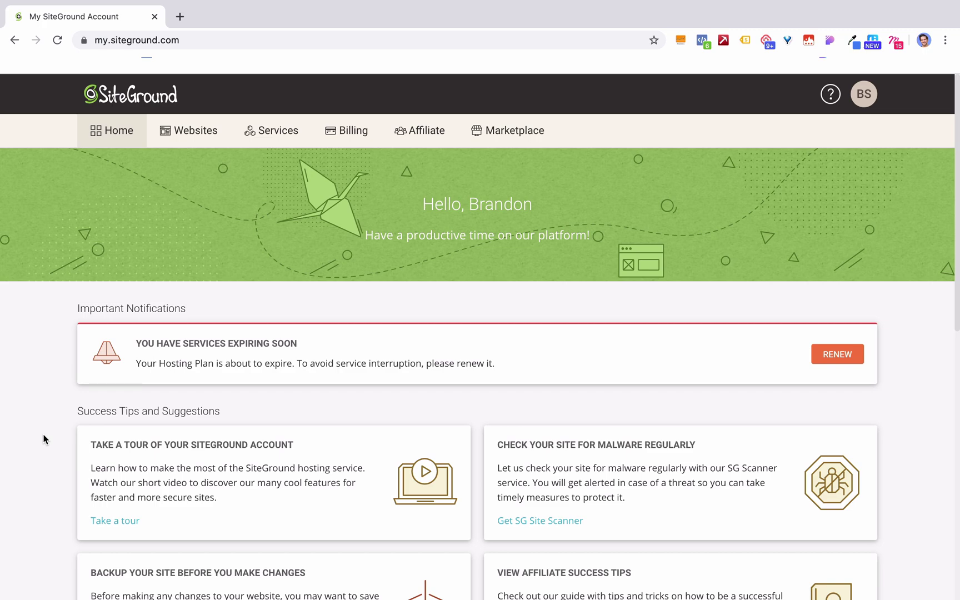
# Go to the Websites list in My SiteGround and start a new website
pyautogui.scroll(-5, 45, 439)
pyautogui.scroll(5, 44, 439)
pyautogui.click(186, 136)
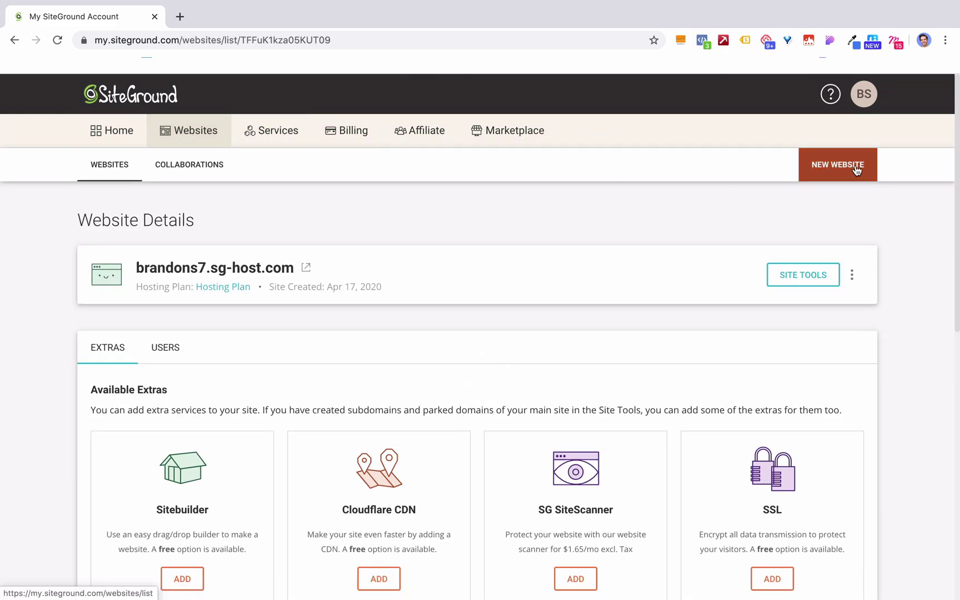
pyautogui.click(856, 170)
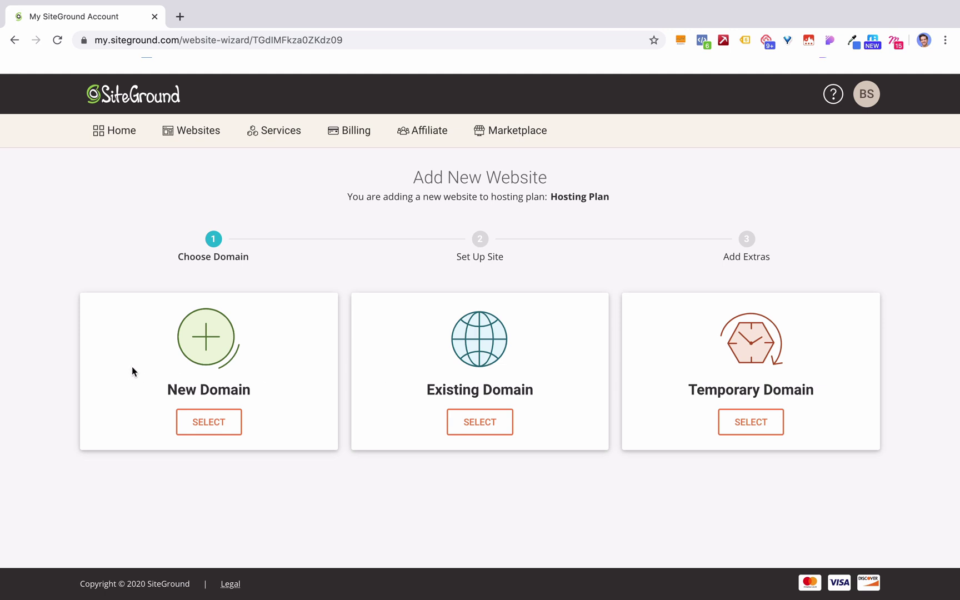
# Use the free temporary domain brandons10.sg-host.com for the site
pyautogui.click(755, 418)
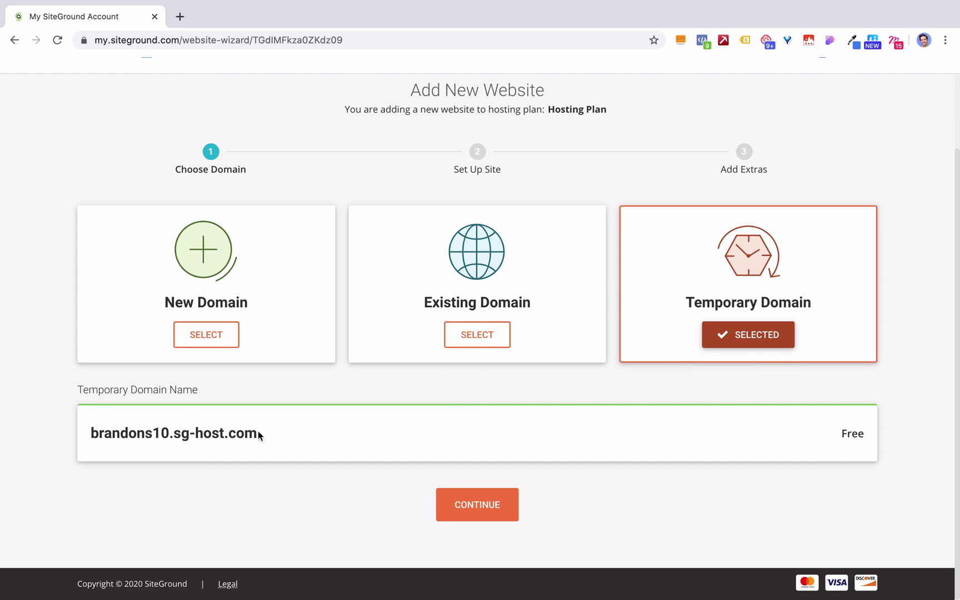
pyautogui.moveTo(259, 434); pyautogui.dragTo(129, 434)
pyautogui.click(456, 513)
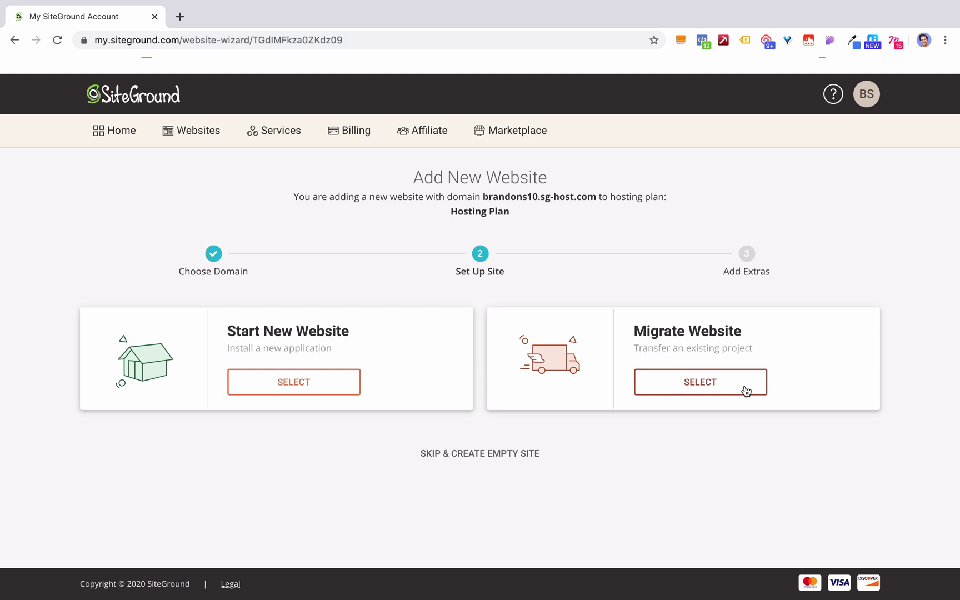
# Start a brand-new website with WordPress as its application and submit the setup
pyautogui.click(323, 384)
pyautogui.scroll(-2, 321, 389)
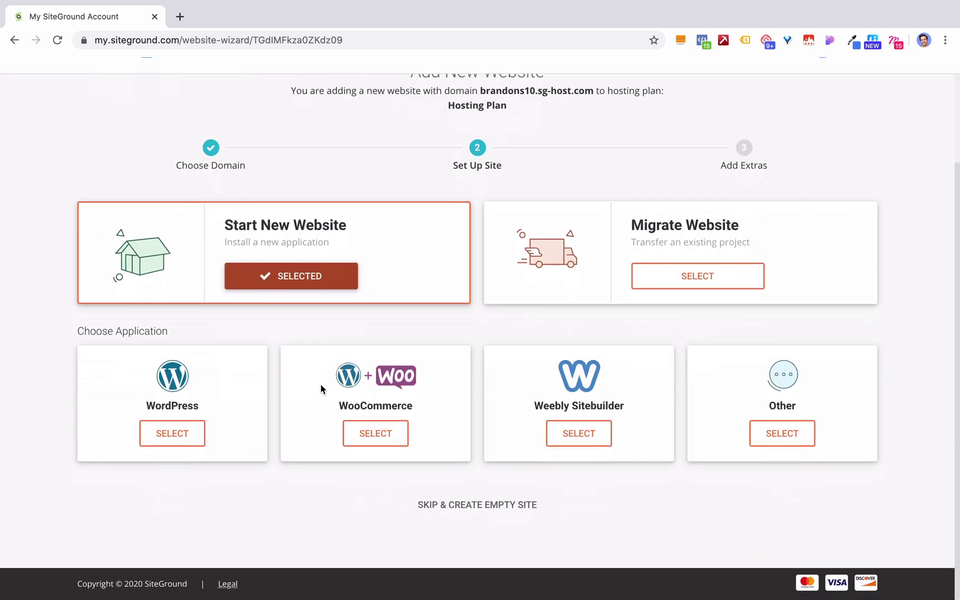
pyautogui.click(171, 435)
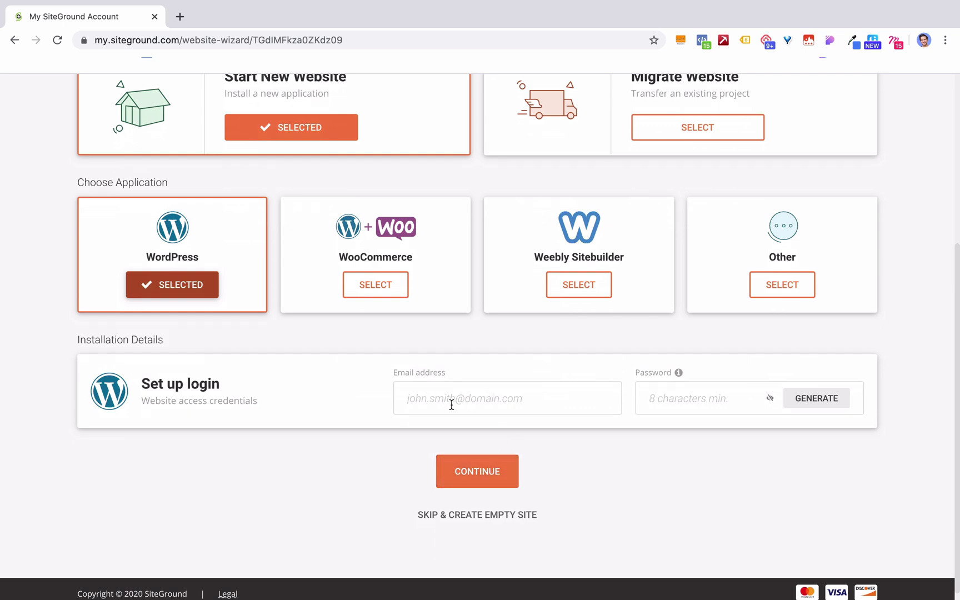
pyautogui.click(477, 471)
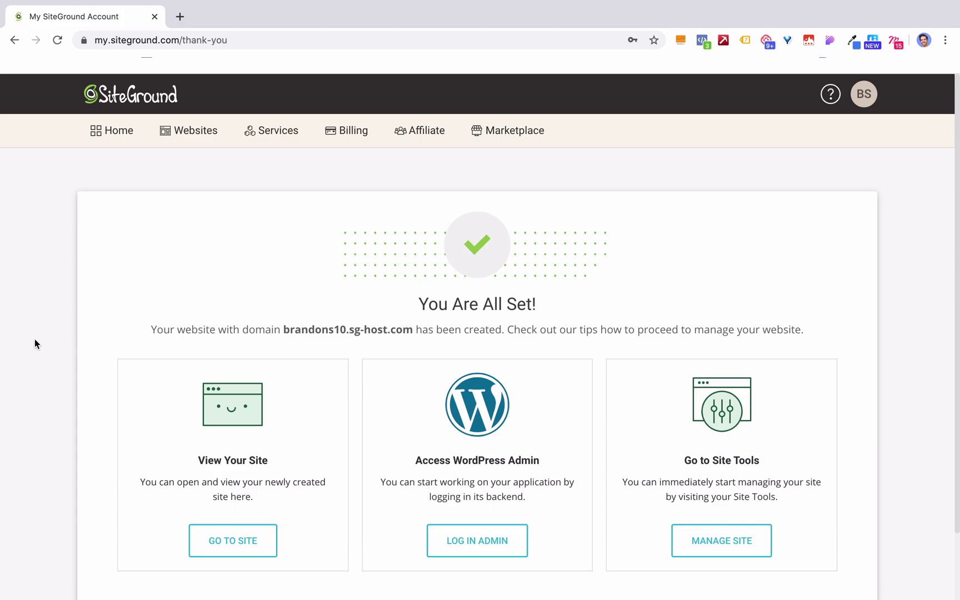
pyautogui.scroll(-2, 35, 344)
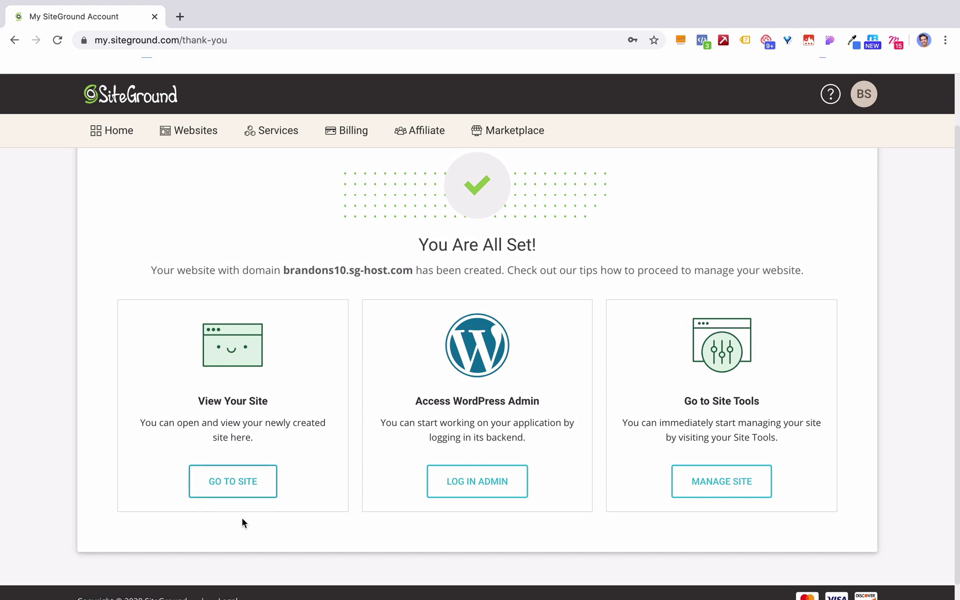
pyautogui.click(244, 480)
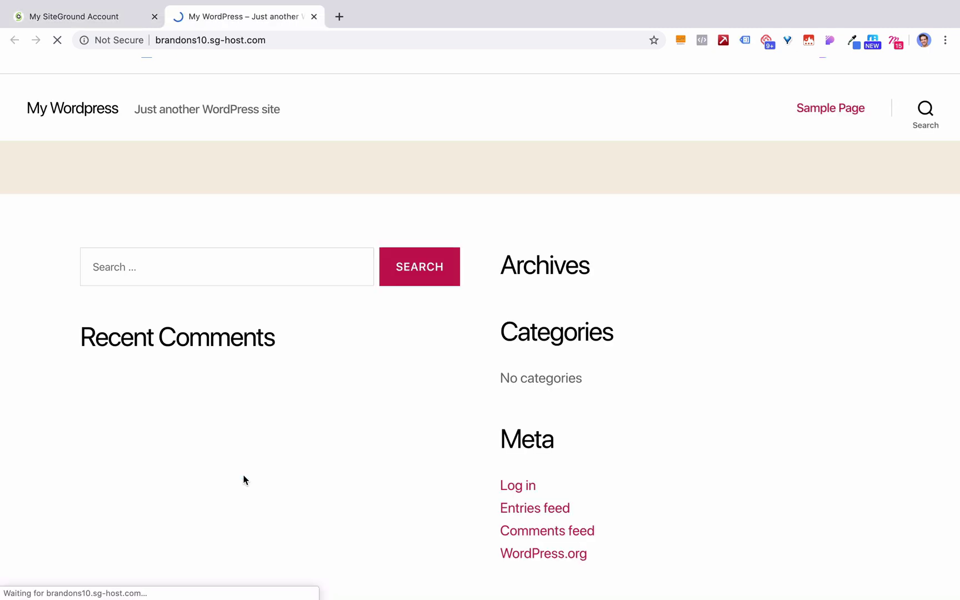
pyautogui.click(177, 38)
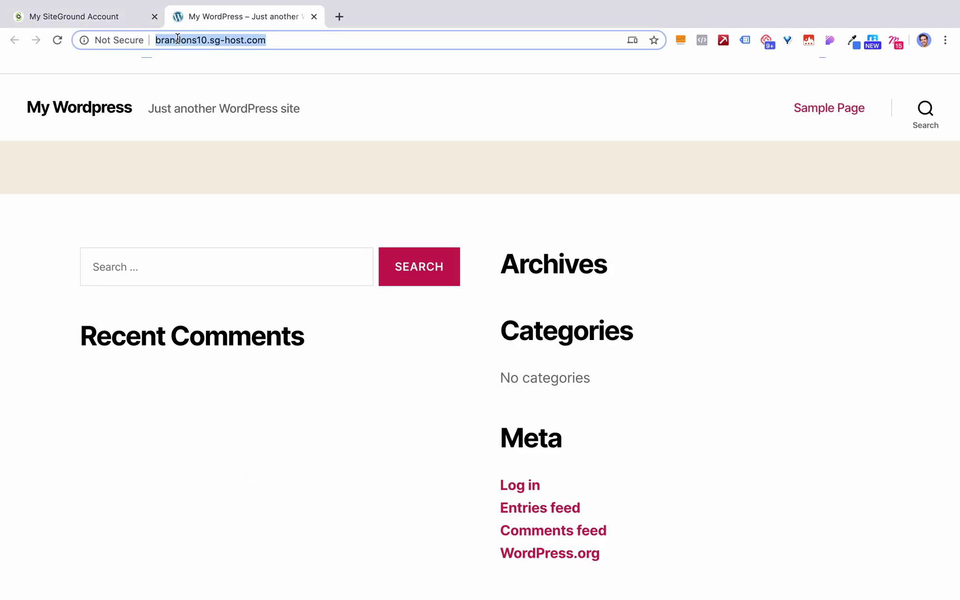
pyautogui.scroll(-3, 551, 465)
pyautogui.scroll(3, 553, 467)
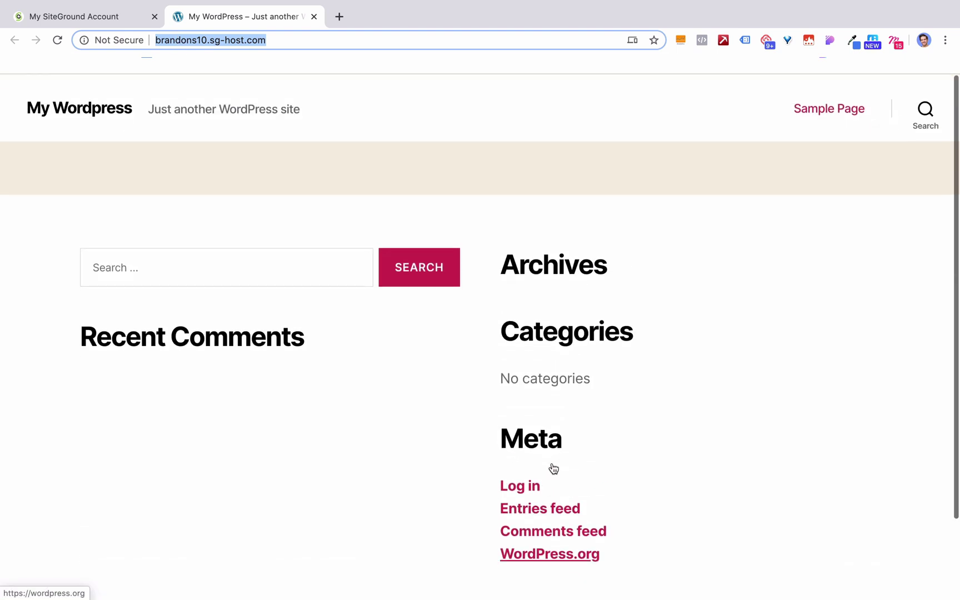
pyautogui.press('super+w')
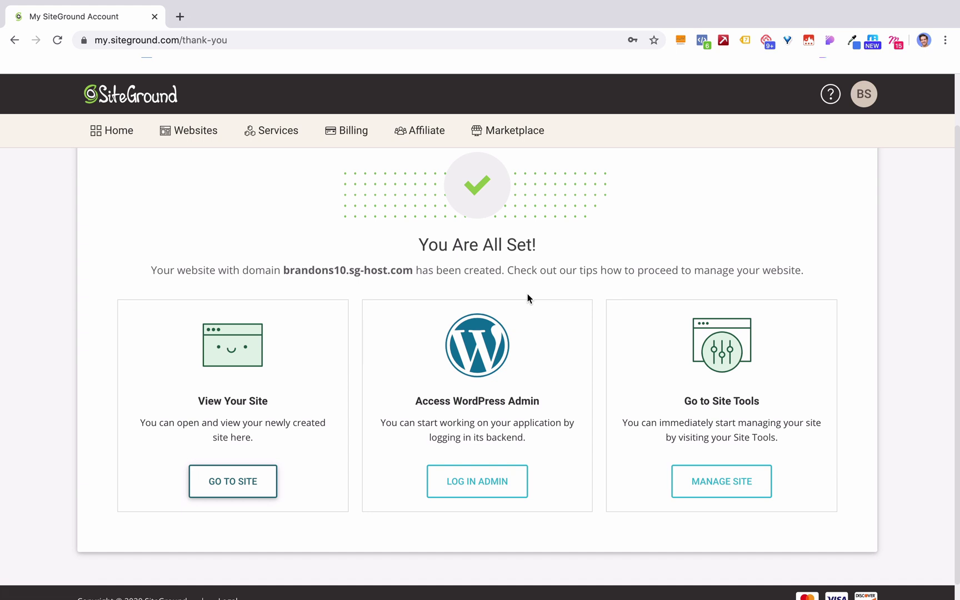
# Log into the new site's WordPress admin and exit the Starter wizard
pyautogui.click(492, 486)
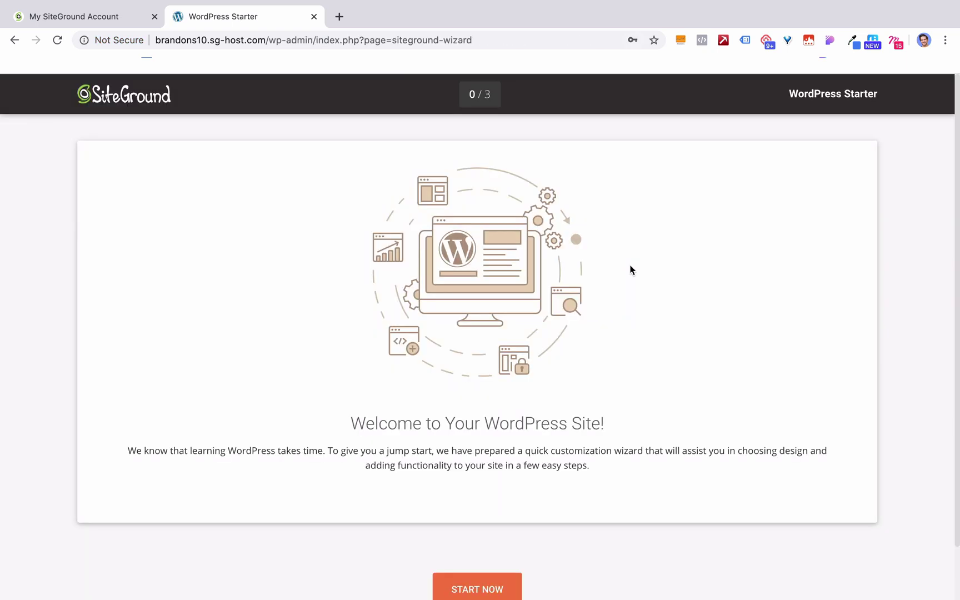
pyautogui.scroll(-3, 630, 270)
pyautogui.scroll(1, 630, 270)
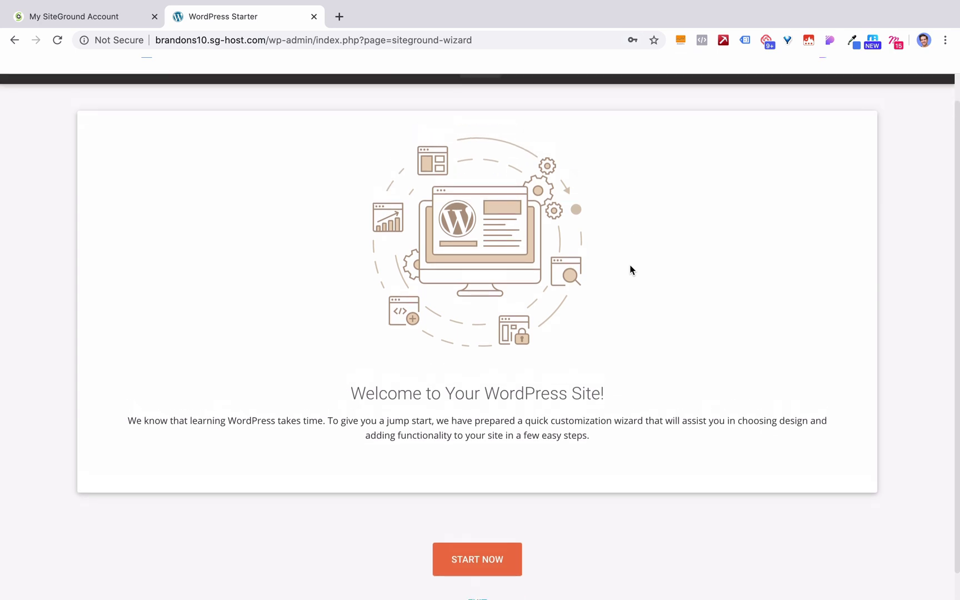
pyautogui.scroll(-1, 526, 460)
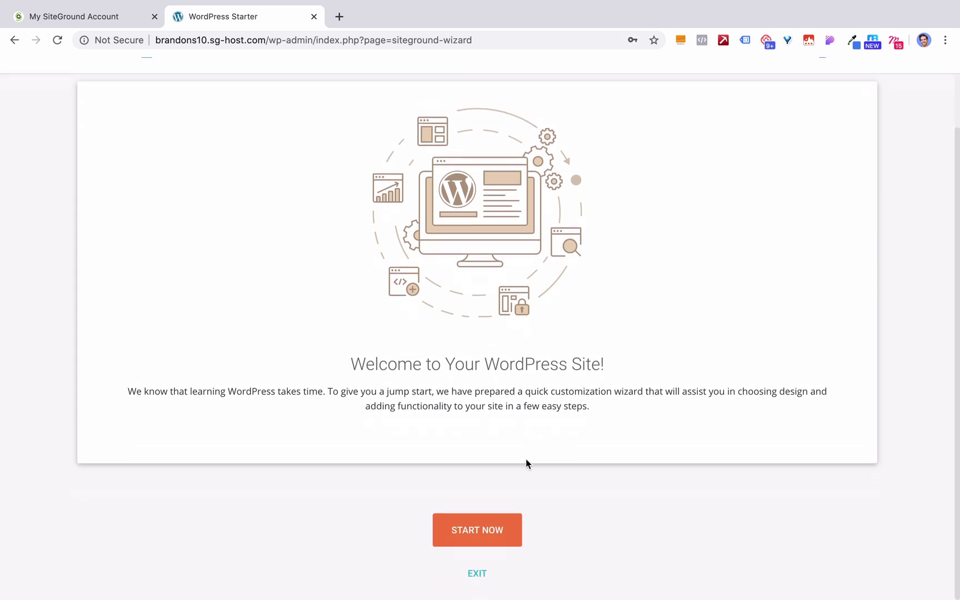
pyautogui.click(477, 574)
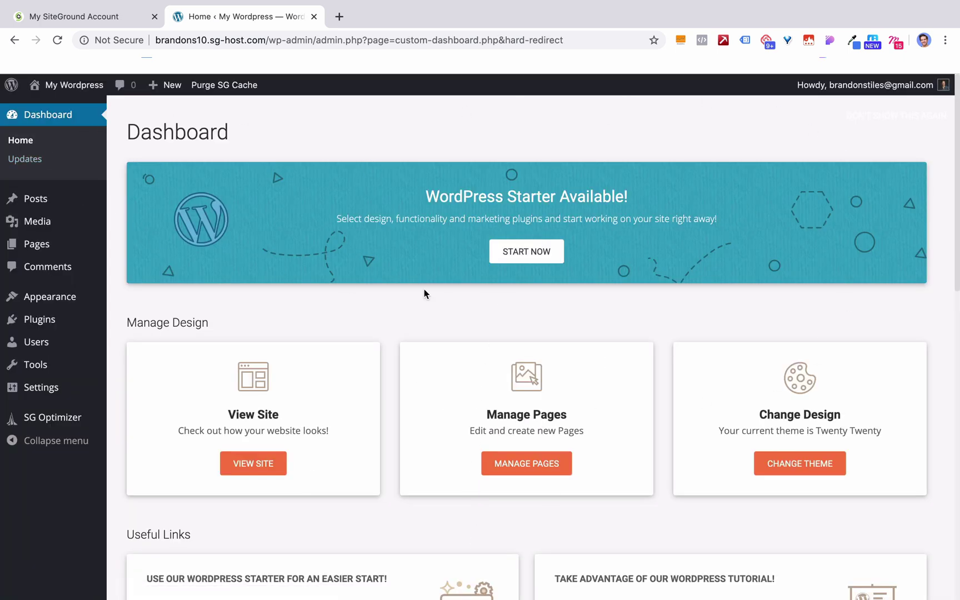
# Scroll through the WordPress Dashboard to look it over
pyautogui.scroll(-15, 562, 317)
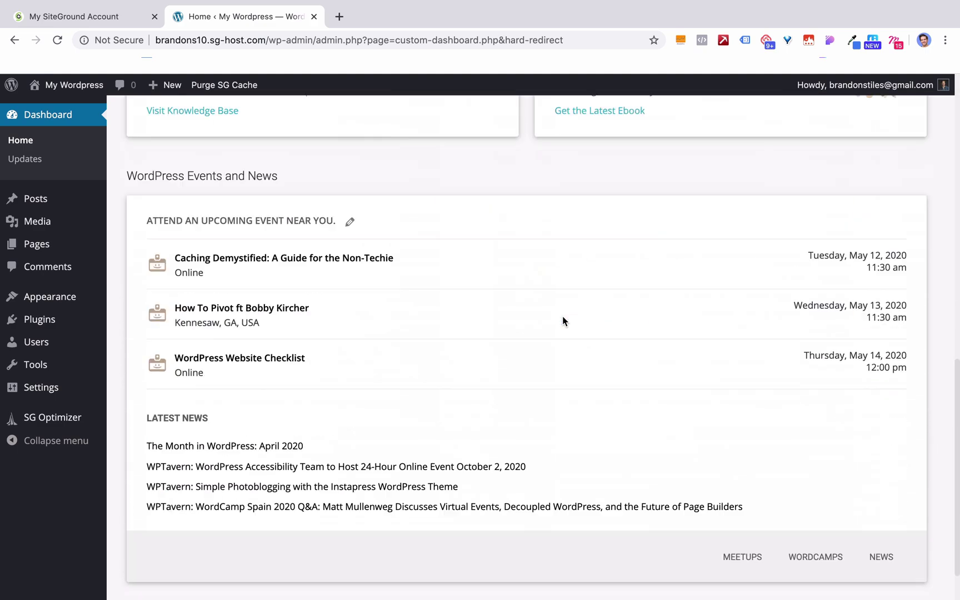
pyautogui.scroll(15, 563, 317)
pyautogui.scroll(-3, 563, 317)
pyautogui.scroll(-3, 563, 316)
pyautogui.scroll(5, 563, 316)
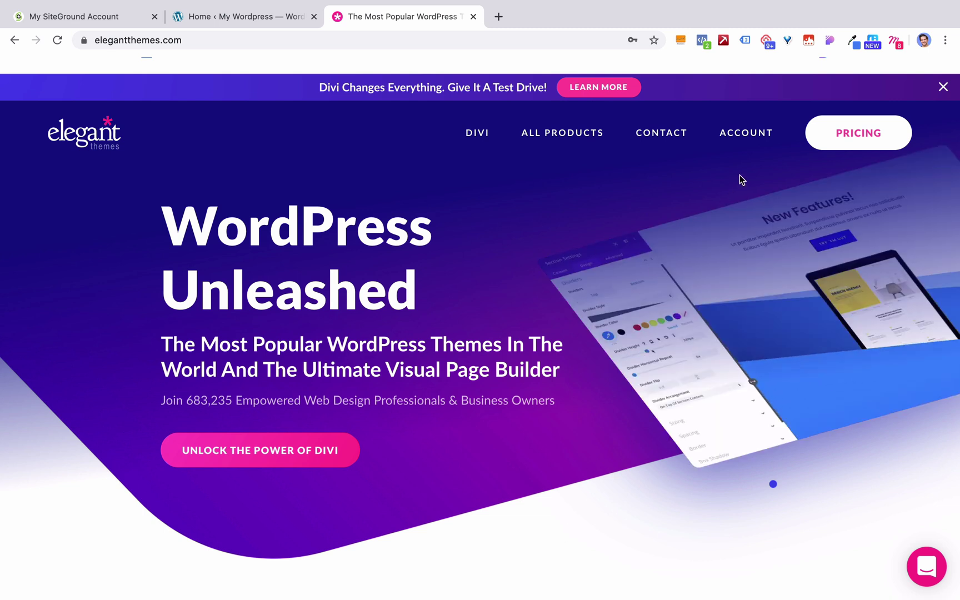
# Go from the Elegant Themes account login page to the membership pricing page
pyautogui.moveTo(752, 141)
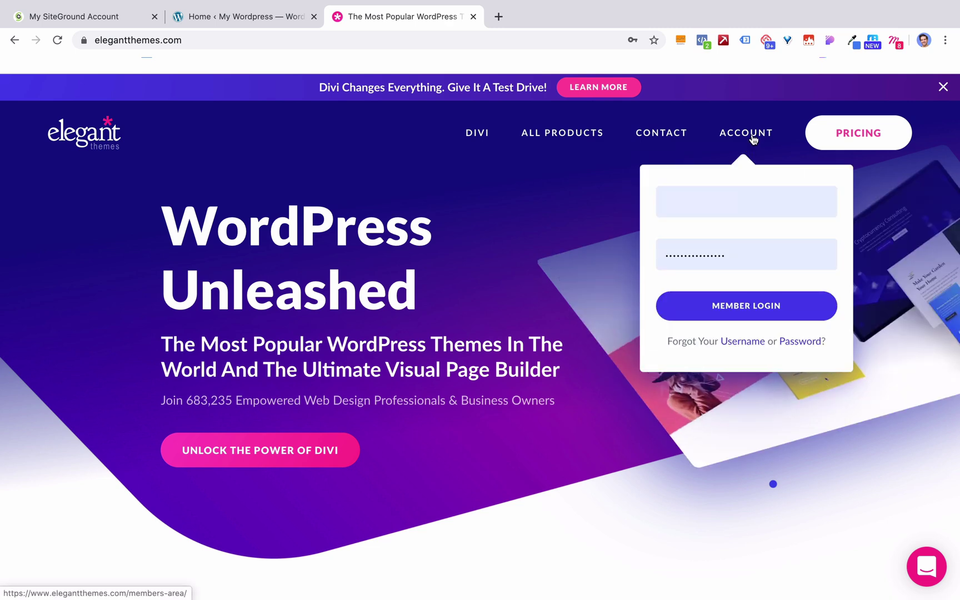
pyautogui.click(754, 138)
pyautogui.scroll(-2, 774, 301)
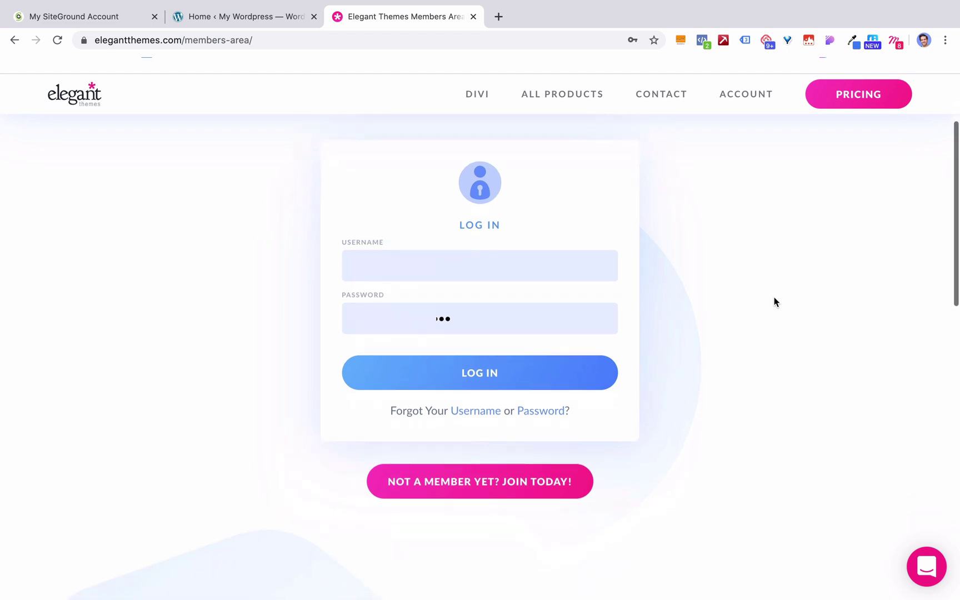
pyautogui.click(511, 493)
# Compare the pricing cards, choose the $249 Lifetime Access plan and begin the signup form
pyautogui.scroll(-3, 511, 492)
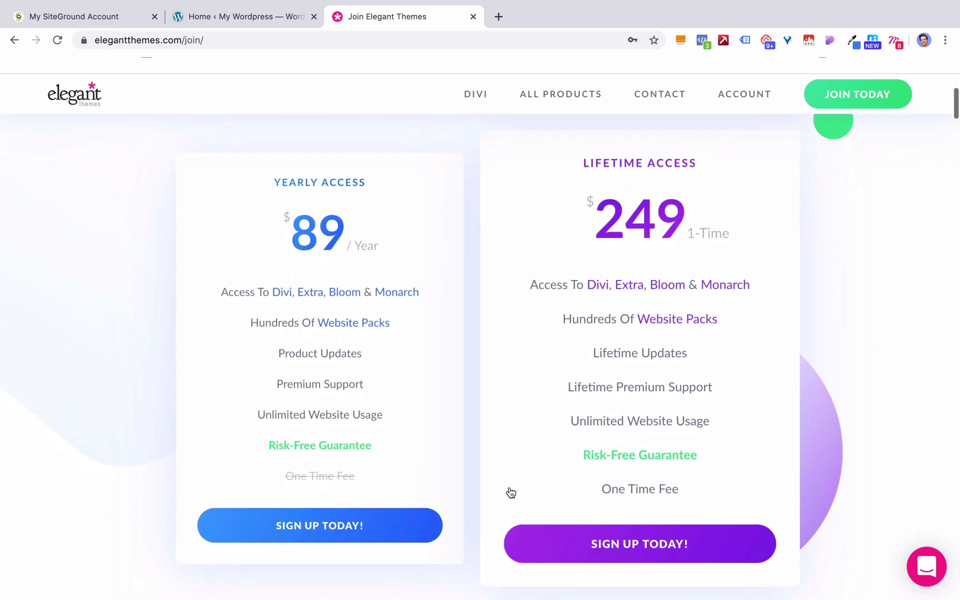
pyautogui.moveTo(669, 264)
pyautogui.moveTo(687, 492)
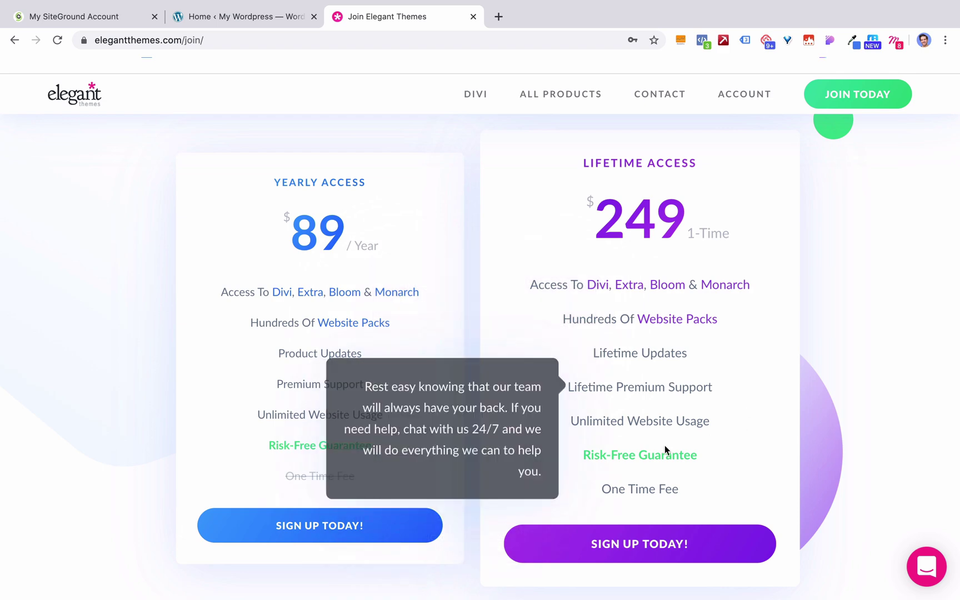
pyautogui.moveTo(622, 343)
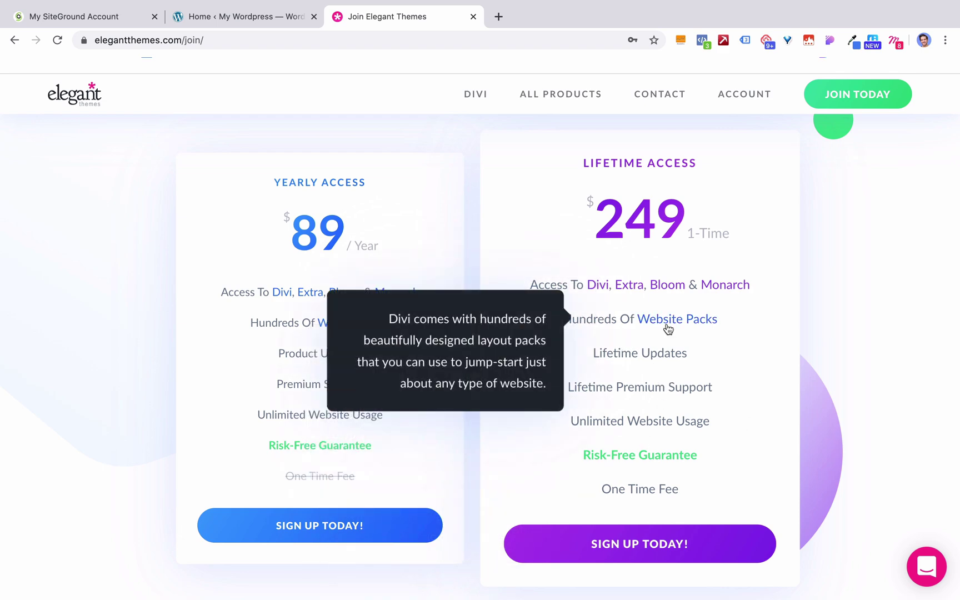
pyautogui.scroll(-8, 775, 350)
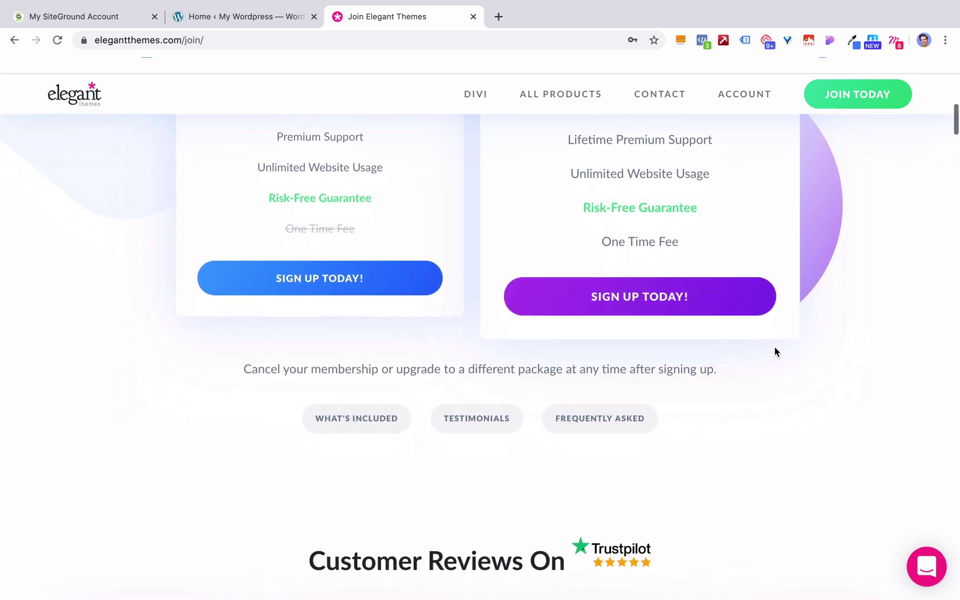
pyautogui.scroll(-4, 775, 351)
pyautogui.scroll(9, 775, 352)
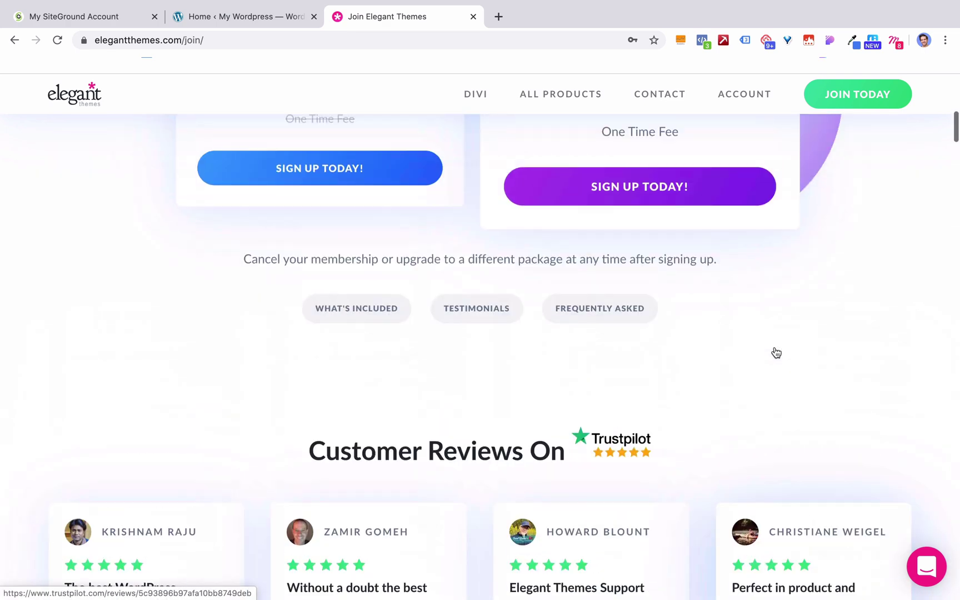
pyautogui.scroll(3, 775, 347)
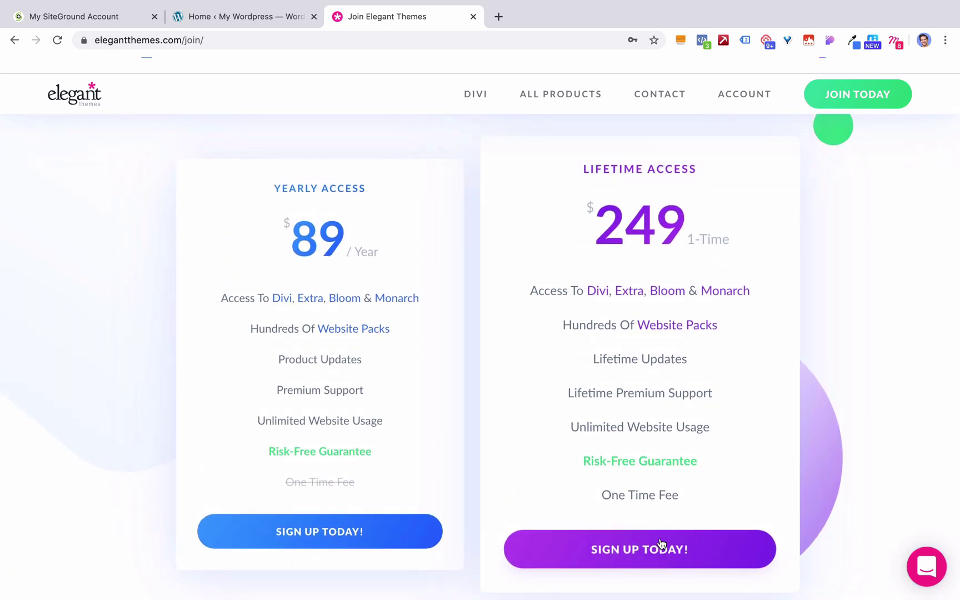
pyautogui.click(660, 551)
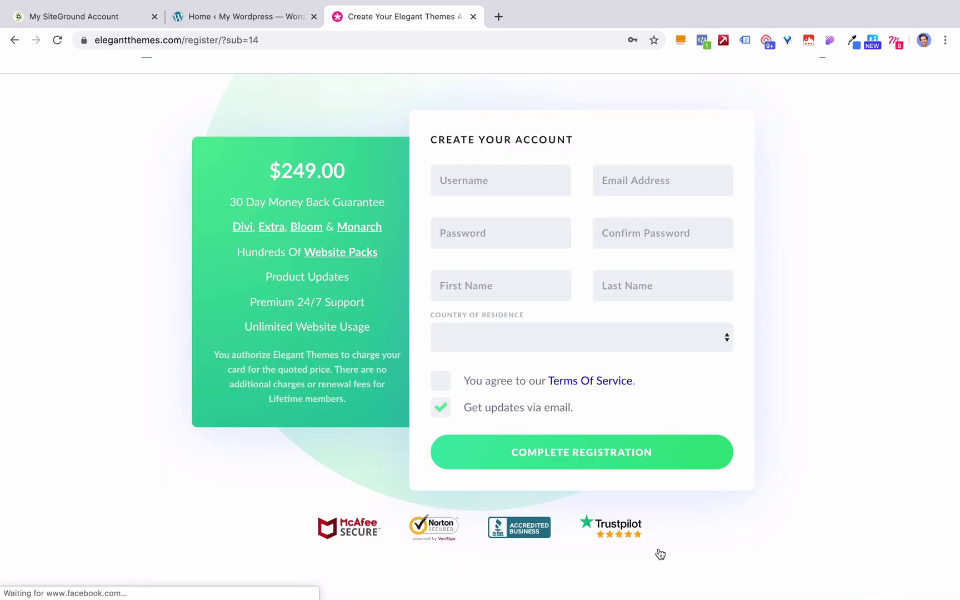
pyautogui.click(513, 186)
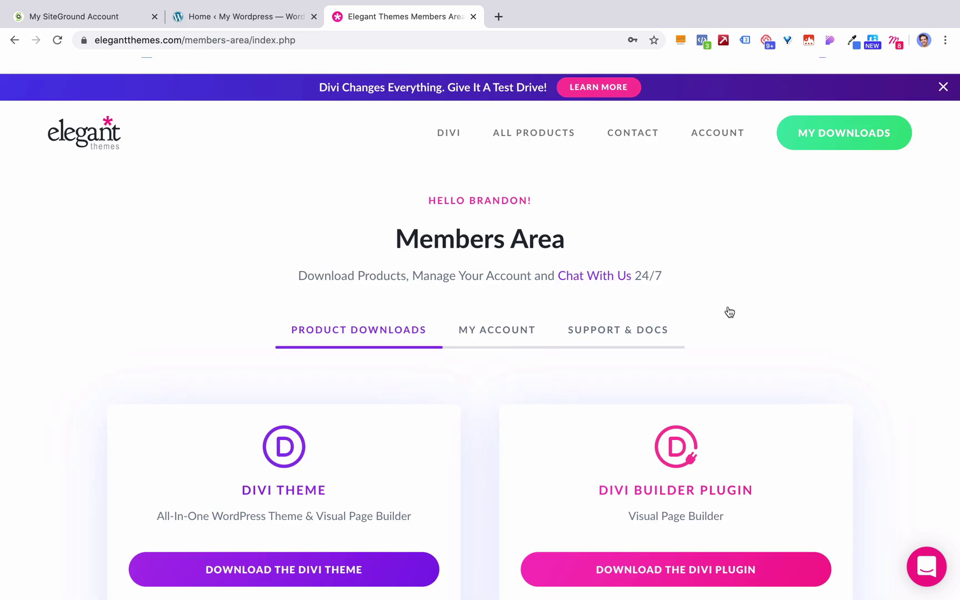
# Download Divi.zip from the Members Area and return to the WordPress Dashboard
pyautogui.scroll(-5, 729, 312)
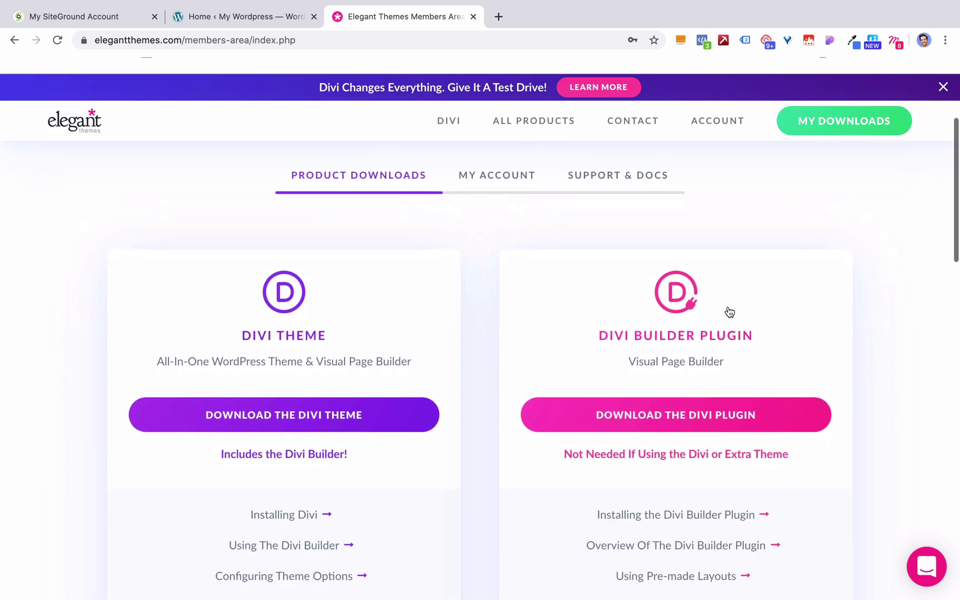
pyautogui.click(314, 421)
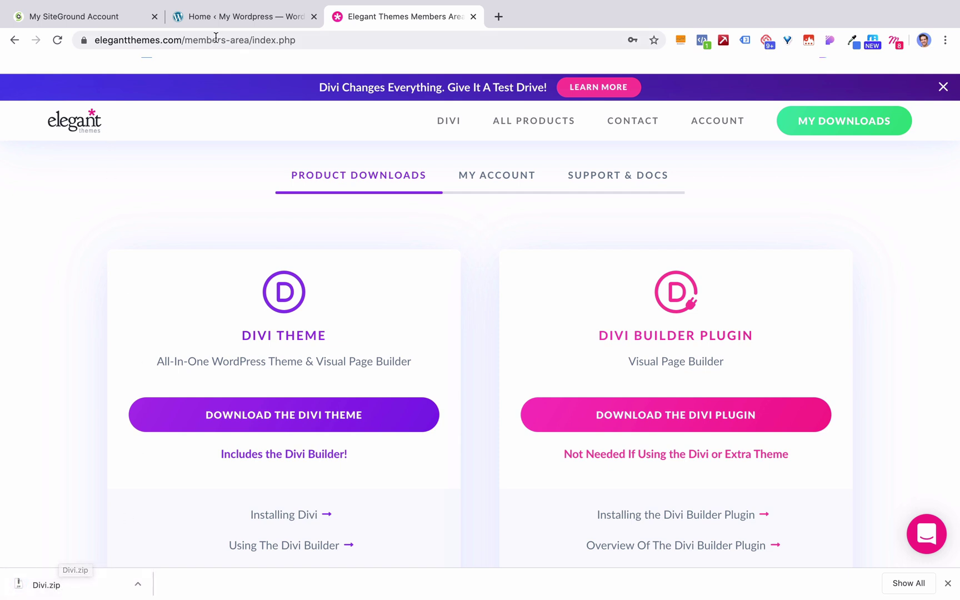
pyautogui.click(242, 19)
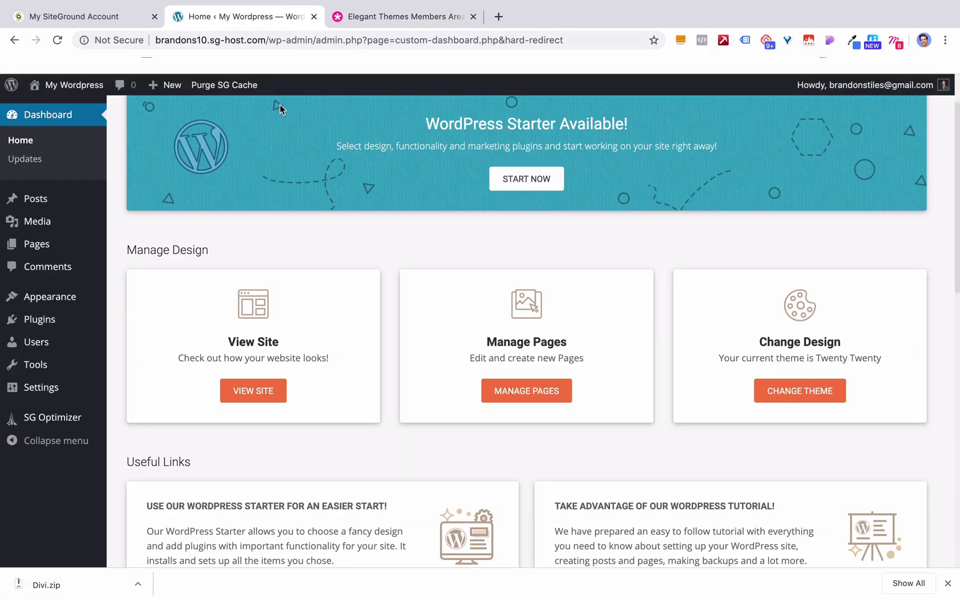
# Upload and install Divi.zip via Themes > Add New > Upload Theme, then return to Elegant Themes
pyautogui.click(765, 400)
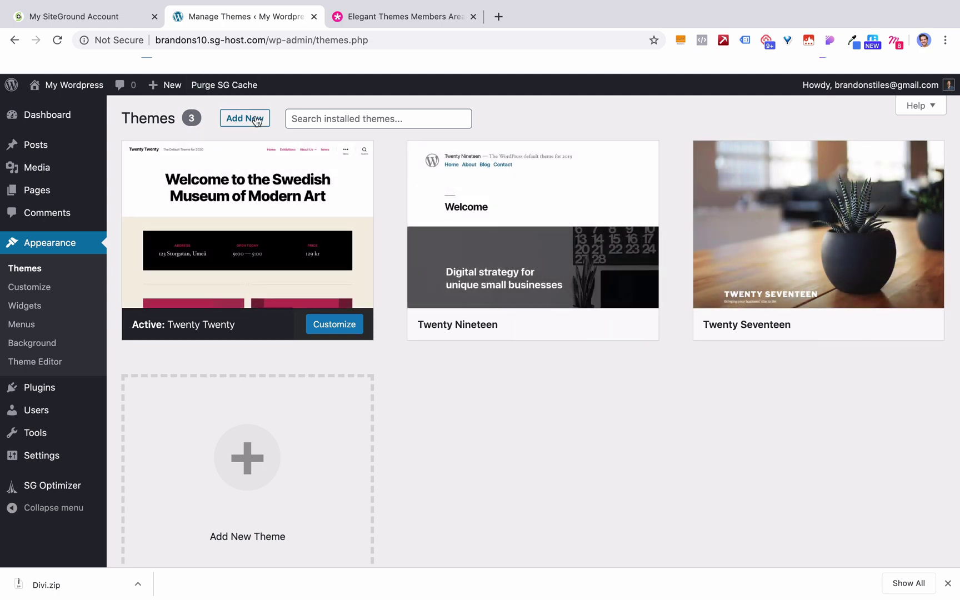
pyautogui.click(256, 122)
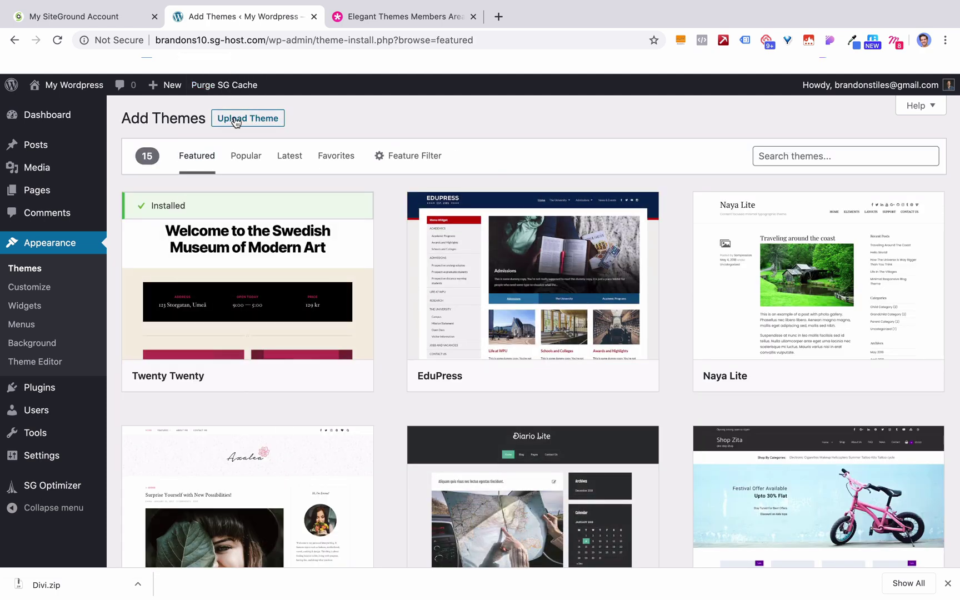
pyautogui.click(236, 123)
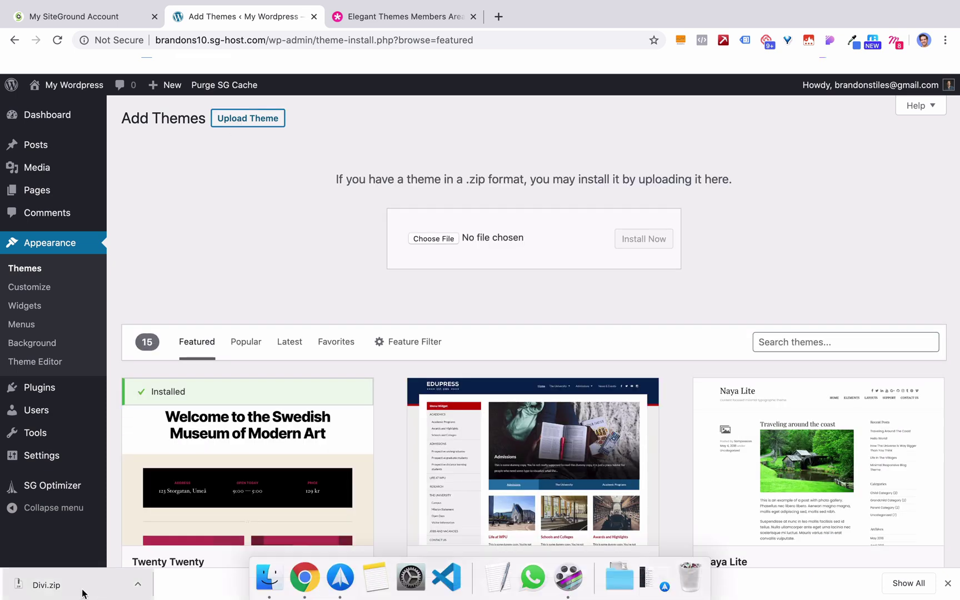
pyautogui.moveTo(62, 584); pyautogui.dragTo(431, 239)
pyautogui.click(636, 245)
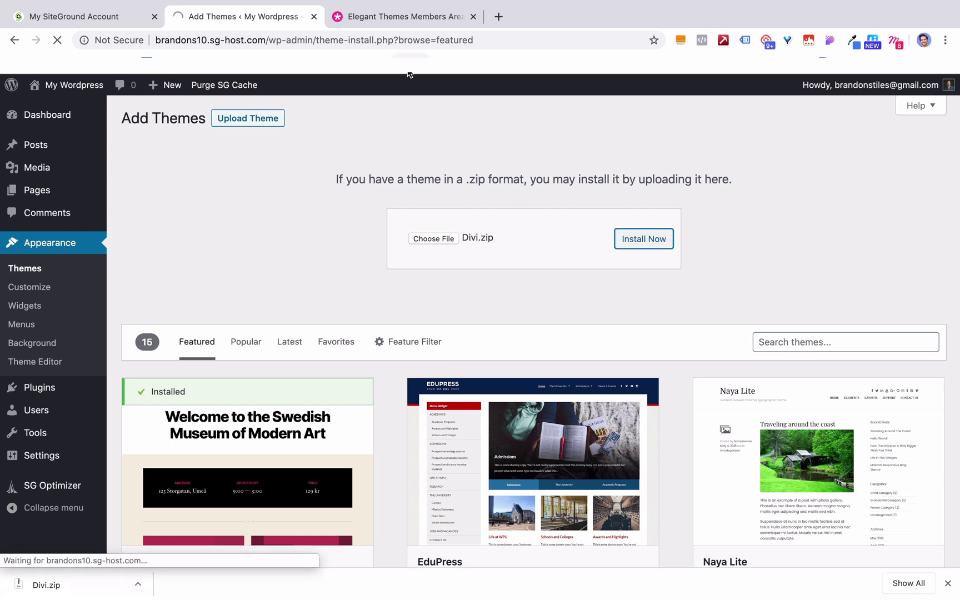
pyautogui.click(401, 18)
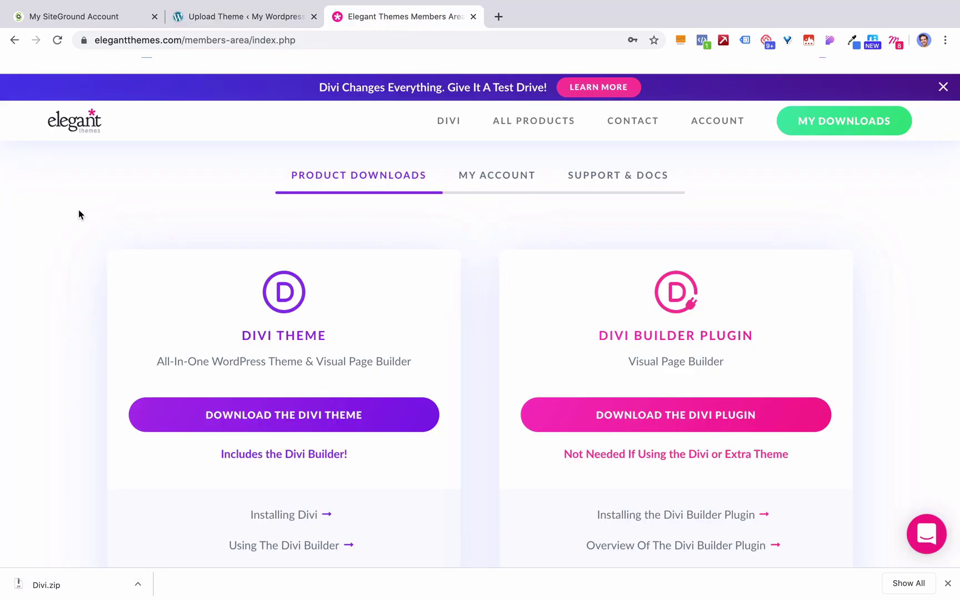
# Generate a new API key in the account's API Key page and copy it
pyautogui.click(487, 177)
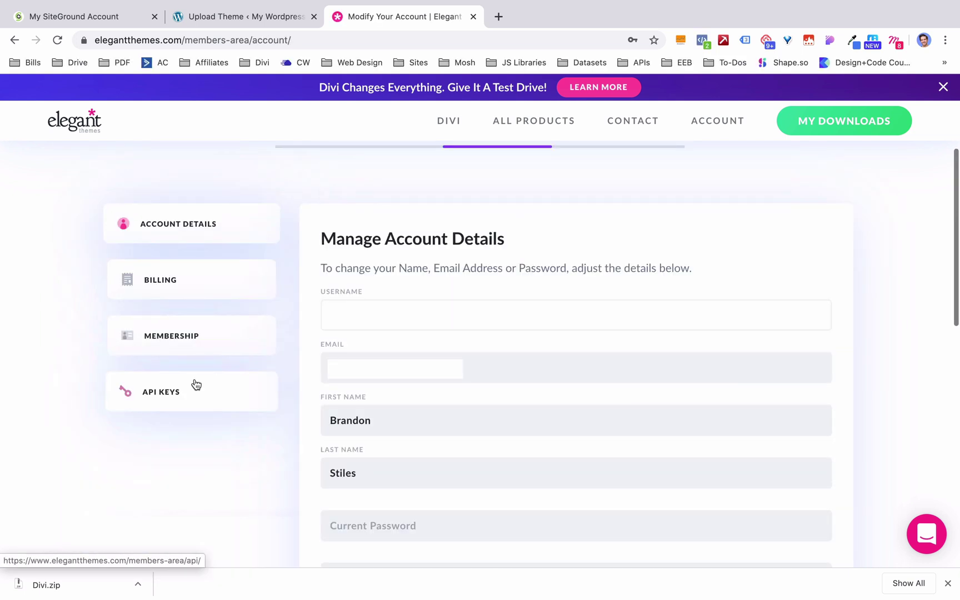
pyautogui.click(195, 384)
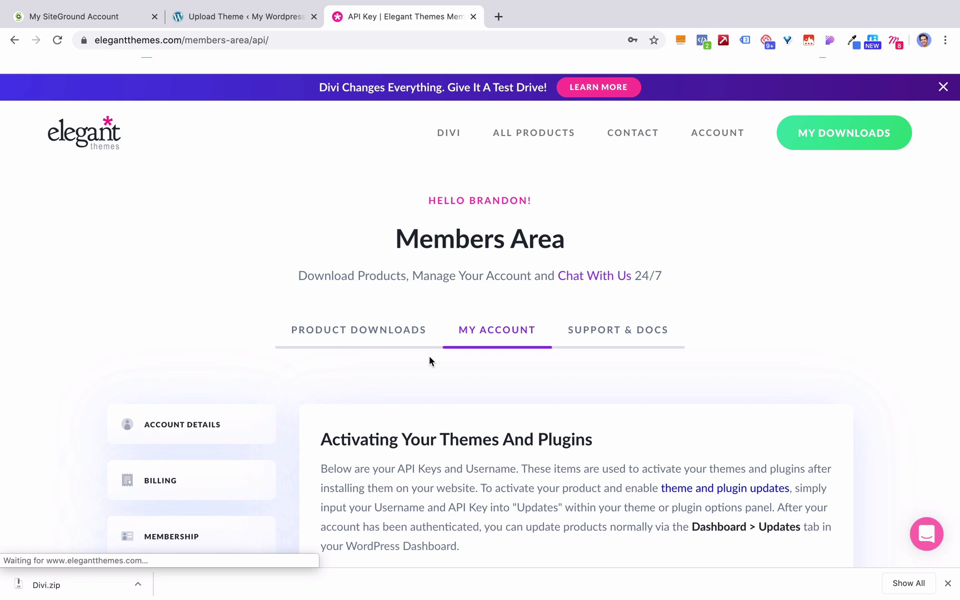
pyautogui.scroll(-15, 429, 361)
pyautogui.scroll(7, 429, 362)
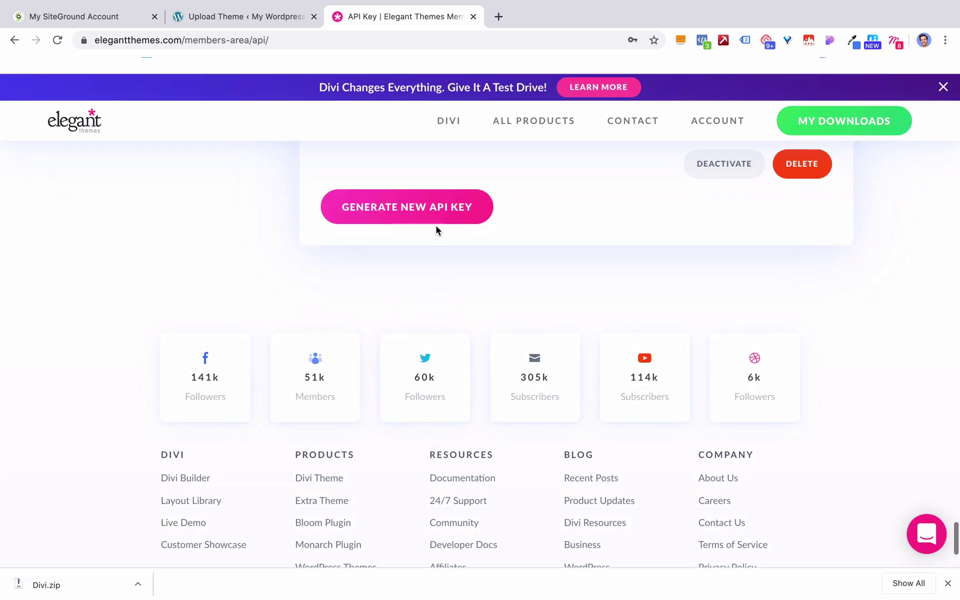
pyautogui.click(437, 215)
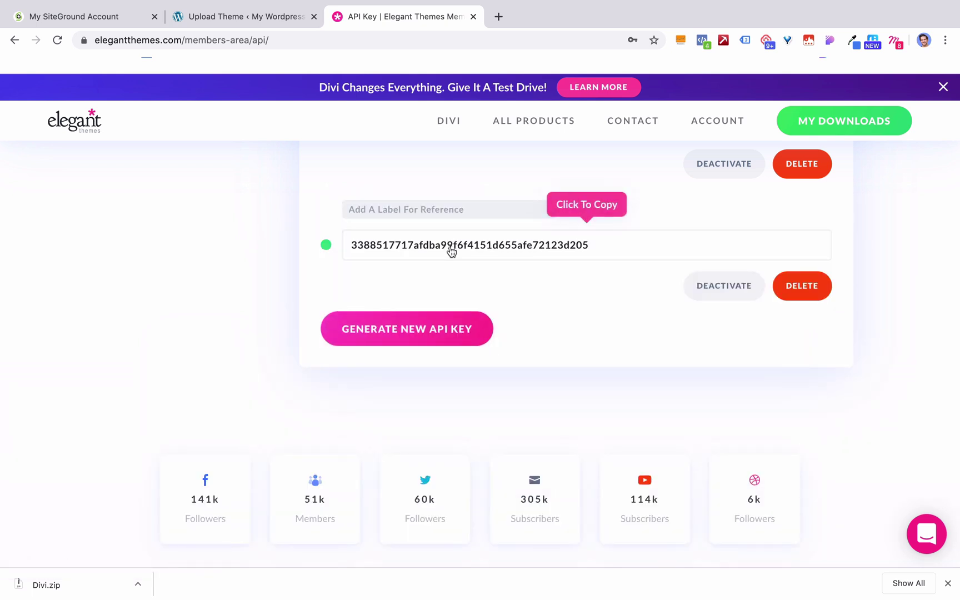
pyautogui.click(452, 252)
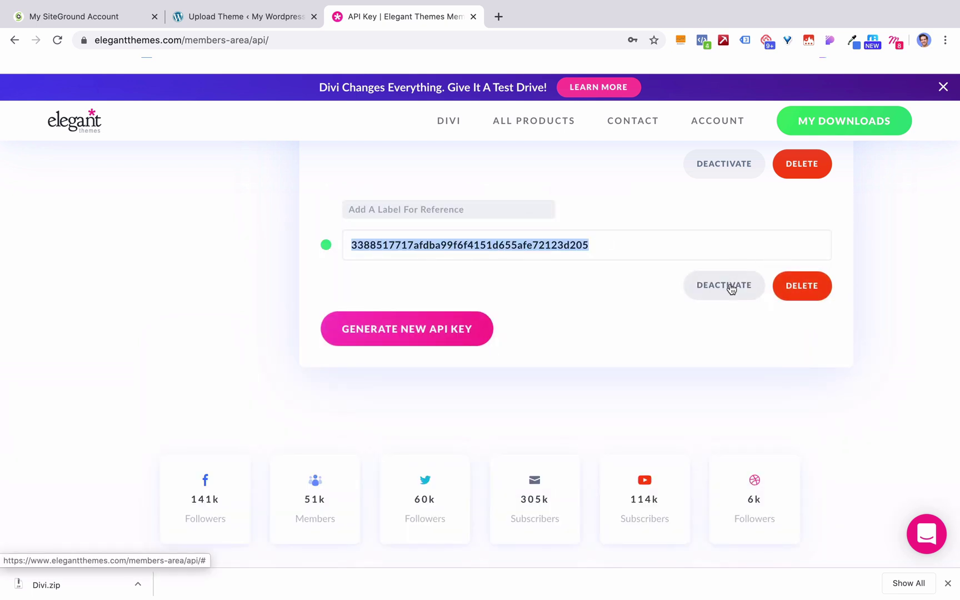
# Label the new key 'YouTube Tutorial API Key' and save the label
pyautogui.click(463, 211)
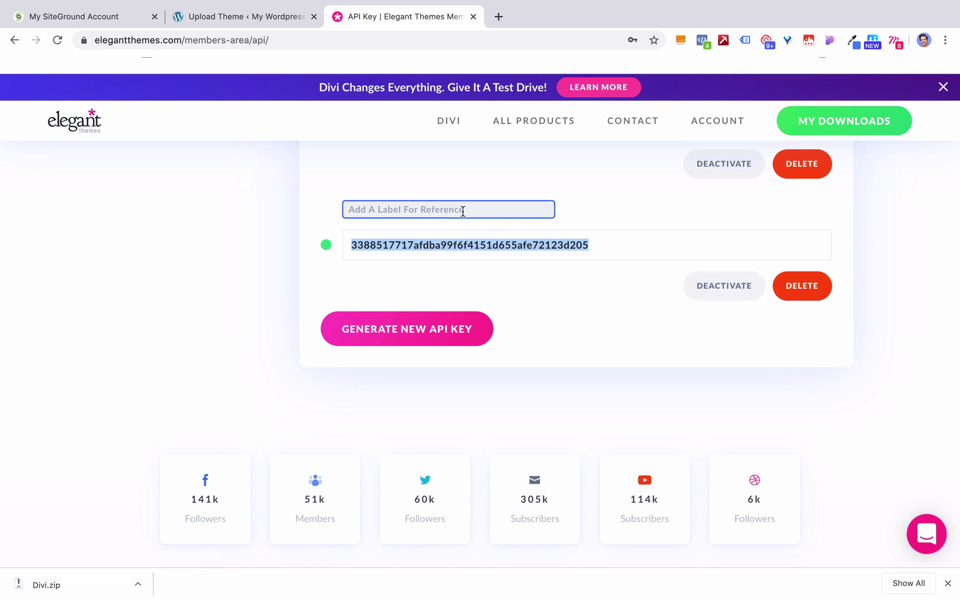
pyautogui.click(463, 210)
pyautogui.write('YouTube Tutorial API Key')
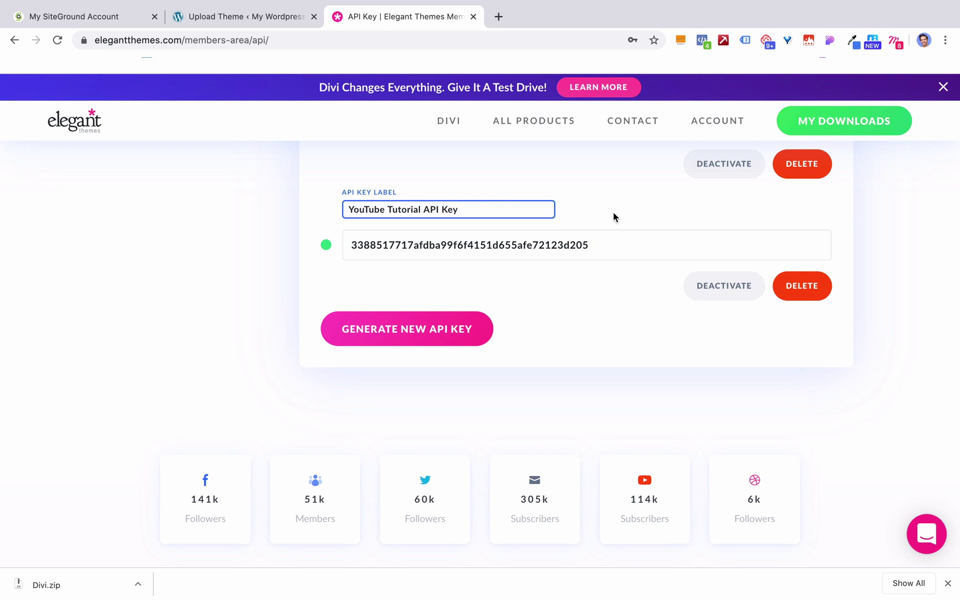
pyautogui.click(614, 217)
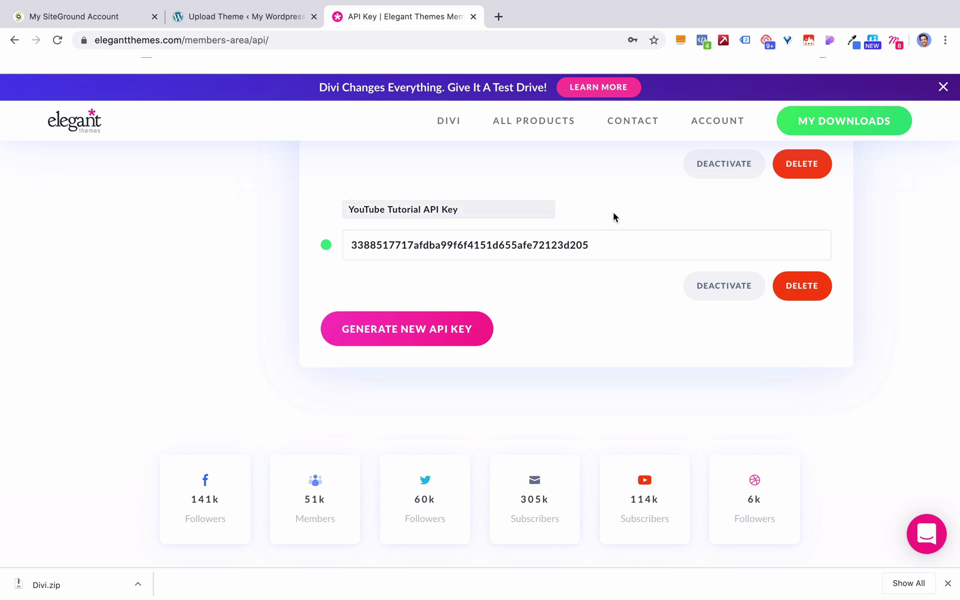
# Activate the newly installed Divi theme
pyautogui.click(249, 23)
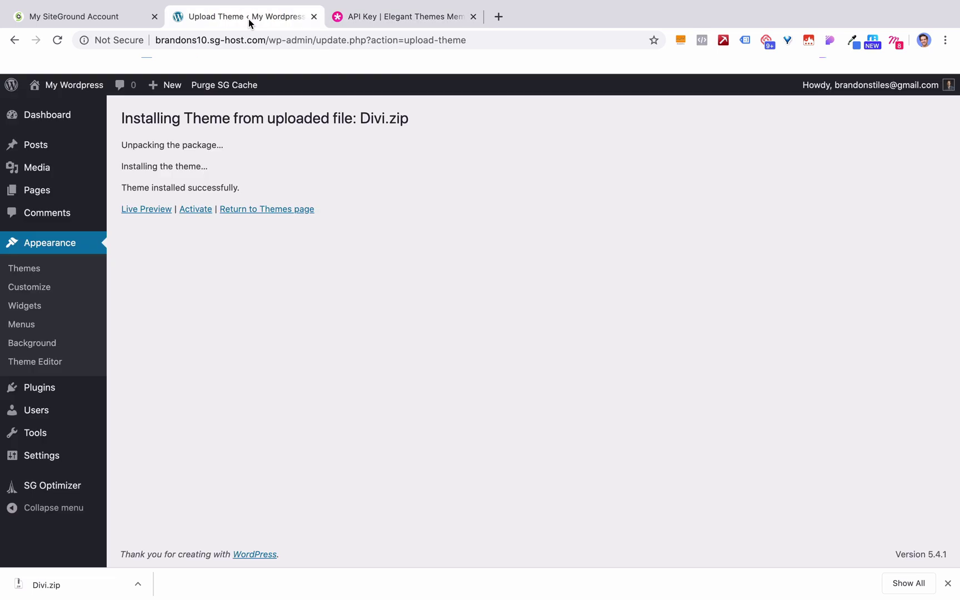
pyautogui.click(199, 210)
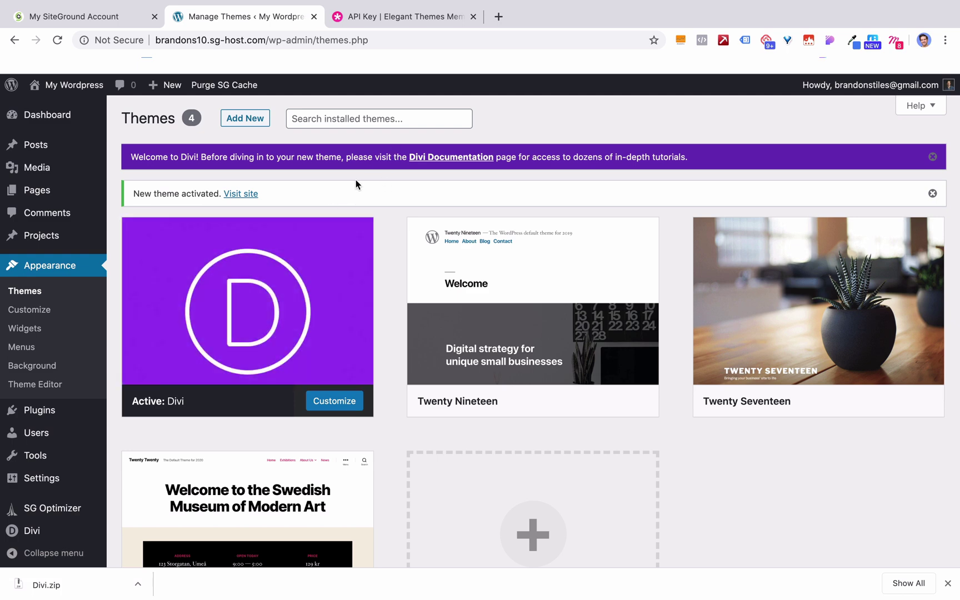
pyautogui.scroll(-2, 55, 444)
# In Divi Theme Options > Updates, enter the Elegant Themes username and API key, then save
pyautogui.moveTo(47, 523)
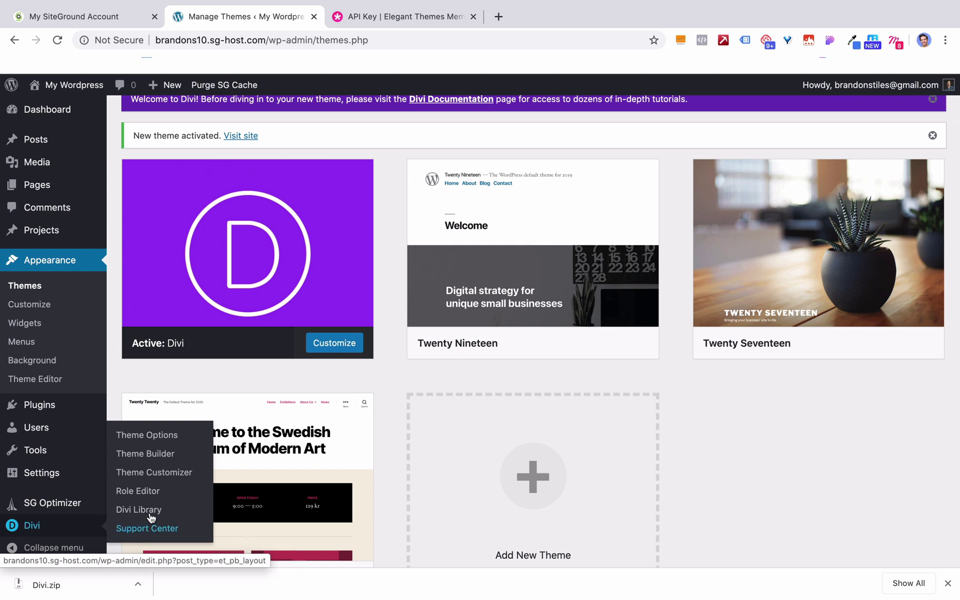
pyautogui.click(159, 441)
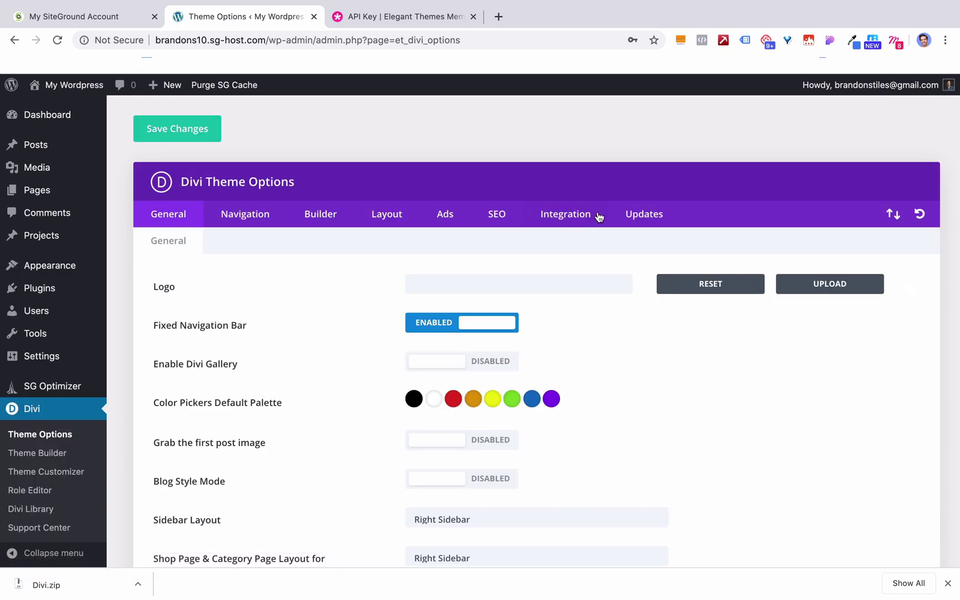
pyautogui.click(643, 217)
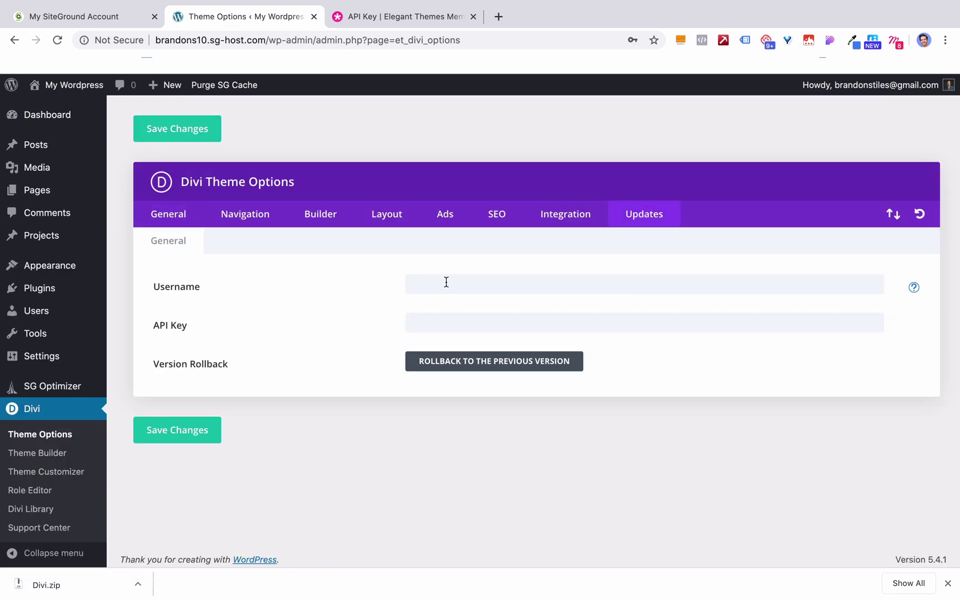
pyautogui.click(429, 323)
pyautogui.press('super+v')
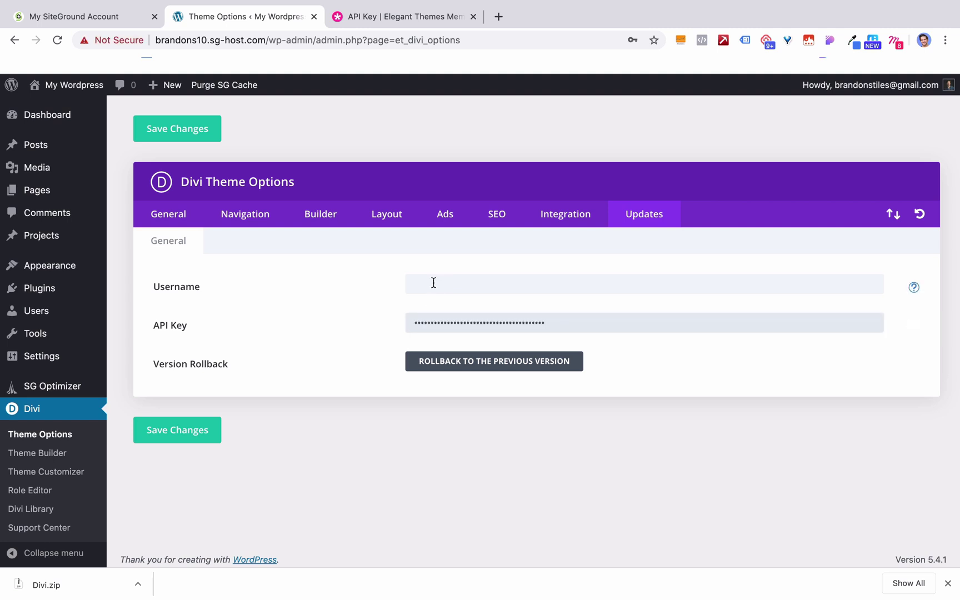
pyautogui.click(434, 282)
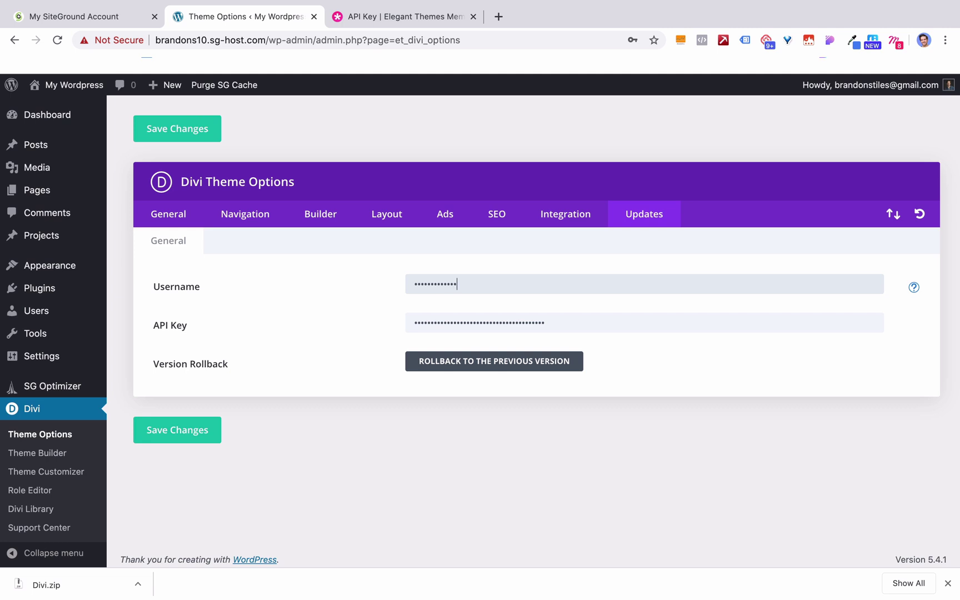
pyautogui.click(201, 432)
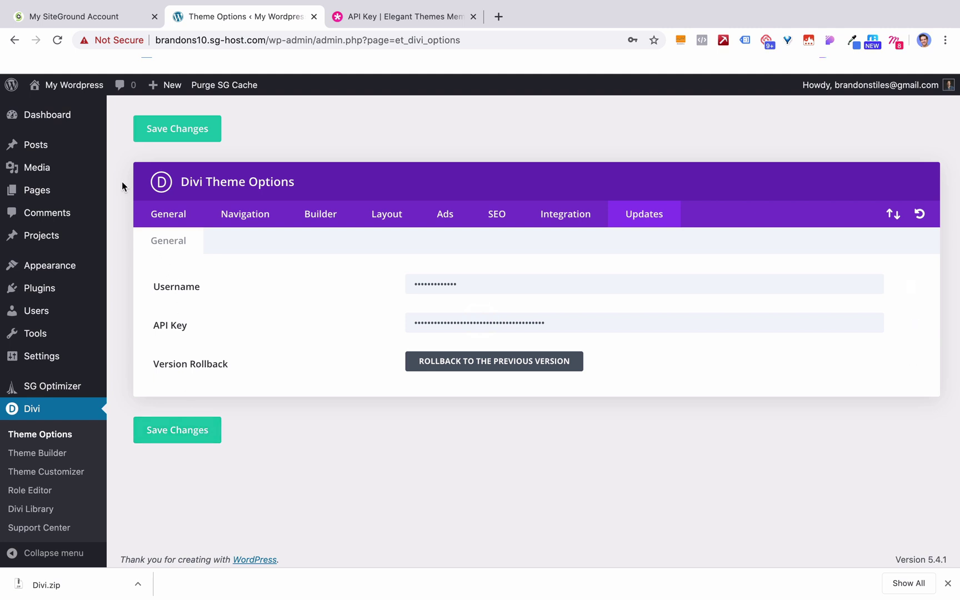
# Trash the Sample Page from the Pages list and begin a new page
pyautogui.click(50, 191)
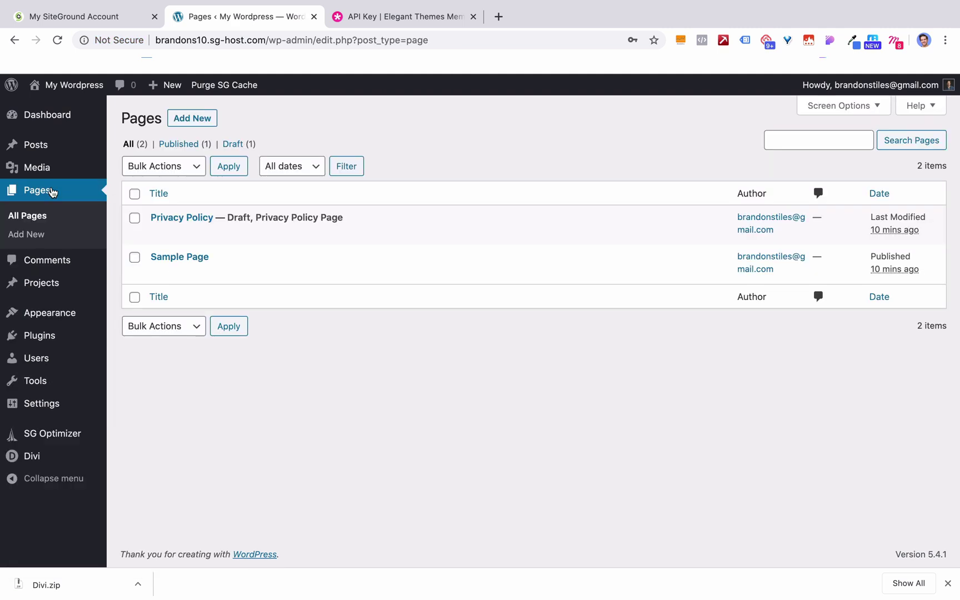
pyautogui.moveTo(190, 272)
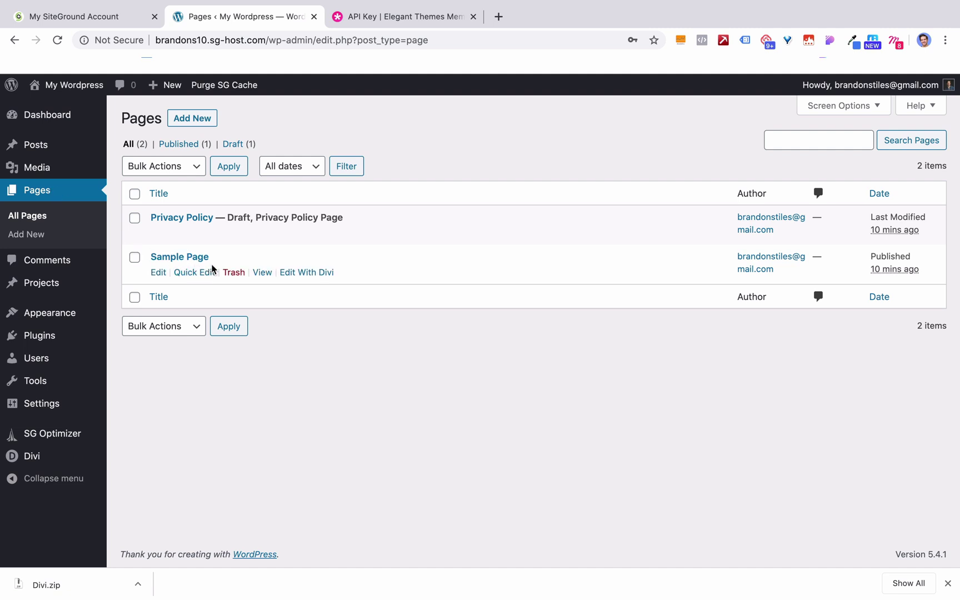
pyautogui.click(236, 275)
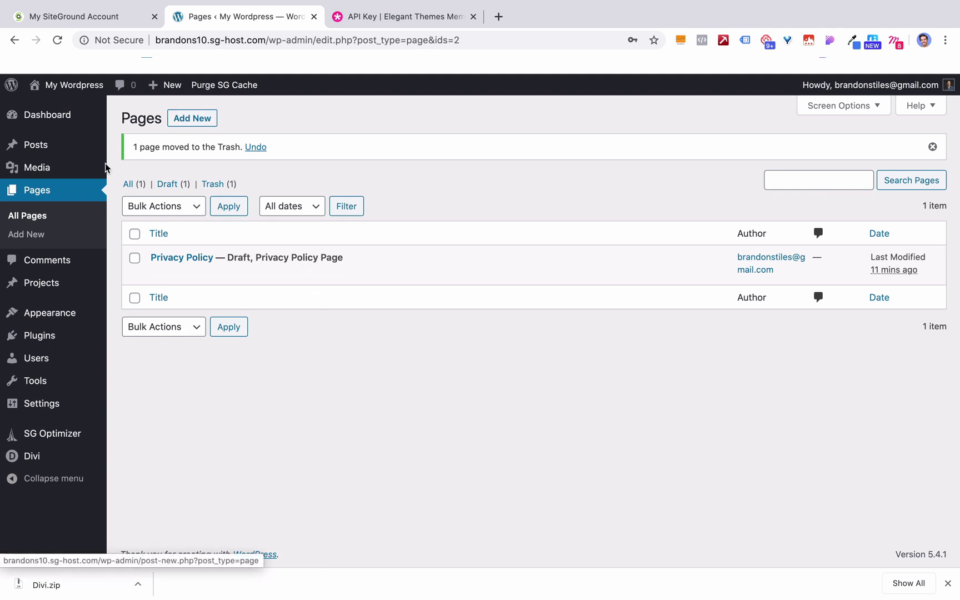
pyautogui.click(196, 119)
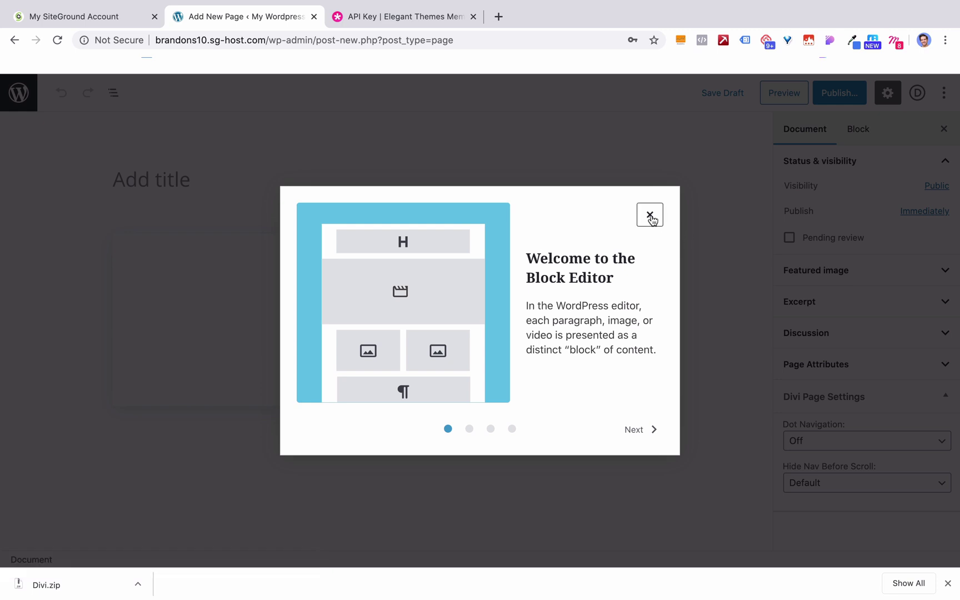
# Dismiss the block editor welcome guide and title the new page 'Home'
pyautogui.click(650, 216)
pyautogui.click(164, 175)
pyautogui.write('Home')
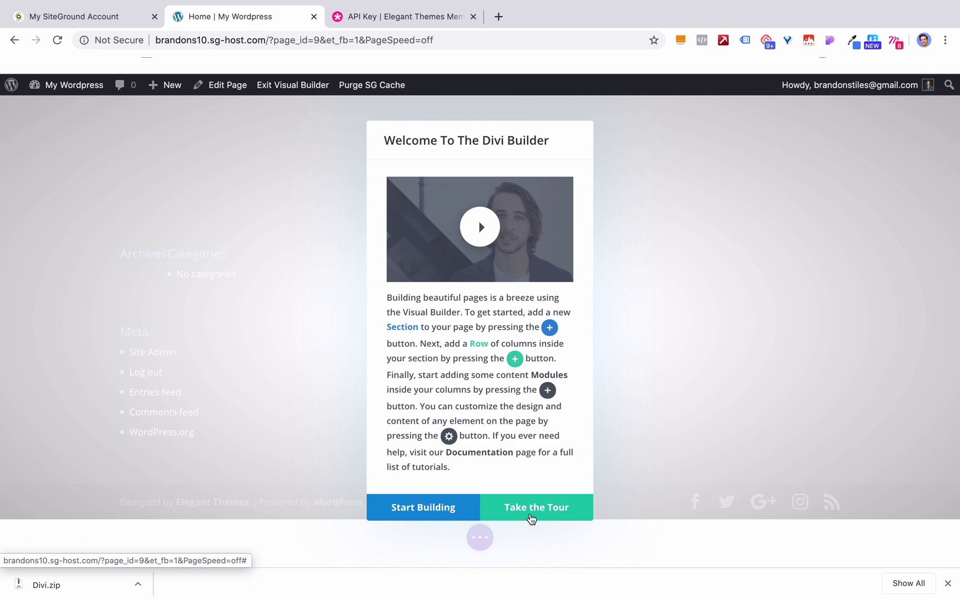
# Start building in Divi and scroll the Premade Layouts library down to the Language School pack
pyautogui.click(444, 514)
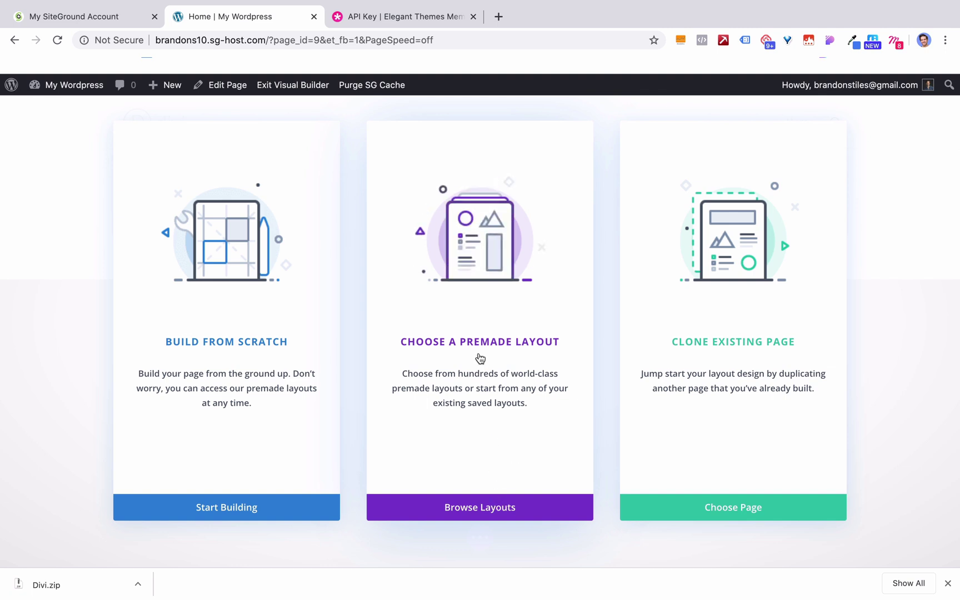
pyautogui.click(478, 514)
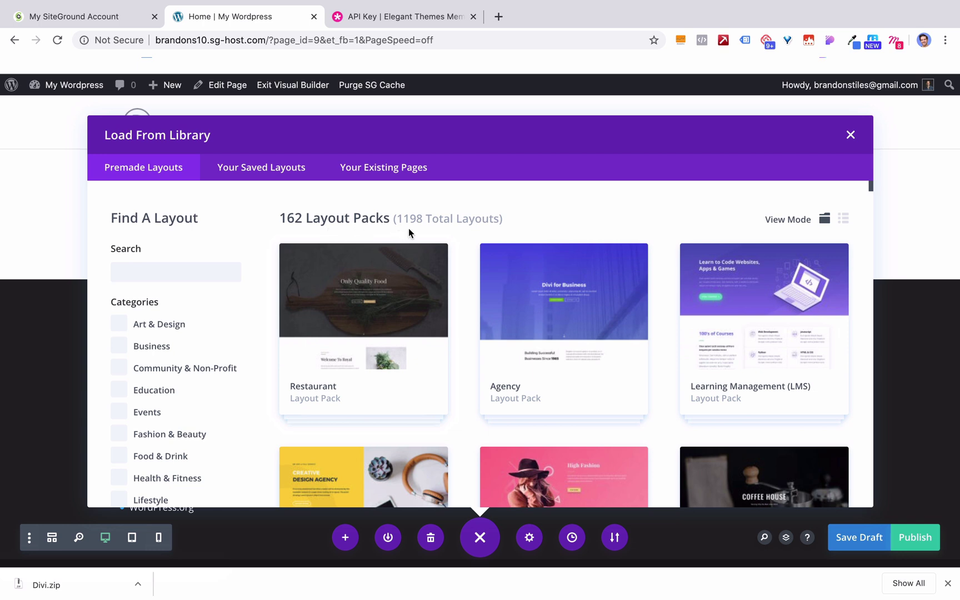
pyautogui.scroll(-8, 489, 328)
pyautogui.scroll(-5, 489, 328)
pyautogui.scroll(2, 489, 328)
pyautogui.scroll(2, 489, 328)
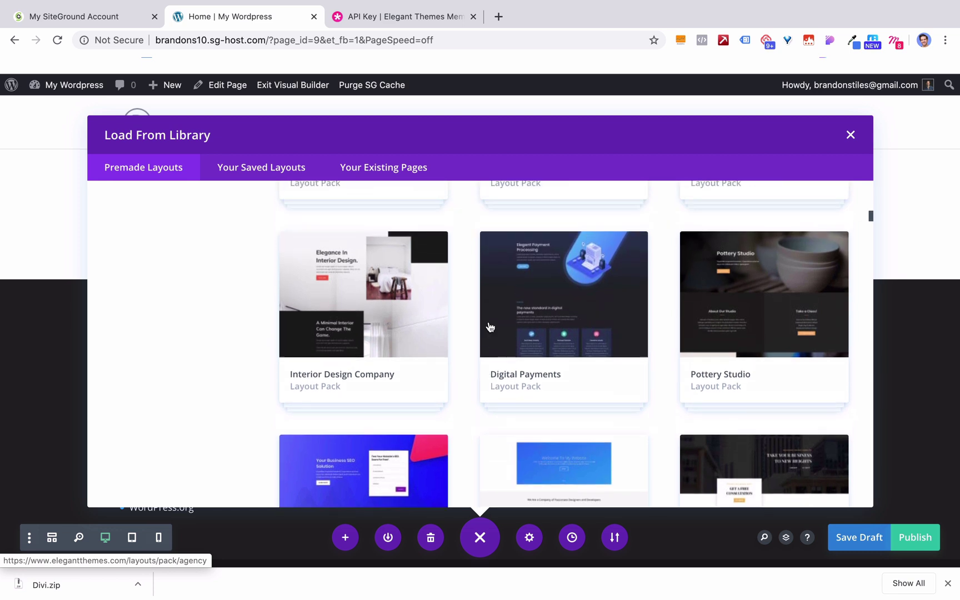
pyautogui.scroll(-2, 490, 328)
pyautogui.scroll(-5, 517, 296)
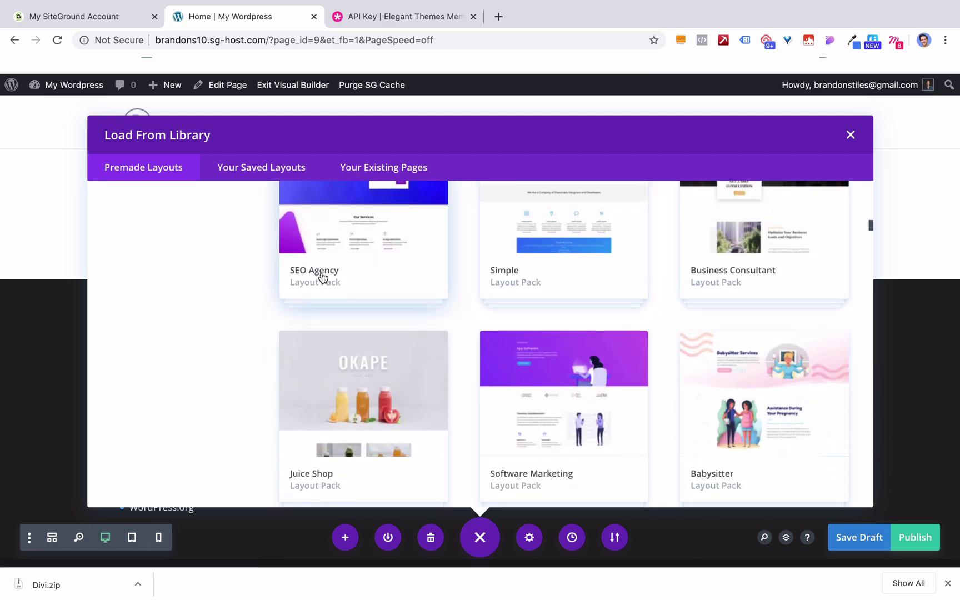
pyautogui.scroll(-3, 320, 278)
pyautogui.scroll(-2, 745, 367)
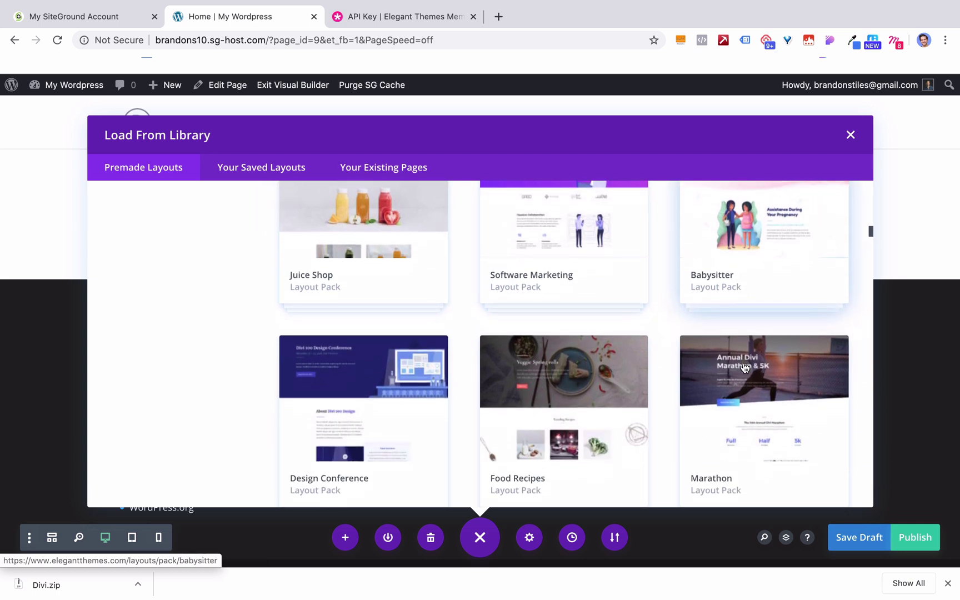
pyautogui.scroll(-5, 311, 285)
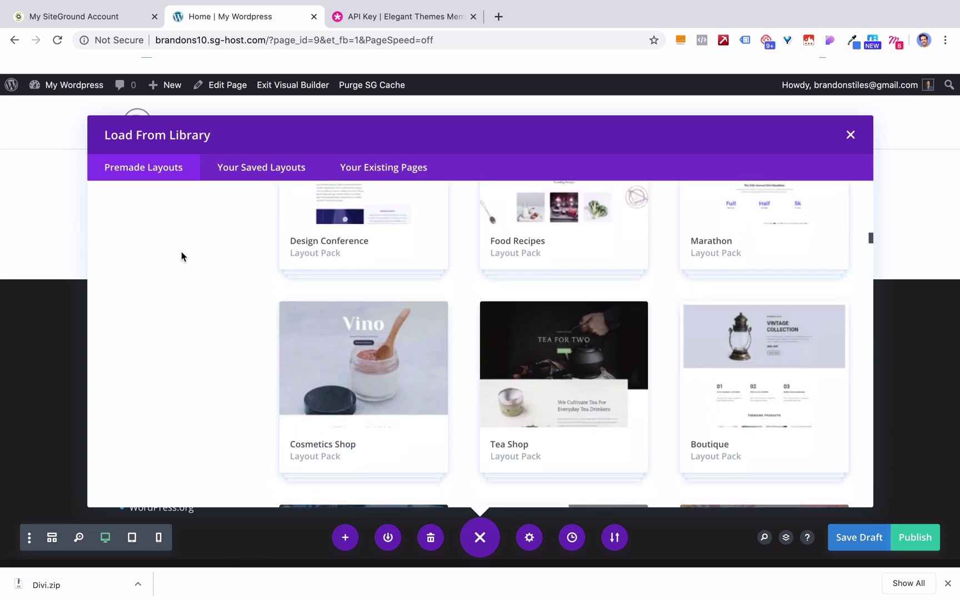
pyautogui.scroll(-10, 182, 256)
pyautogui.scroll(-15, 182, 256)
pyautogui.scroll(-8, 182, 257)
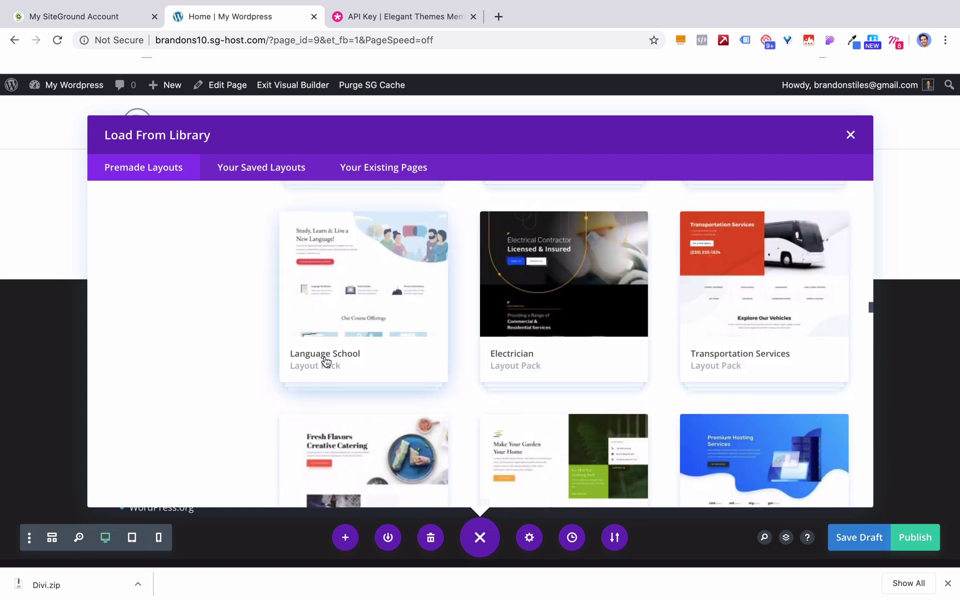
# Open the Language School pack and apply its Home Page layout
pyautogui.click(322, 355)
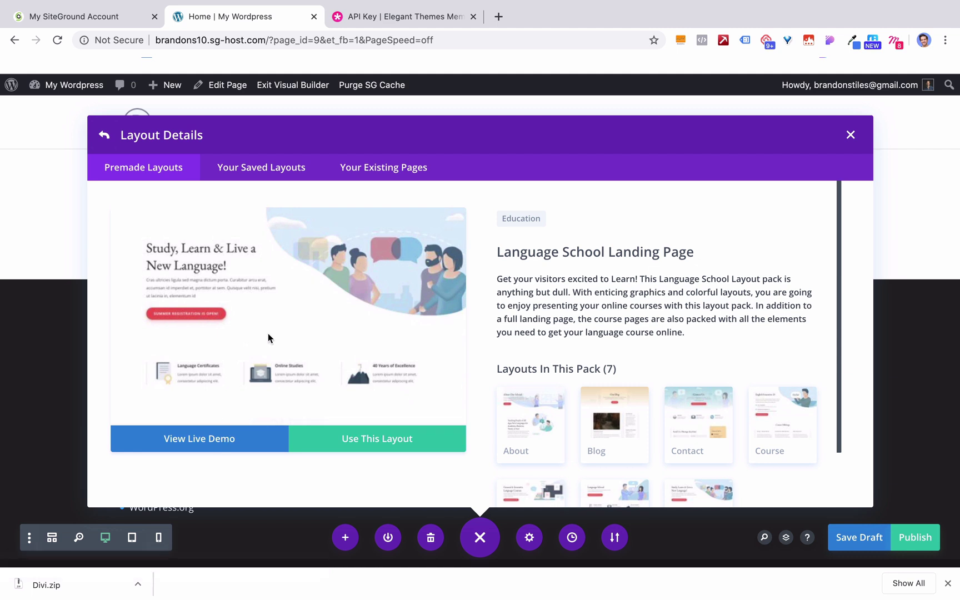
pyautogui.scroll(-10, 285, 362)
pyautogui.scroll(-15, 285, 367)
pyautogui.scroll(-10, 285, 367)
pyautogui.scroll(10, 285, 366)
pyautogui.scroll(10, 284, 367)
pyautogui.scroll(-2, 603, 346)
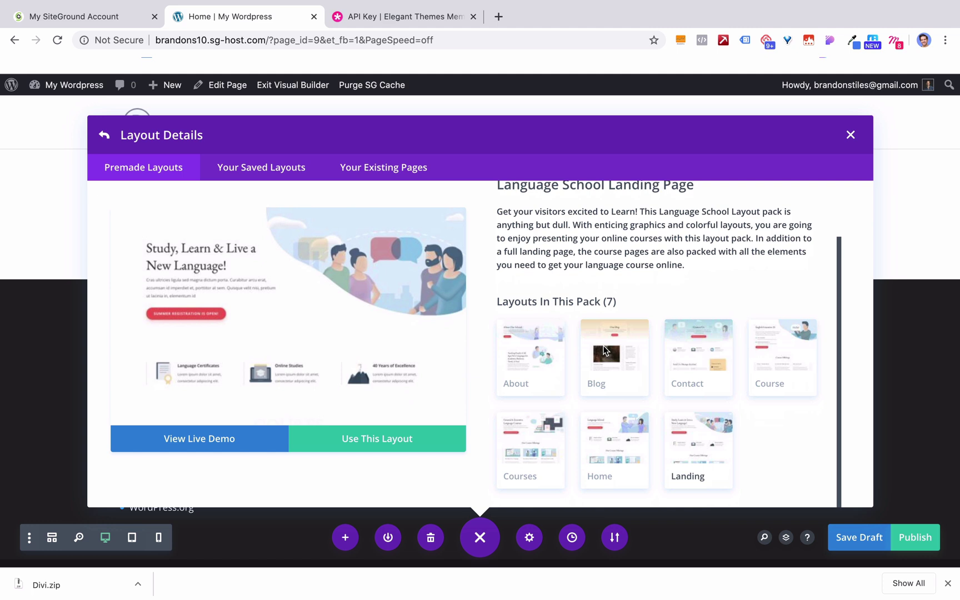
pyautogui.click(716, 347)
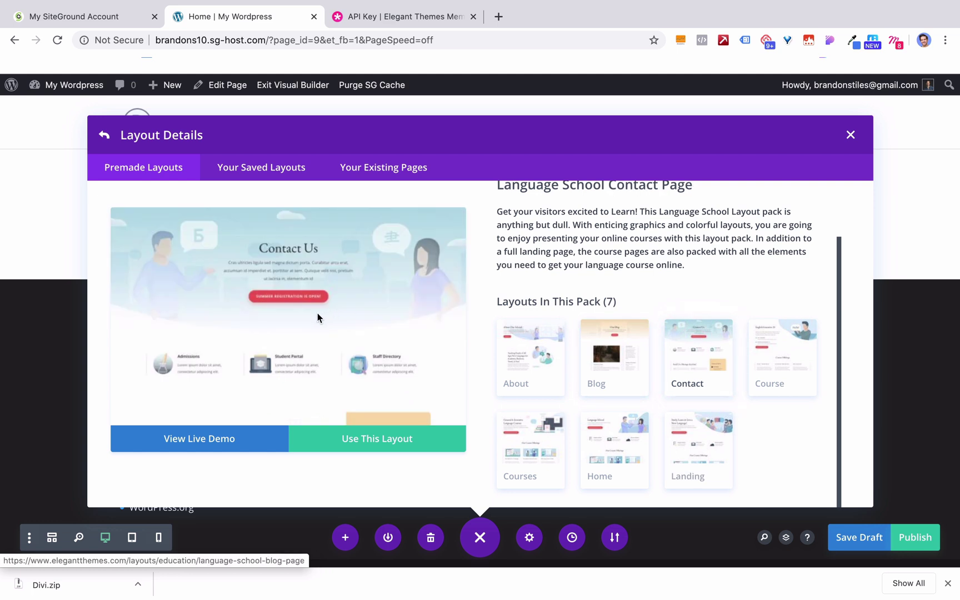
pyautogui.click(606, 442)
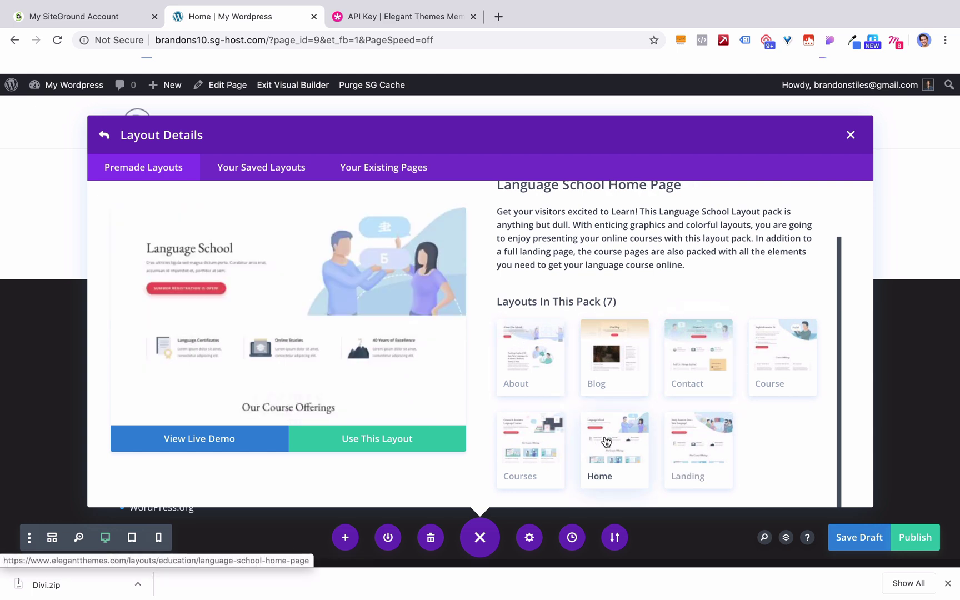
pyautogui.click(430, 444)
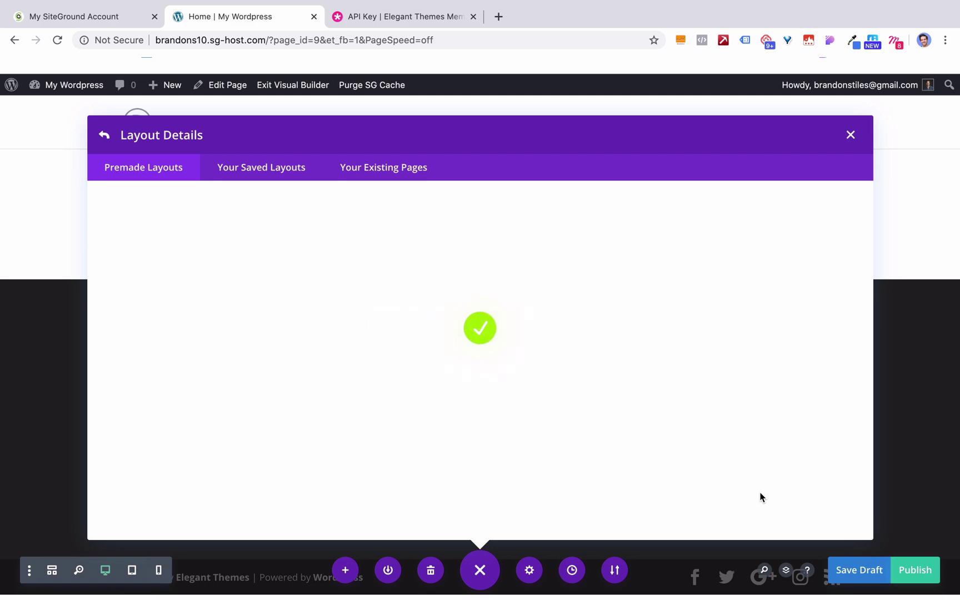
# Change the hero heading to 'Brandon's School of Arts' and the intro to 'Welcome to the page! Scroll around & enjoy!'
pyautogui.scroll(-10, 759, 495)
pyautogui.scroll(-15, 760, 493)
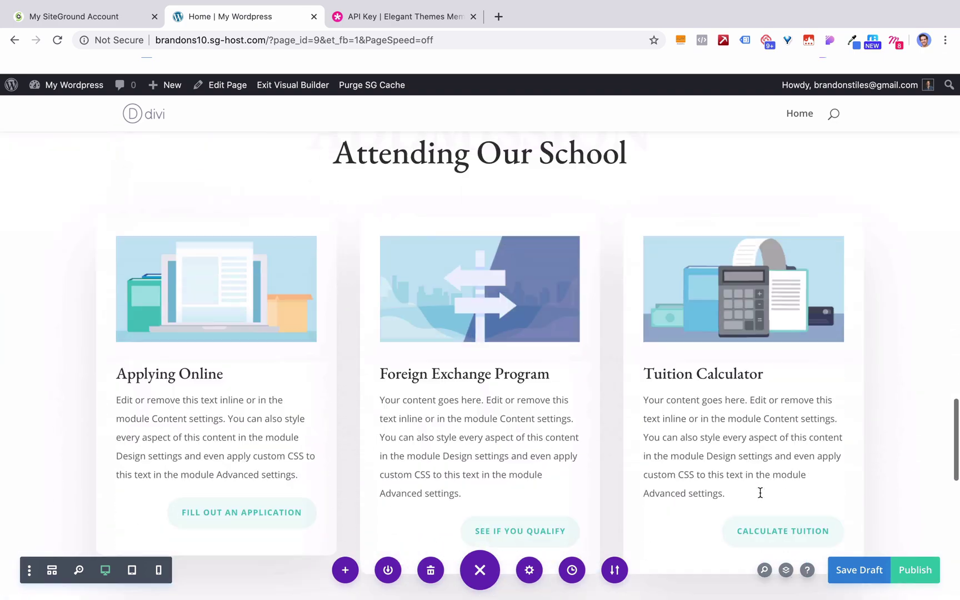
pyautogui.scroll(5, 759, 494)
pyautogui.scroll(15, 760, 493)
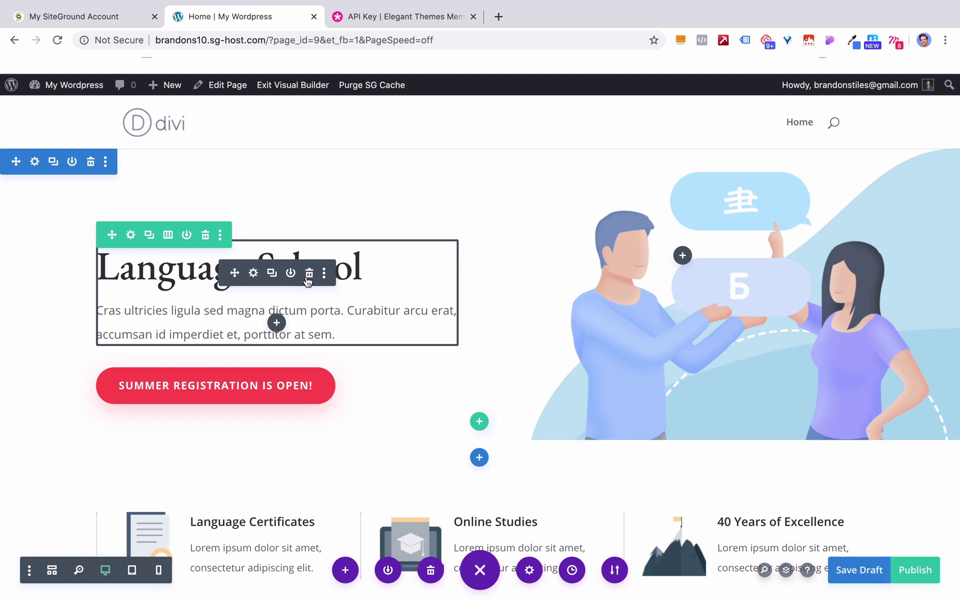
pyautogui.click(361, 266)
pyautogui.moveTo(361, 266); pyautogui.dragTo(176, 269)
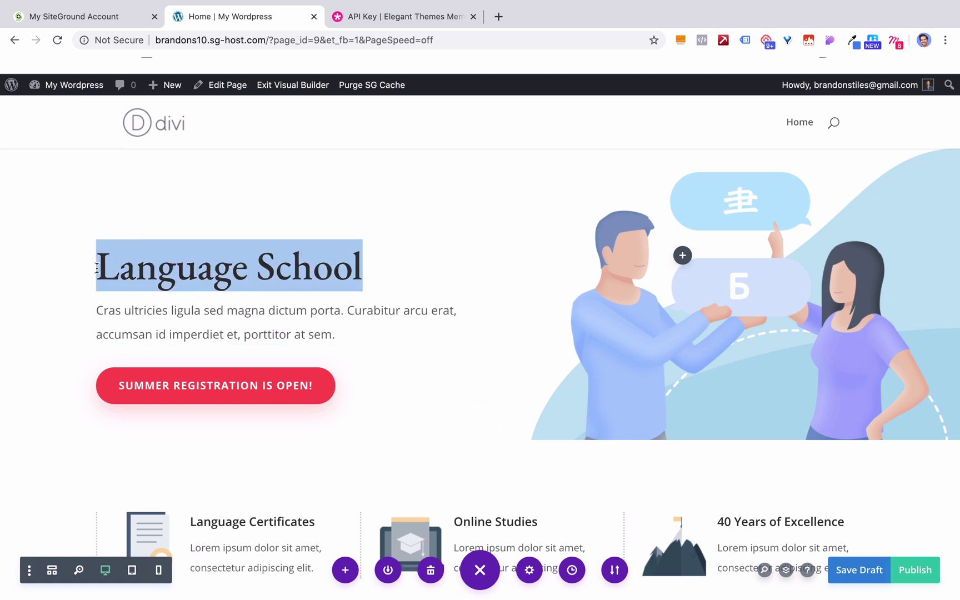
pyautogui.write("Brandon's School of A")
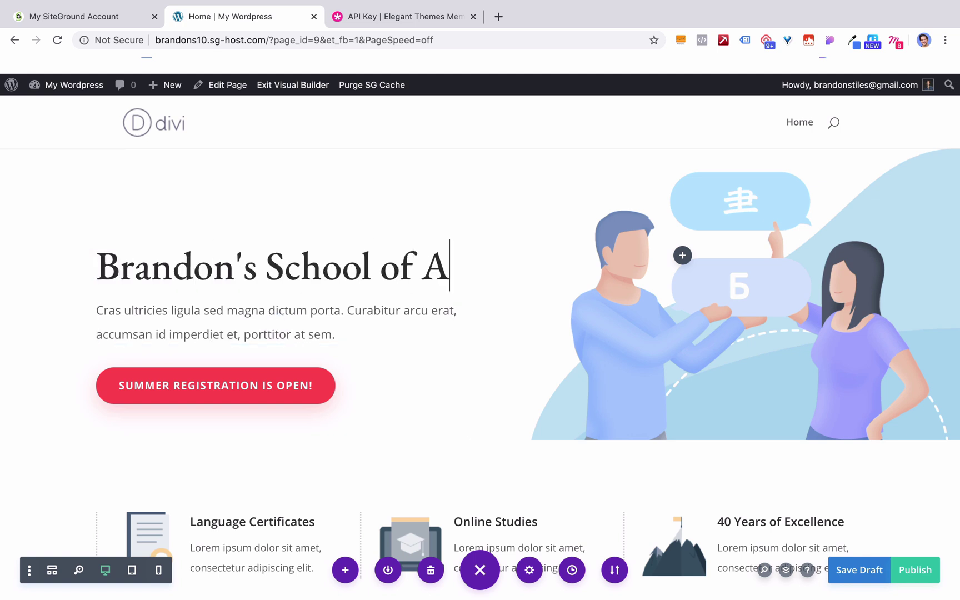
pyautogui.write('rts')
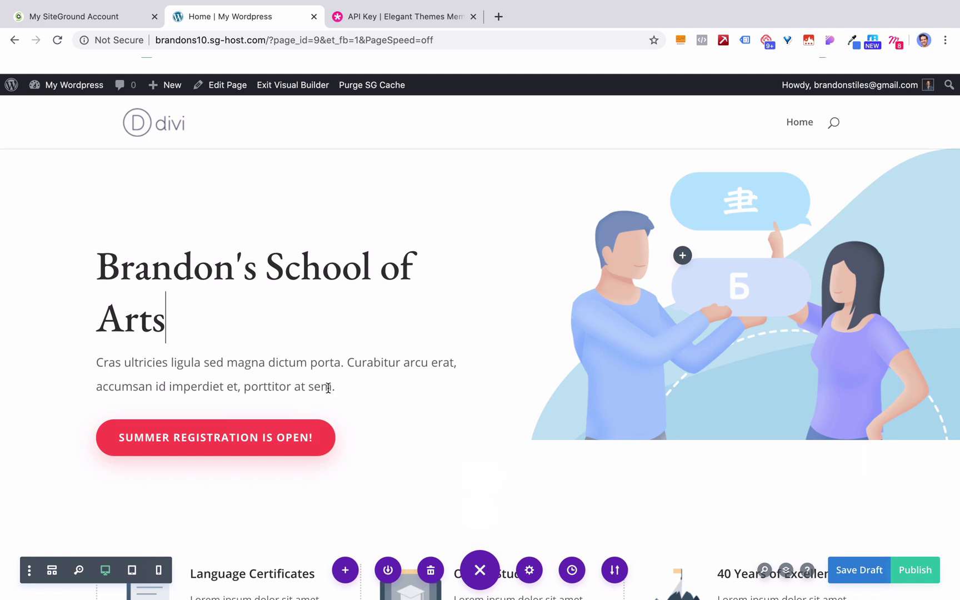
pyautogui.moveTo(332, 388); pyautogui.dragTo(96, 363)
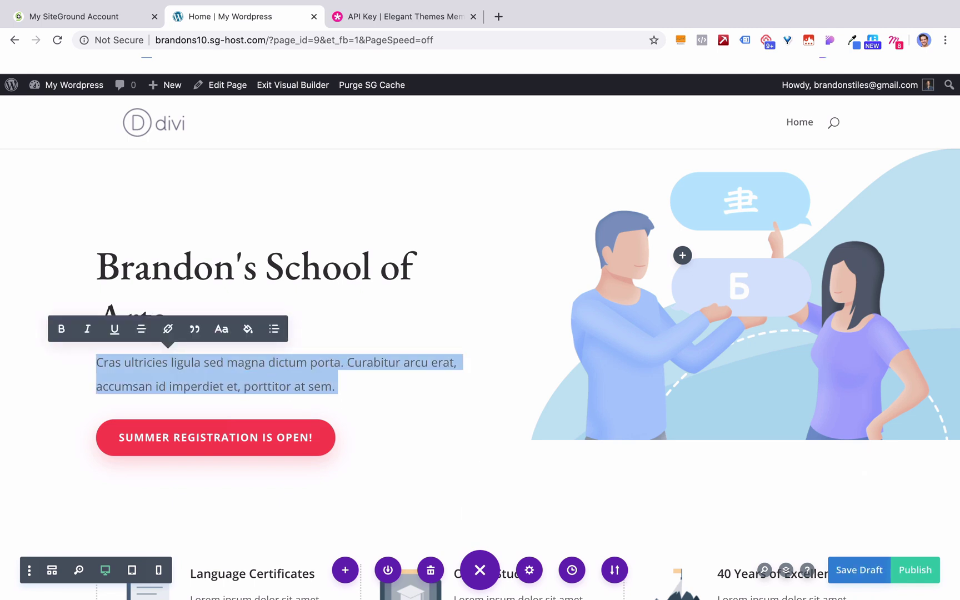
pyautogui.write('Welcome to the page! Scroll around & enjoy!')
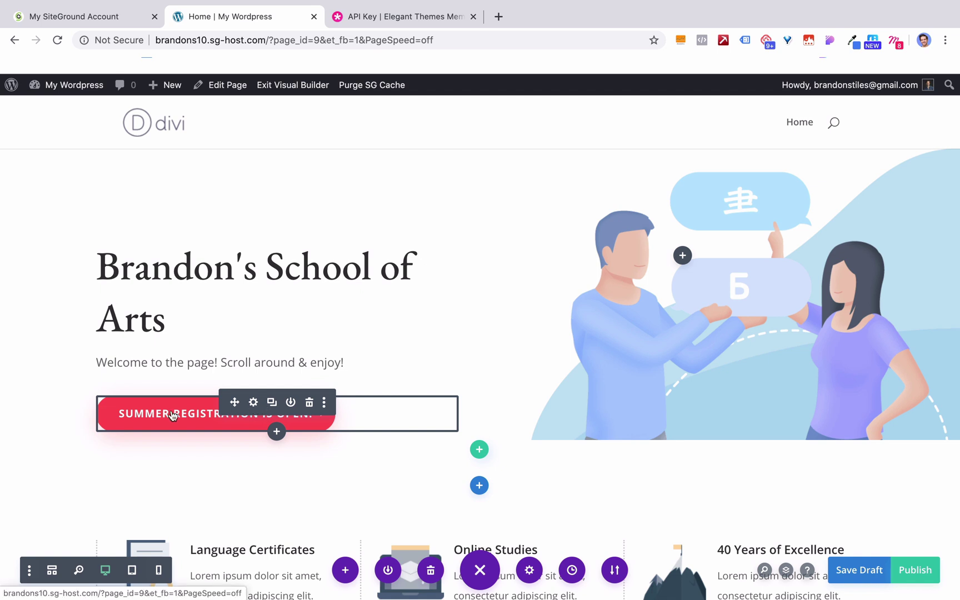
# Dock the hero button's settings panel and change the button text to 'Learn More'
pyautogui.click(254, 405)
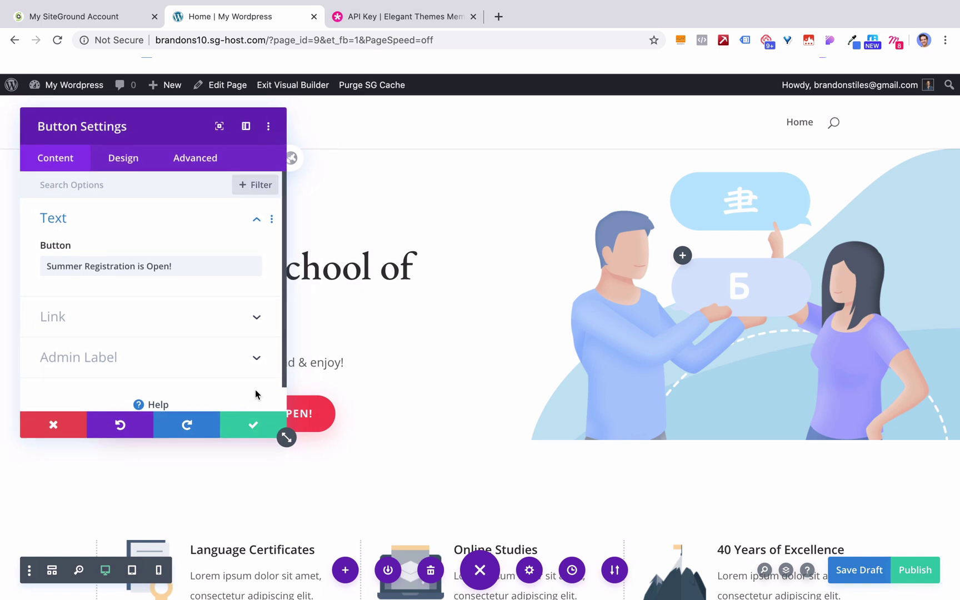
pyautogui.click(246, 127)
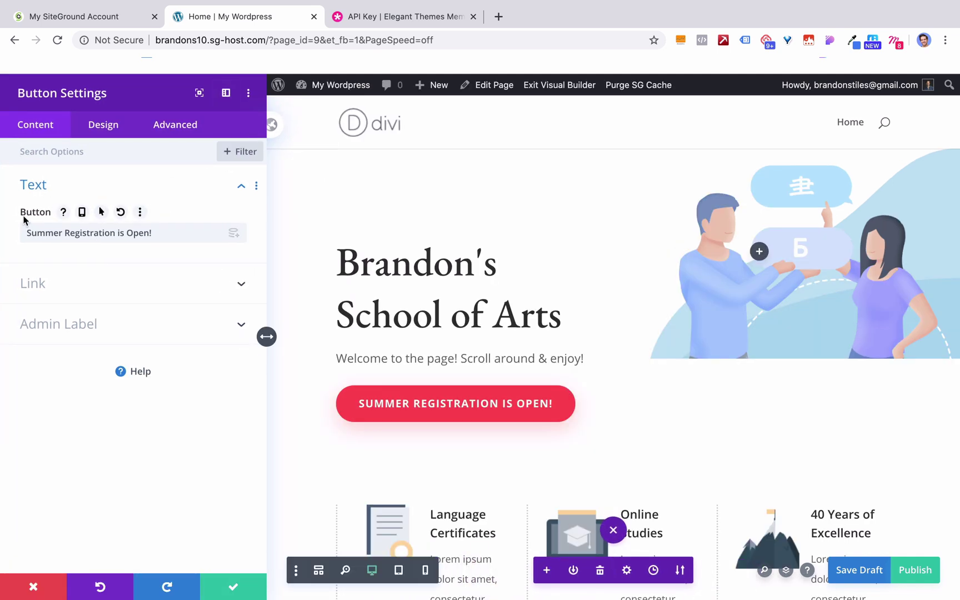
pyautogui.tripleClick(82, 238)
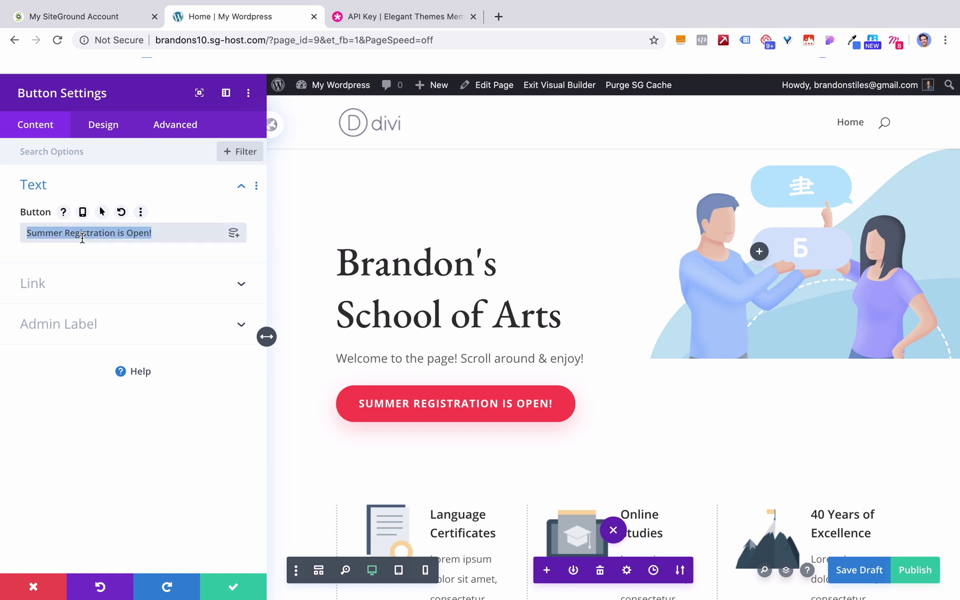
pyautogui.write('Learn More')
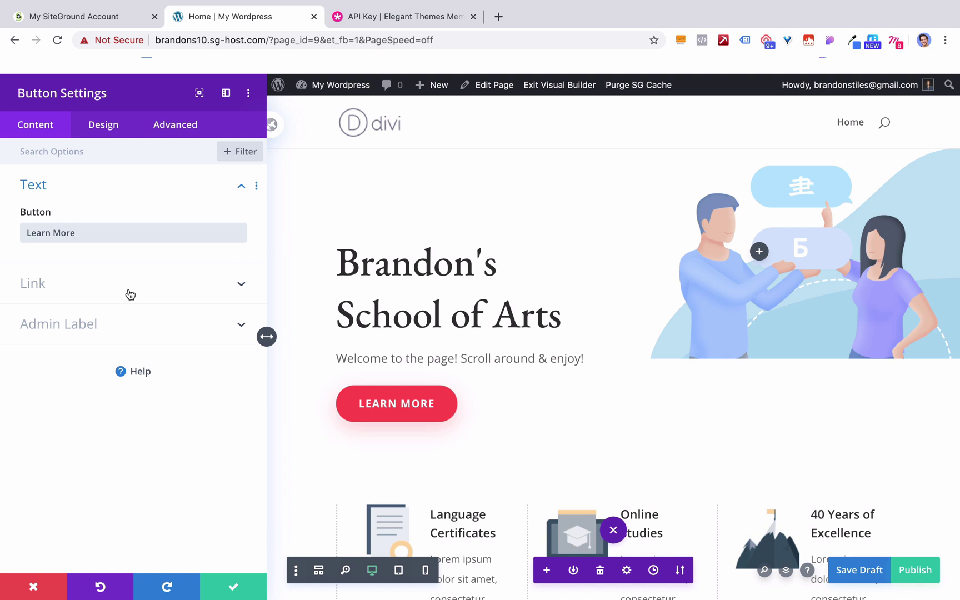
# Set the Button Link URL to the relative path /learn-more
pyautogui.click(130, 295)
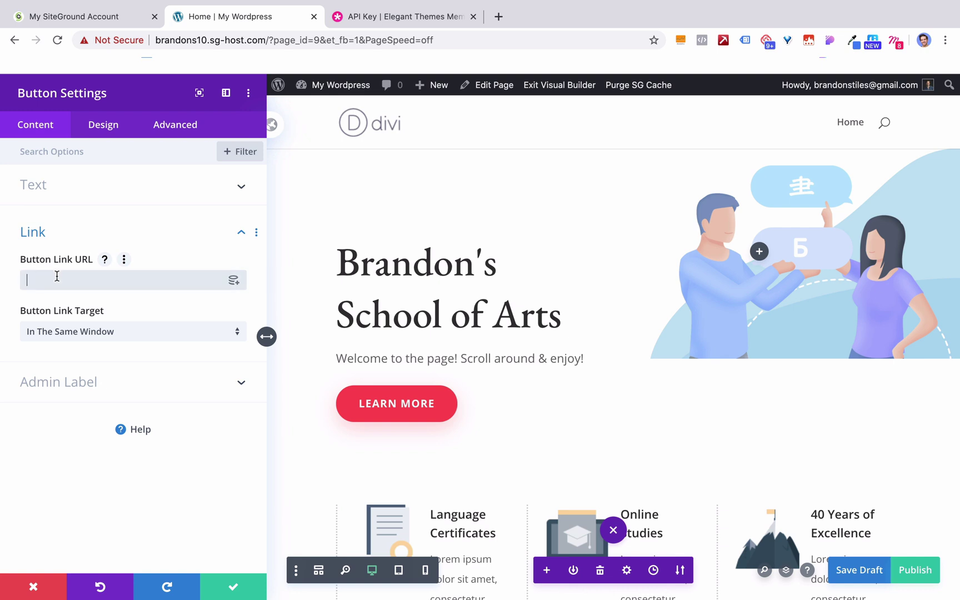
pyautogui.write('/learn-mor')
pyautogui.write('example.com')
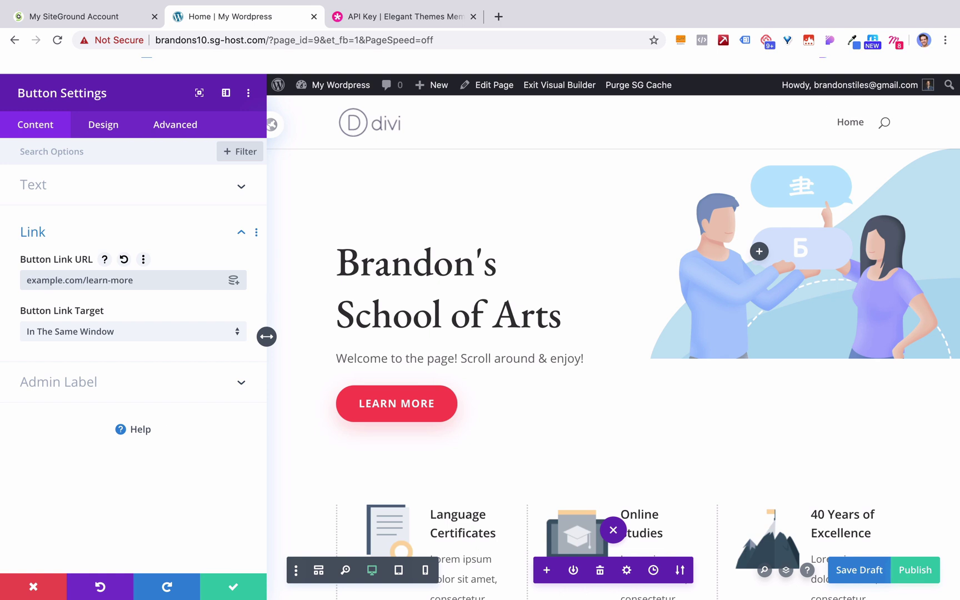
pyautogui.press('super+shift+Left')
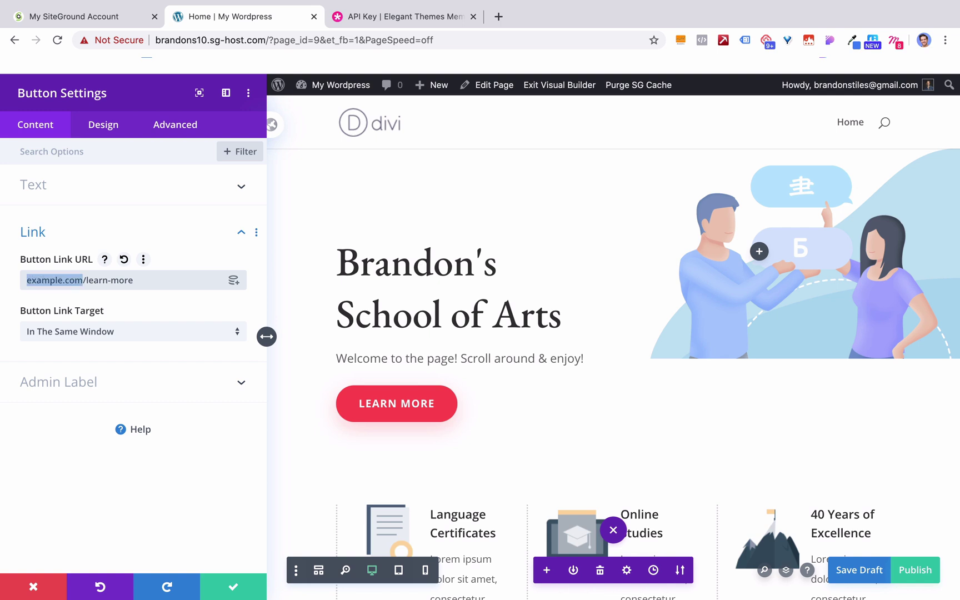
pyautogui.press('BackSpace')
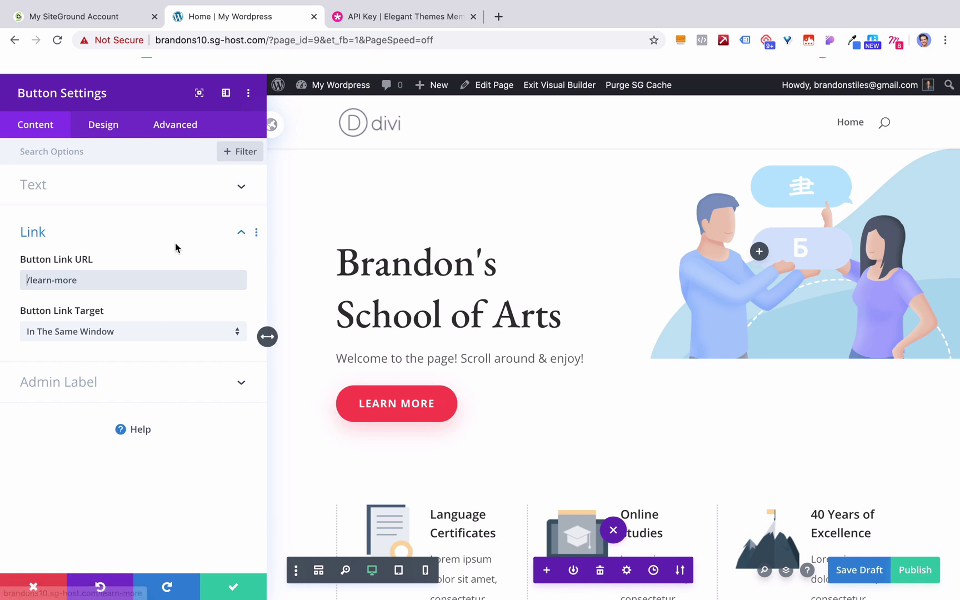
# Center the Learn More button using the Design alignment options
pyautogui.click(98, 136)
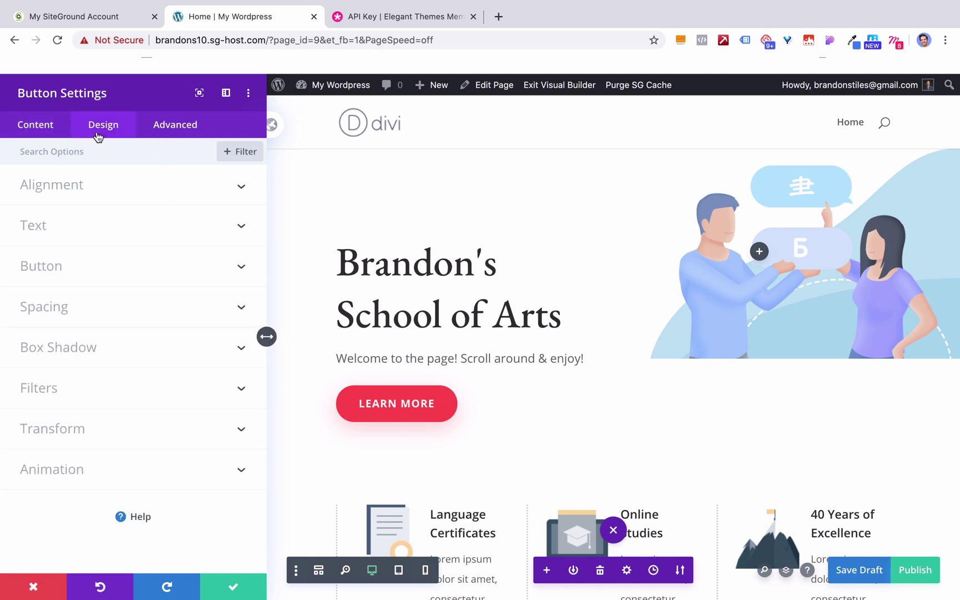
pyautogui.click(141, 192)
pyautogui.click(191, 235)
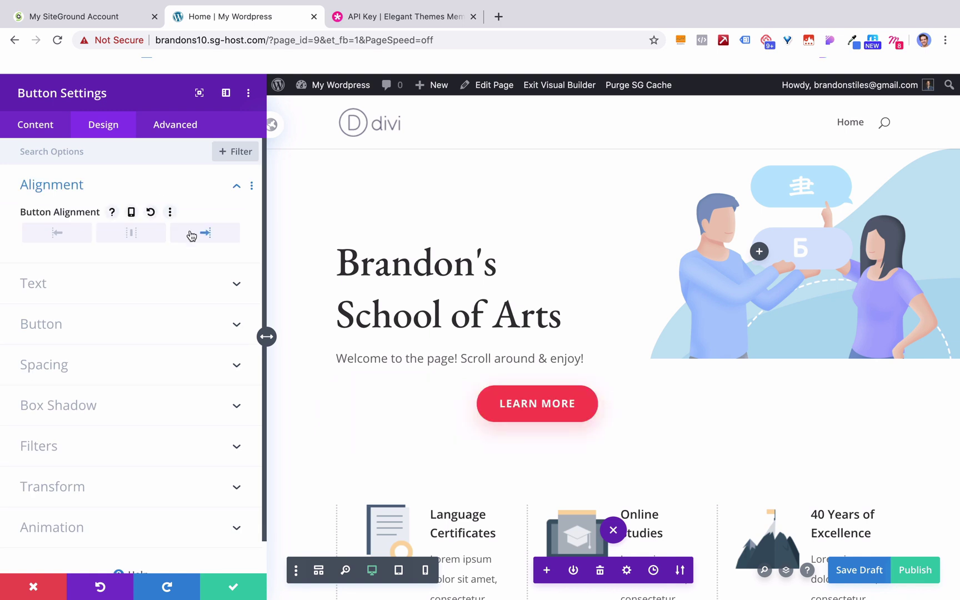
pyautogui.click(125, 235)
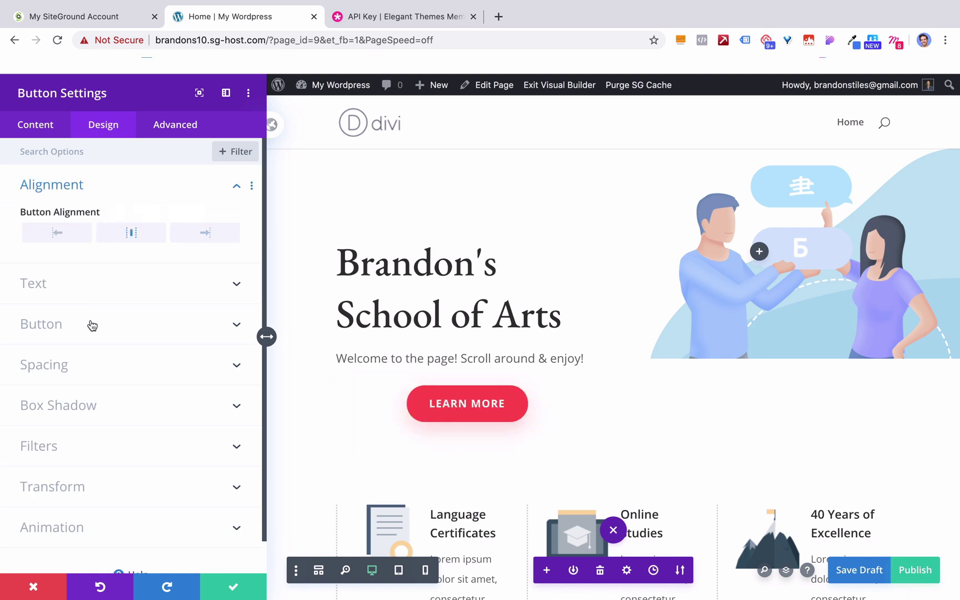
# Set the button text size to 14px
pyautogui.click(54, 327)
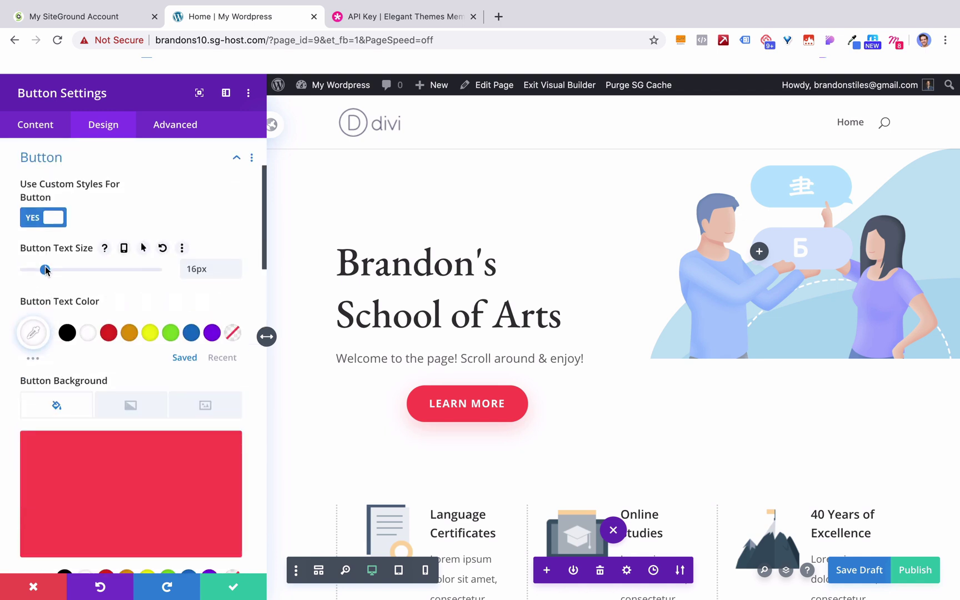
pyautogui.moveTo(46, 270); pyautogui.dragTo(99, 273)
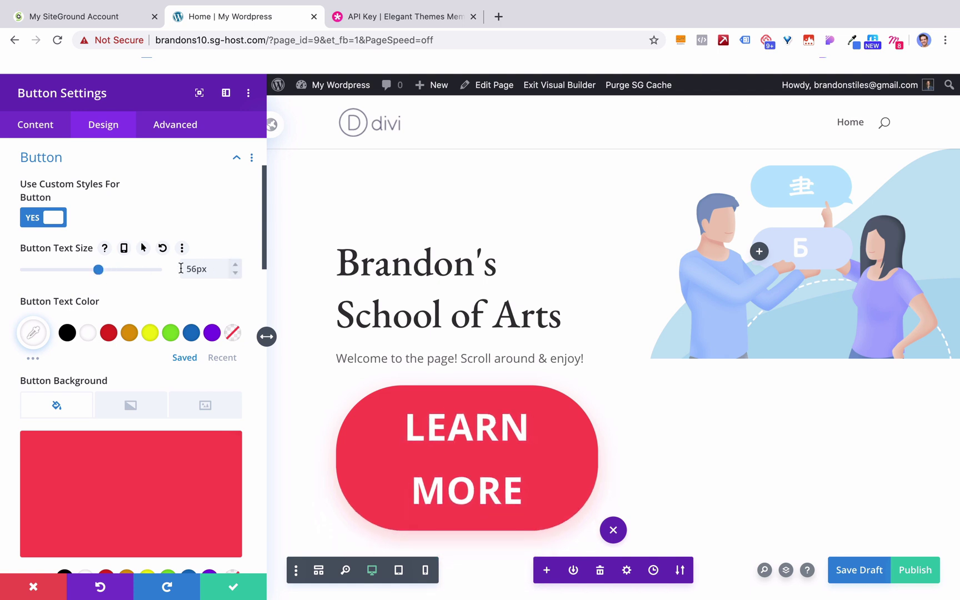
pyautogui.doubleClick(180, 269)
pyautogui.write('14')
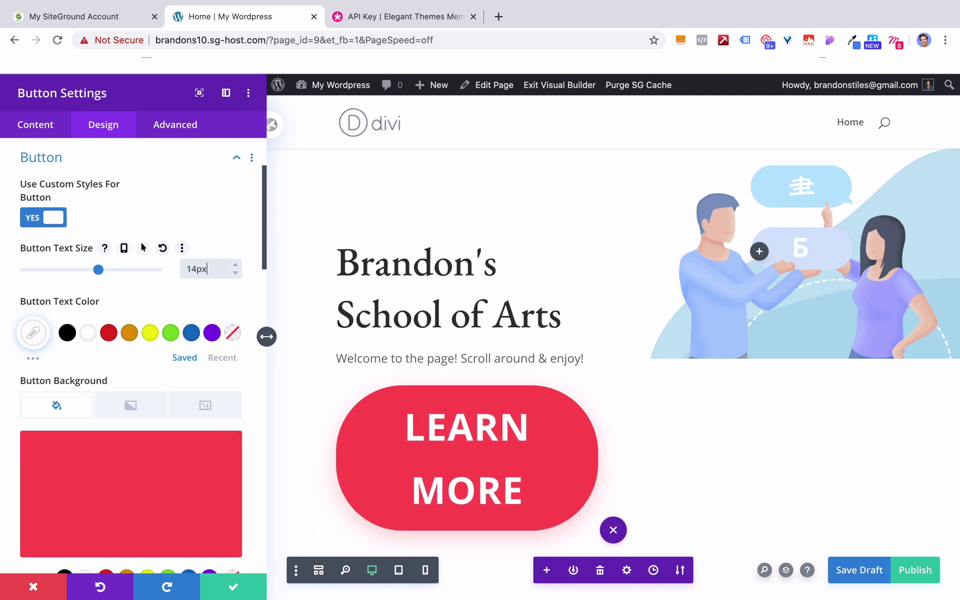
pyautogui.write('px')
# Give the button a blue-to-green gradient background
pyautogui.scroll(-2, 150, 445)
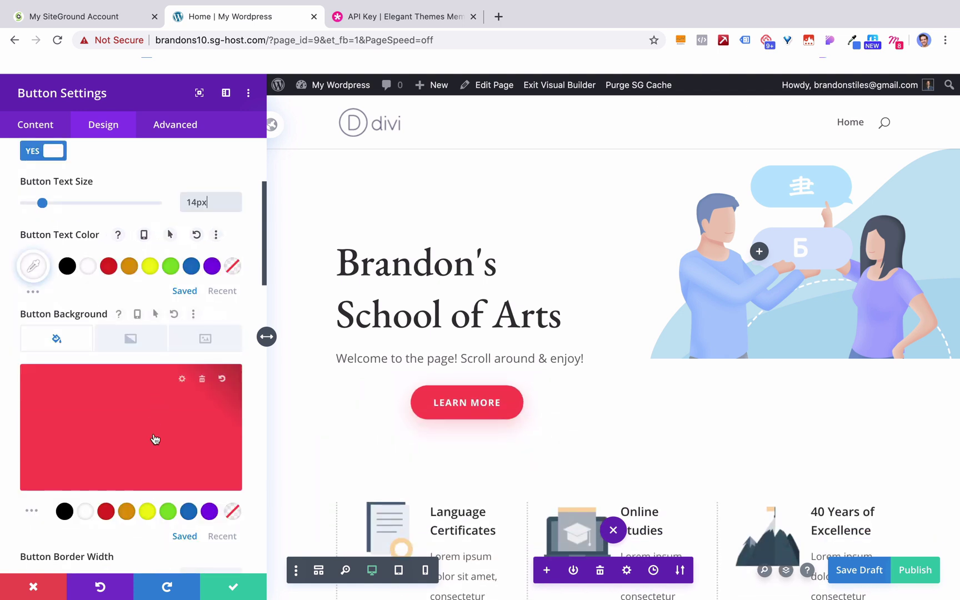
pyautogui.click(168, 511)
pyautogui.click(189, 512)
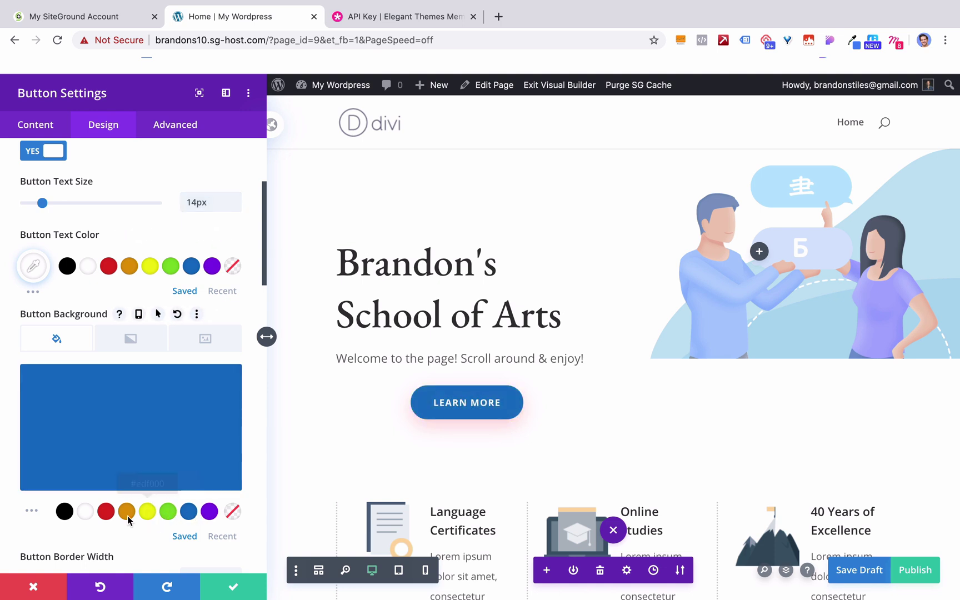
pyautogui.click(34, 514)
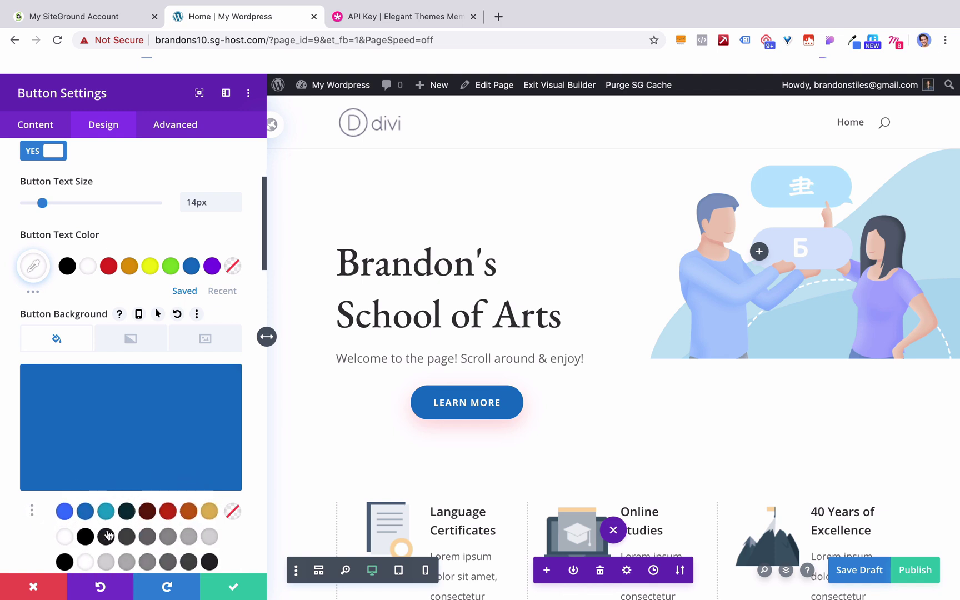
pyautogui.scroll(-5, 84, 489)
pyautogui.scroll(-4, 108, 533)
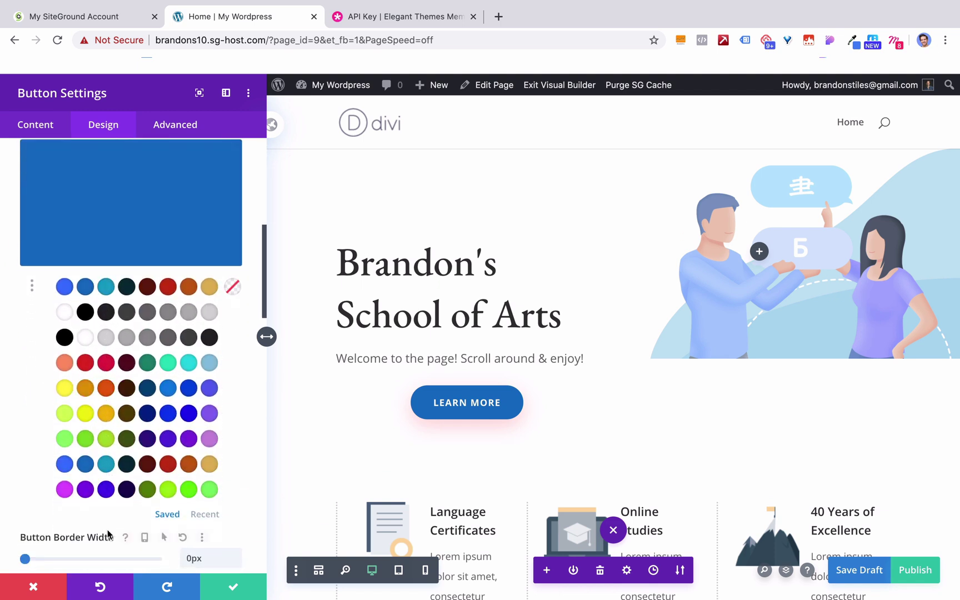
pyautogui.scroll(1, 143, 439)
pyautogui.scroll(3, 143, 439)
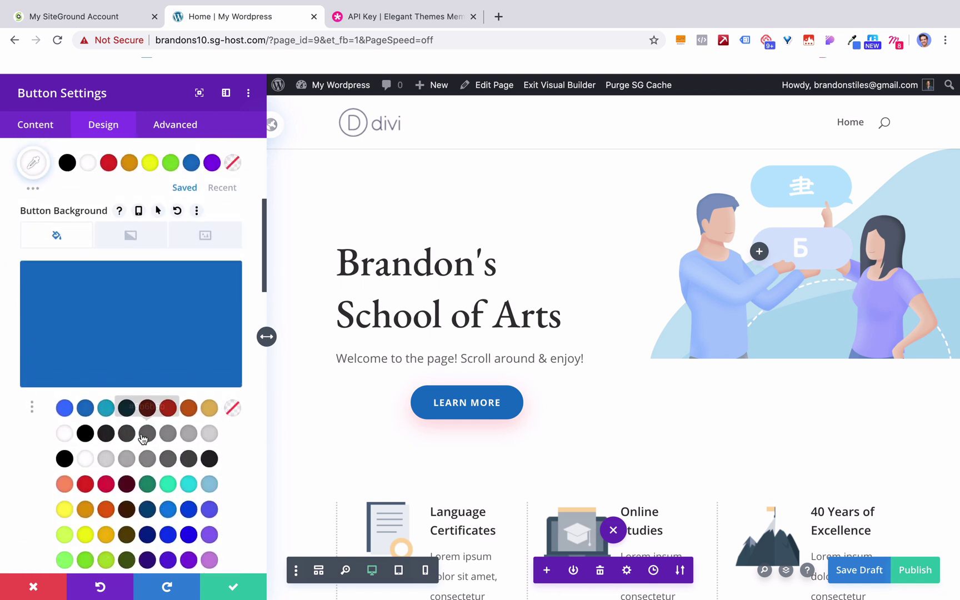
pyautogui.click(132, 361)
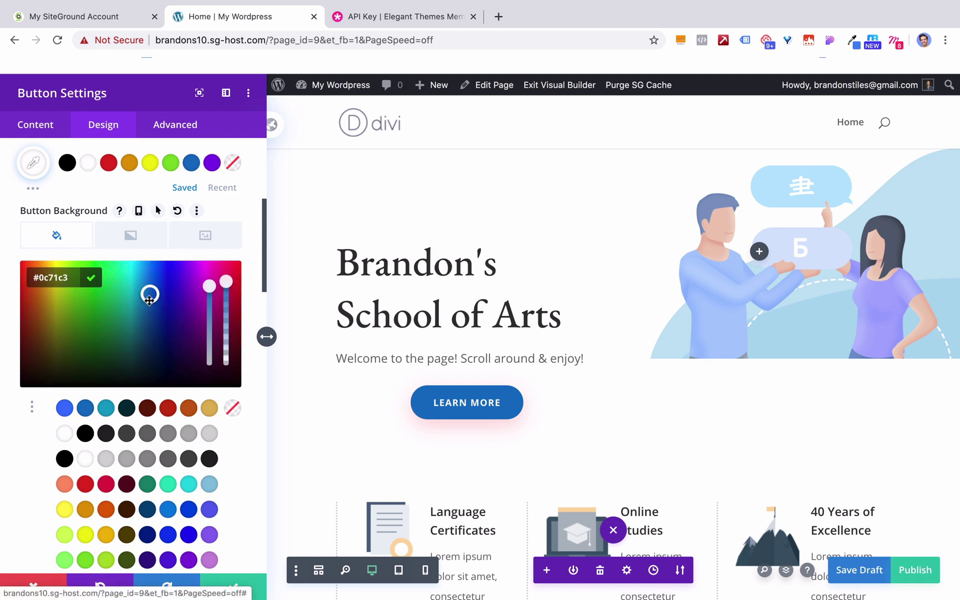
pyautogui.moveTo(143, 294)
pyautogui.mouseDown()
pyautogui.moveTo(109, 320)
pyautogui.moveTo(102, 309)
pyautogui.mouseUp()
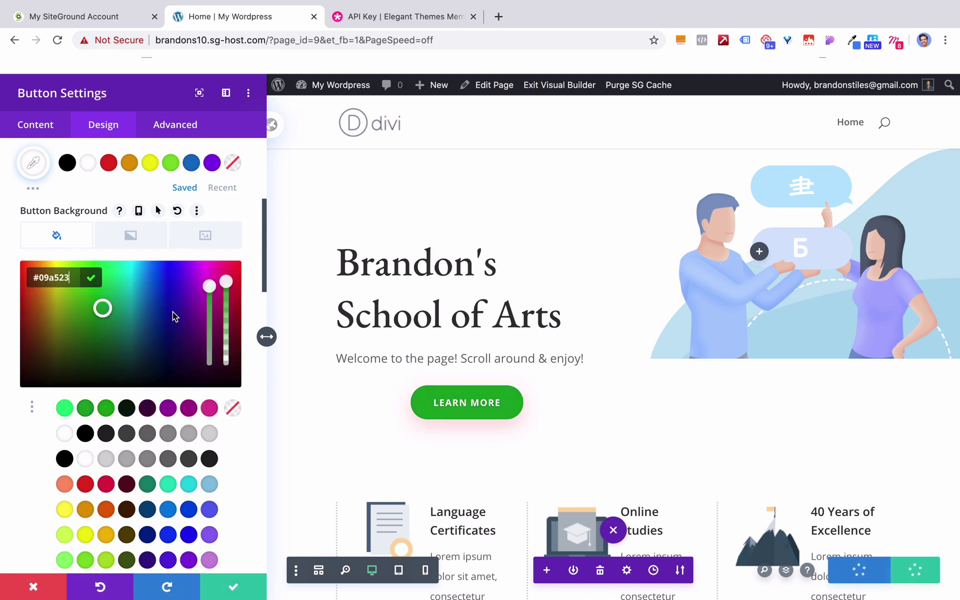
pyautogui.click(136, 240)
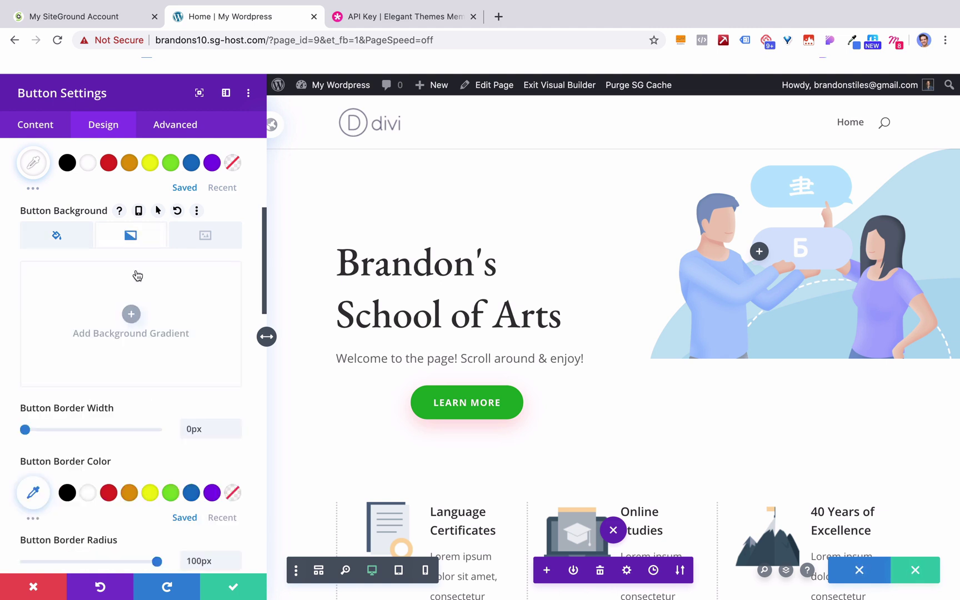
pyautogui.click(136, 326)
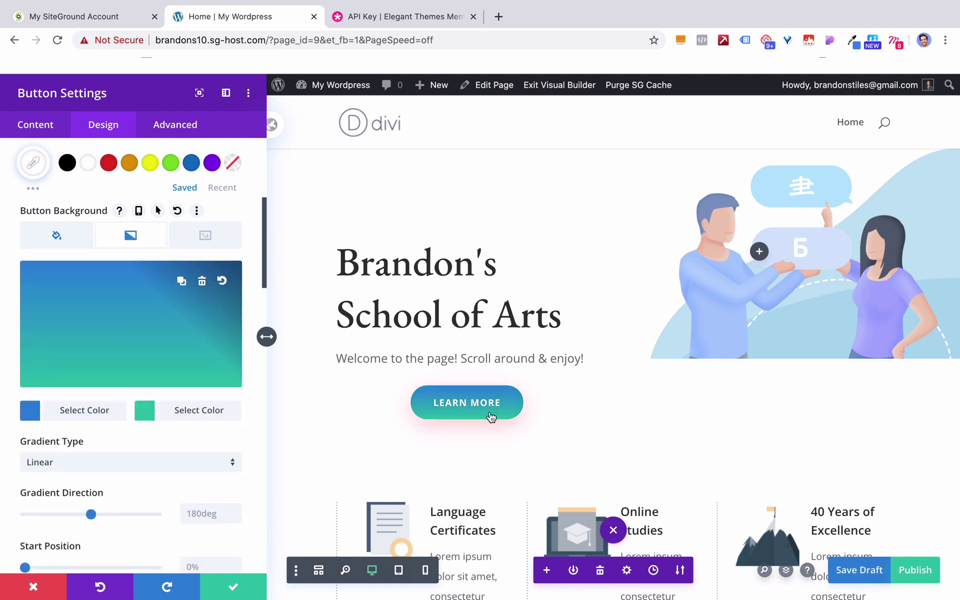
# Move the gradient end position to 33% and thicken the button's border
pyautogui.scroll(-5, 162, 233)
pyautogui.scroll(-1, 161, 233)
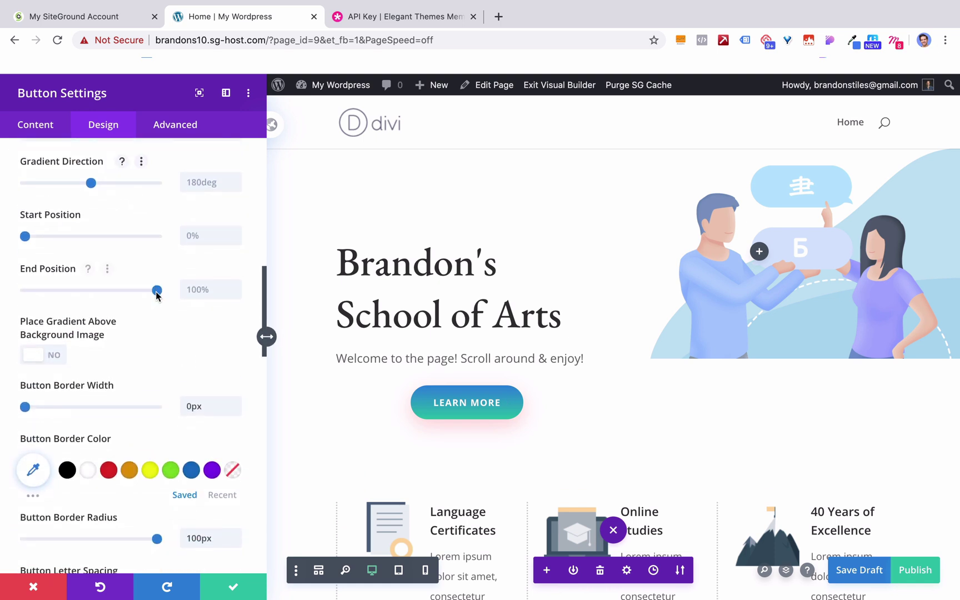
pyautogui.moveTo(157, 289); pyautogui.dragTo(70, 289)
pyautogui.scroll(-1, 69, 289)
pyautogui.scroll(-1, 70, 289)
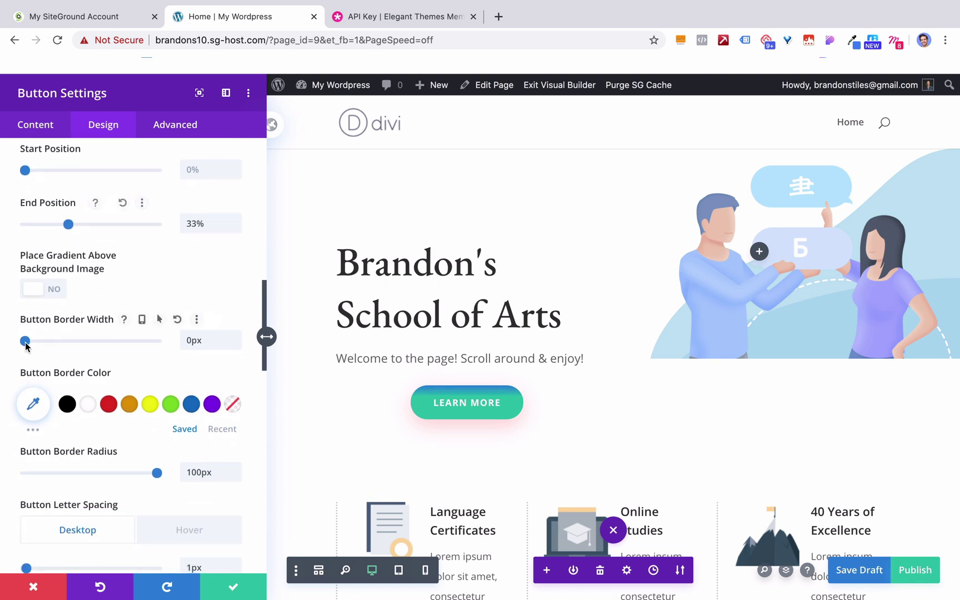
pyautogui.moveTo(25, 340)
pyautogui.mouseDown()
pyautogui.moveTo(157, 353)
pyautogui.moveTo(22, 356)
pyautogui.mouseUp()
# Set the button's animation style to Bounce
pyautogui.scroll(-8, 146, 448)
pyautogui.scroll(-7, 149, 443)
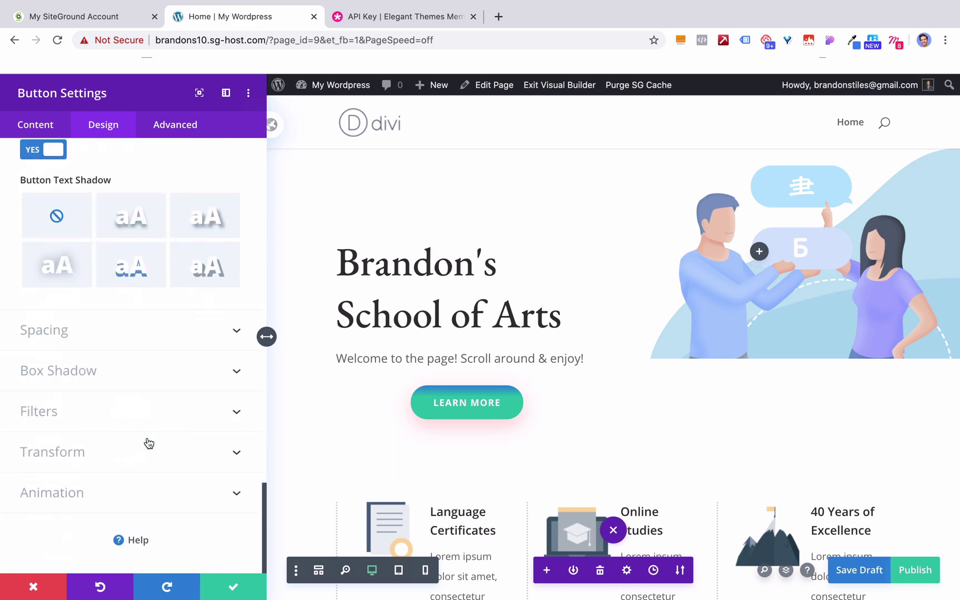
pyautogui.click(144, 491)
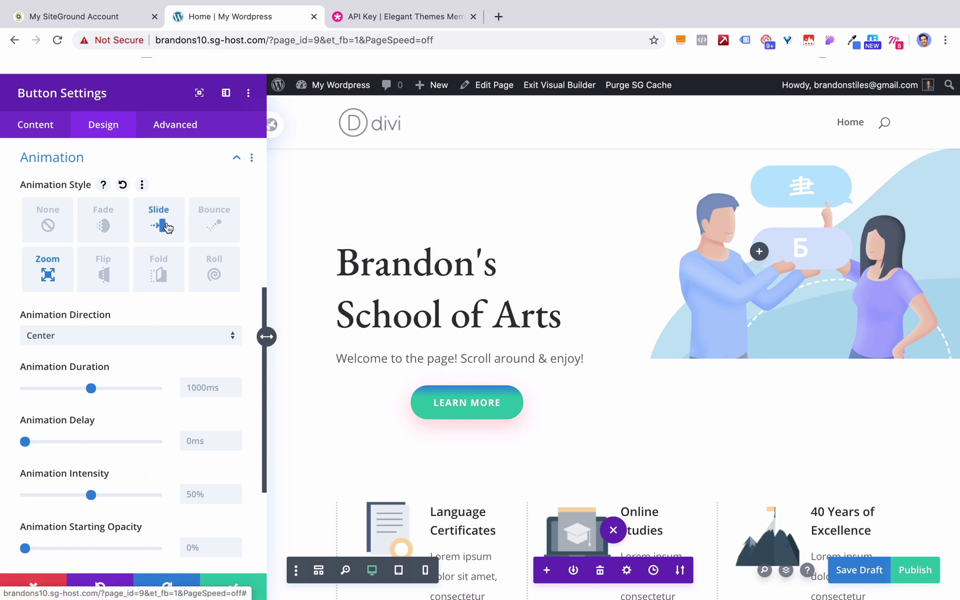
pyautogui.click(210, 223)
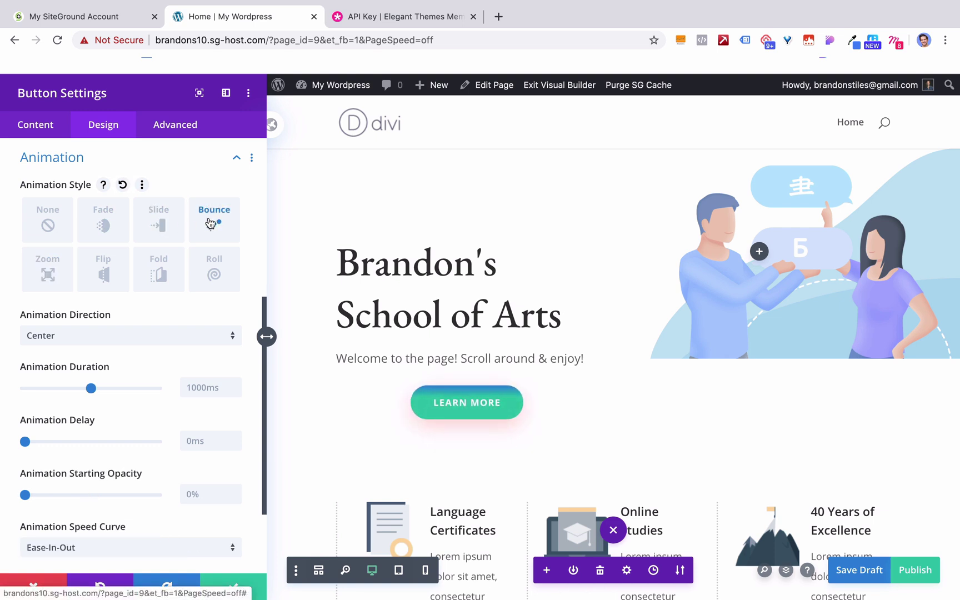
# Close Button Settings and preview the Home page at tablet, then phone width
pyautogui.click(236, 588)
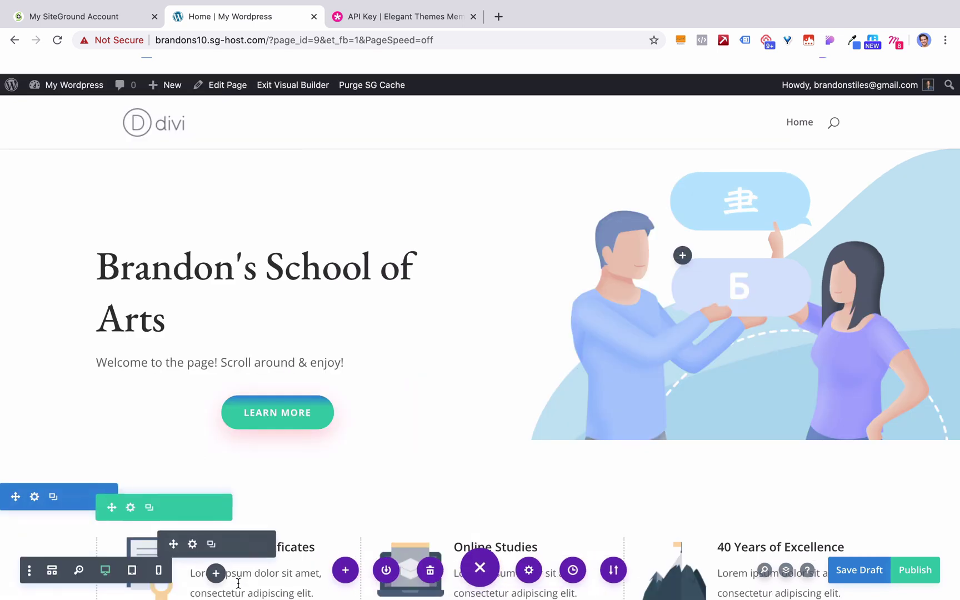
pyautogui.scroll(-3, 613, 408)
pyautogui.scroll(3, 613, 409)
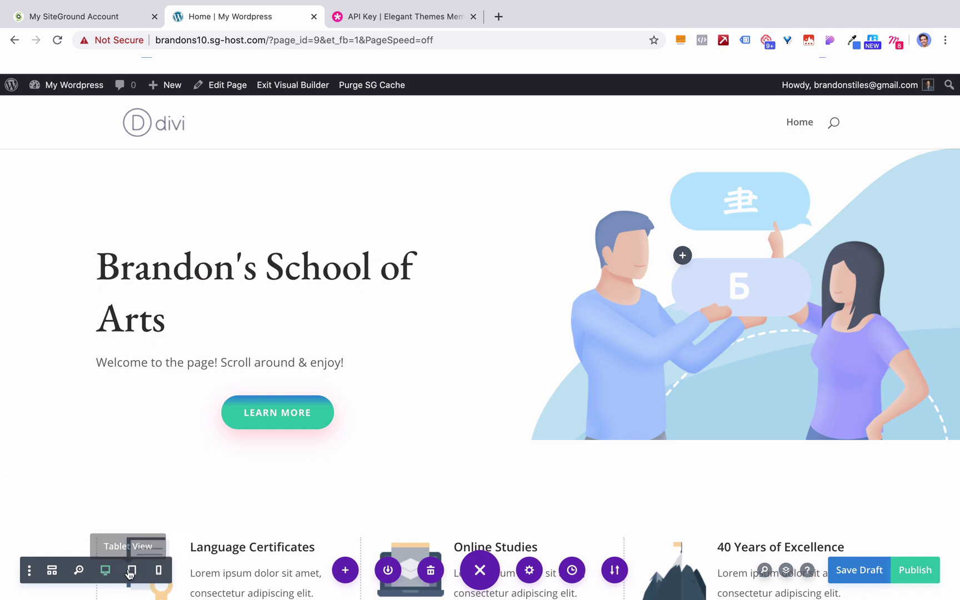
pyautogui.click(131, 570)
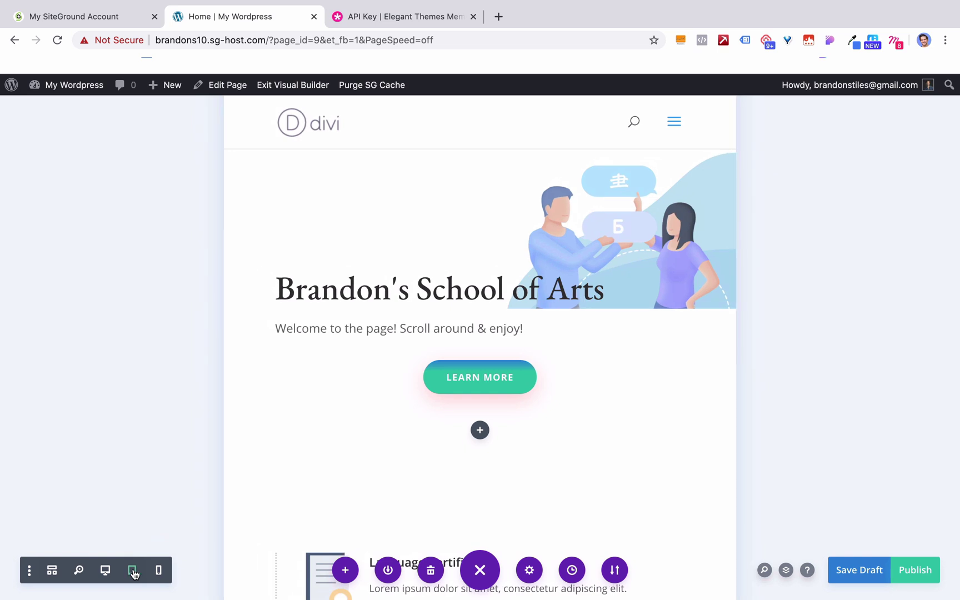
pyautogui.click(160, 570)
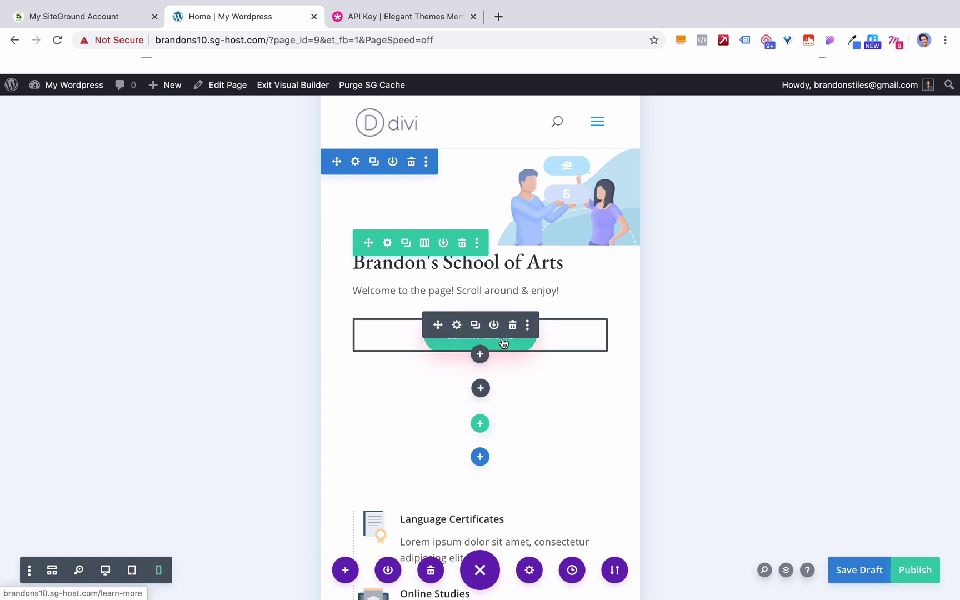
# Replace the button's gradient with a solid red #ef0b2a background
pyautogui.click(456, 327)
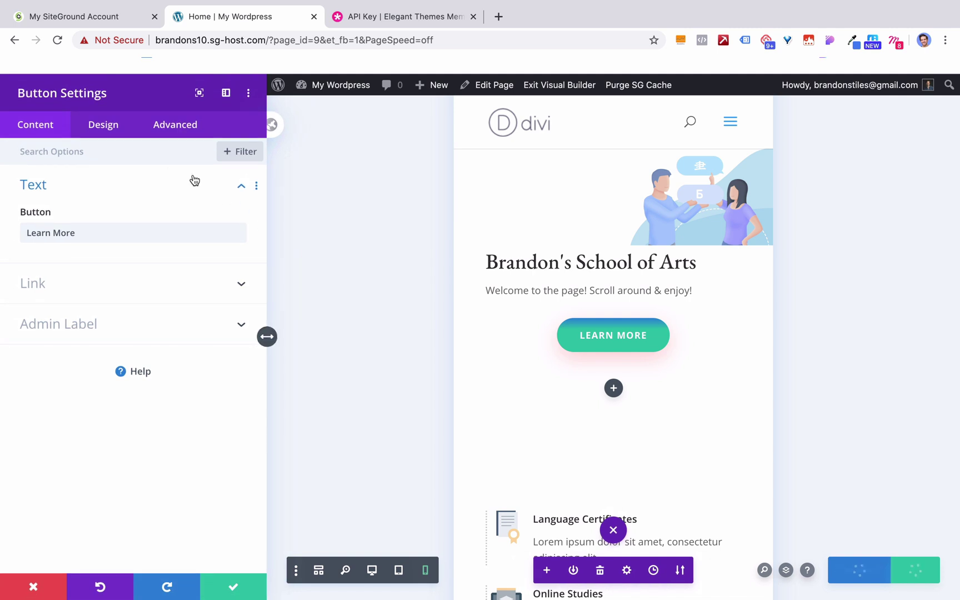
pyautogui.click(99, 126)
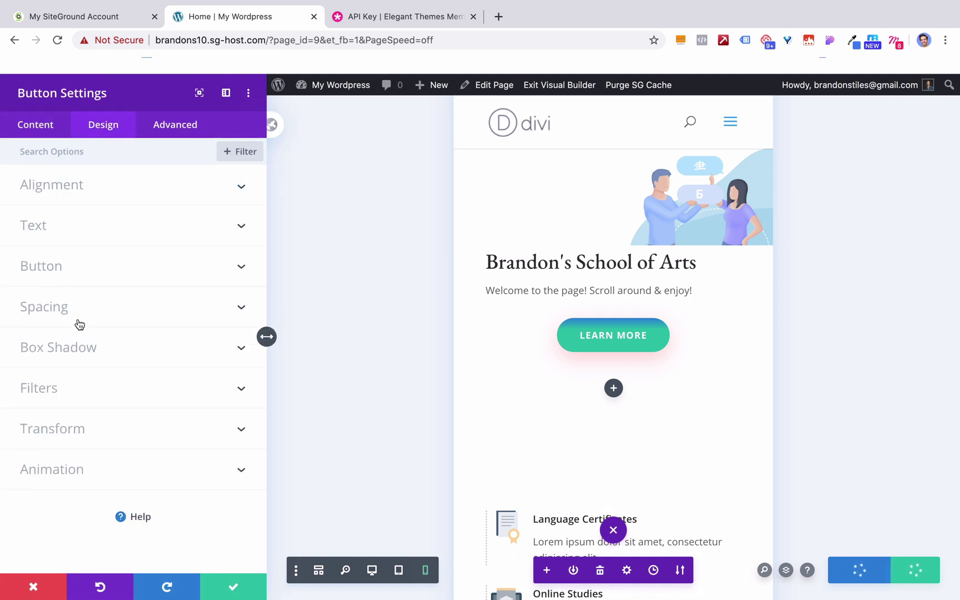
pyautogui.click(80, 270)
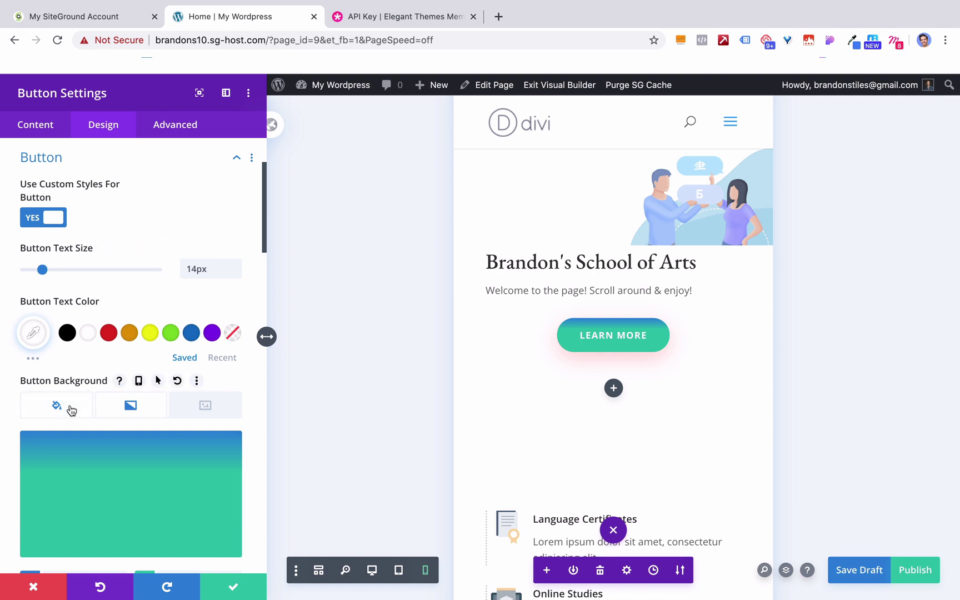
pyautogui.click(202, 453)
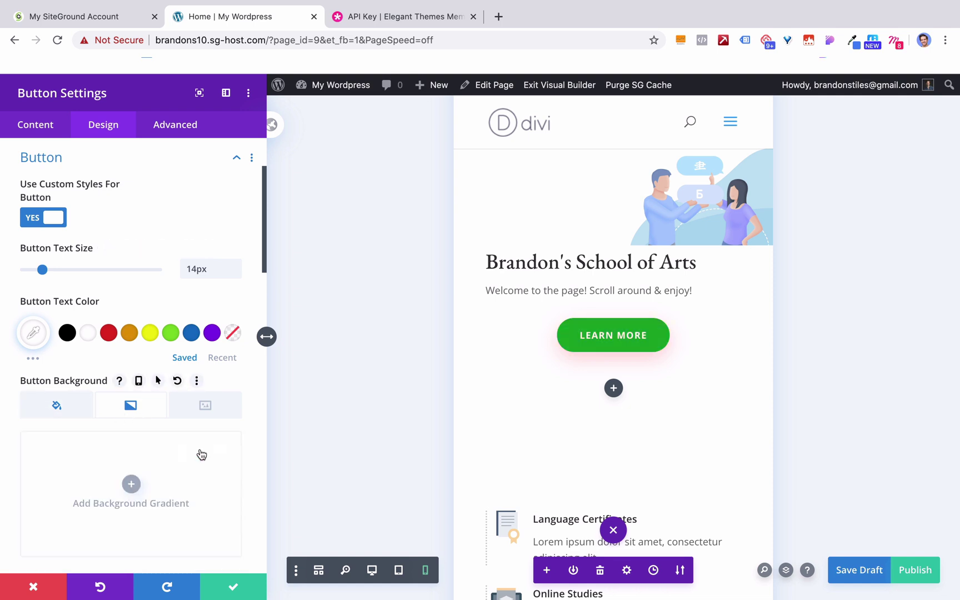
pyautogui.click(71, 410)
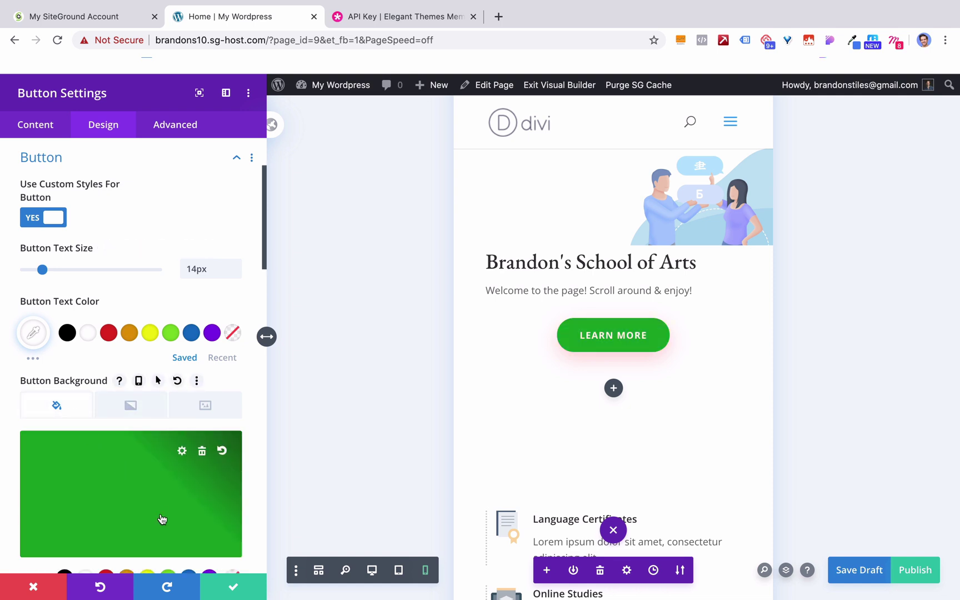
pyautogui.click(162, 519)
pyautogui.click(237, 443)
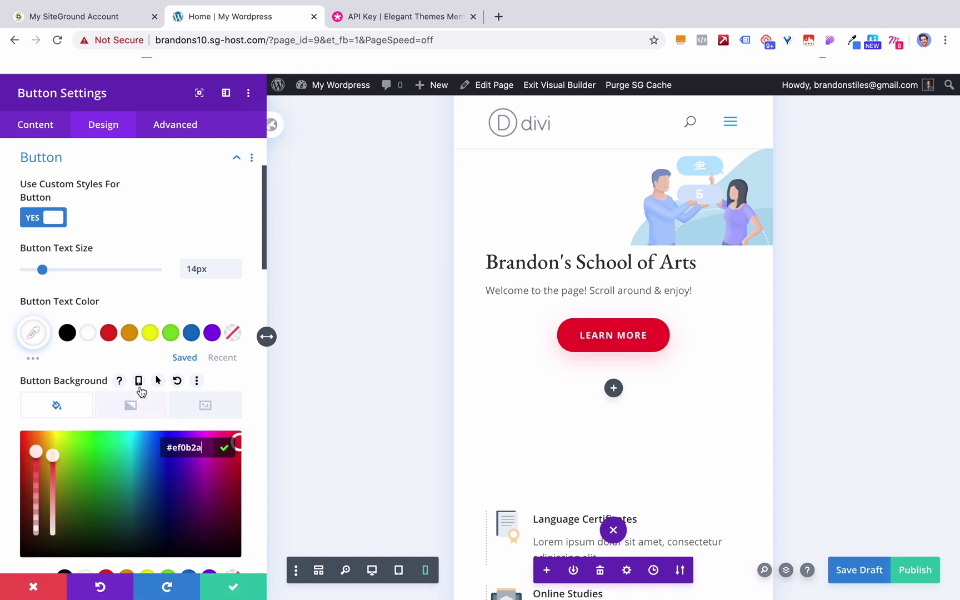
# Enable per-device background colours and make the desktop button background bright green
pyautogui.click(139, 381)
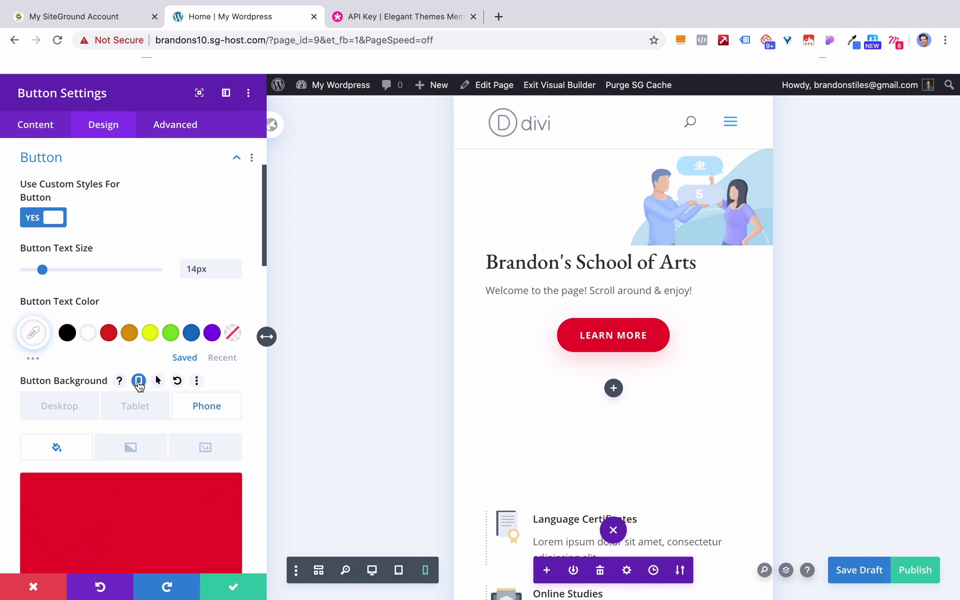
pyautogui.scroll(-2, 137, 392)
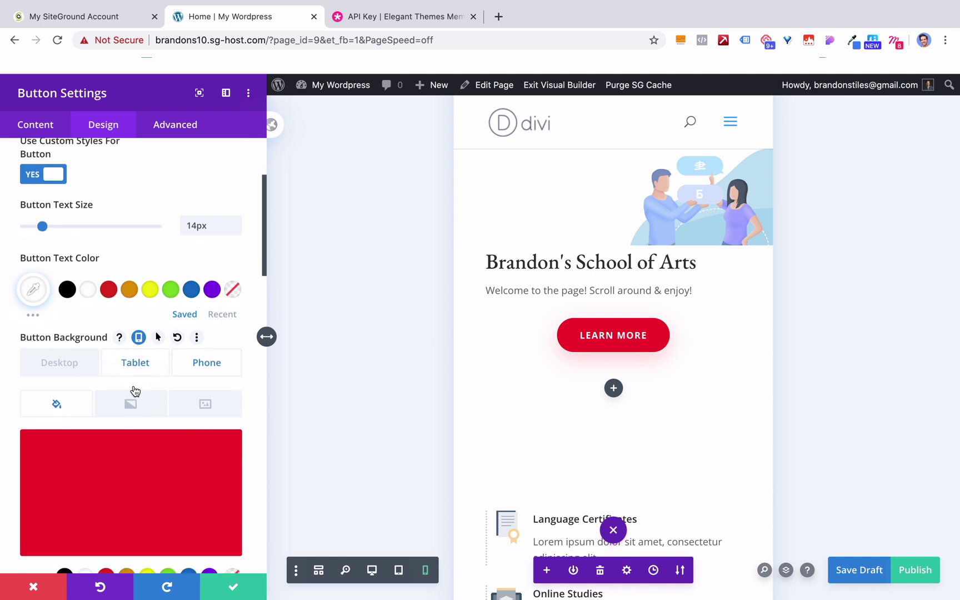
pyautogui.click(47, 367)
pyautogui.scroll(-3, 68, 369)
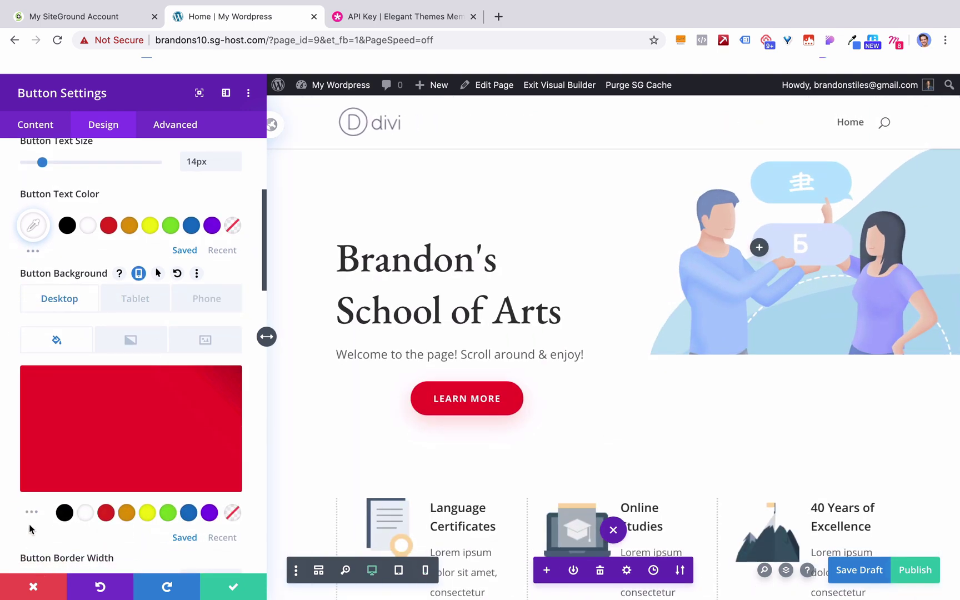
pyautogui.click(31, 511)
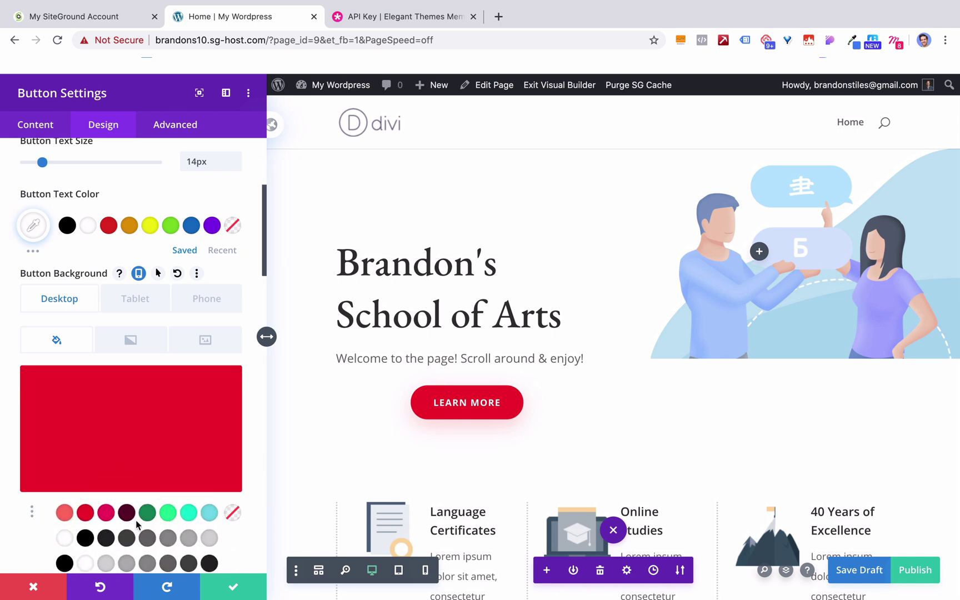
pyautogui.click(168, 512)
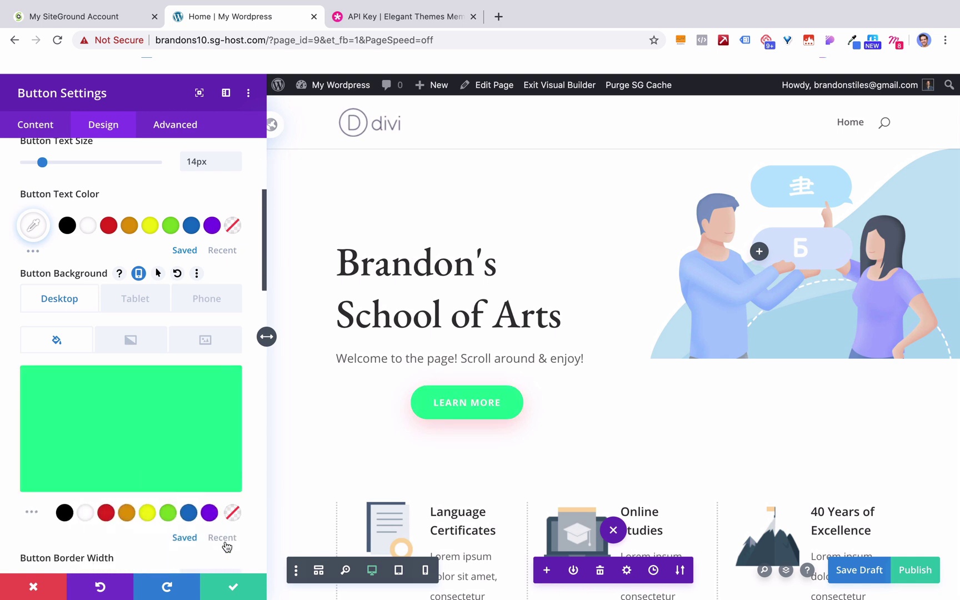
# Confirm the Learn More button settings, check the green desktop and red phone styles, then publish and save the page
pyautogui.click(232, 586)
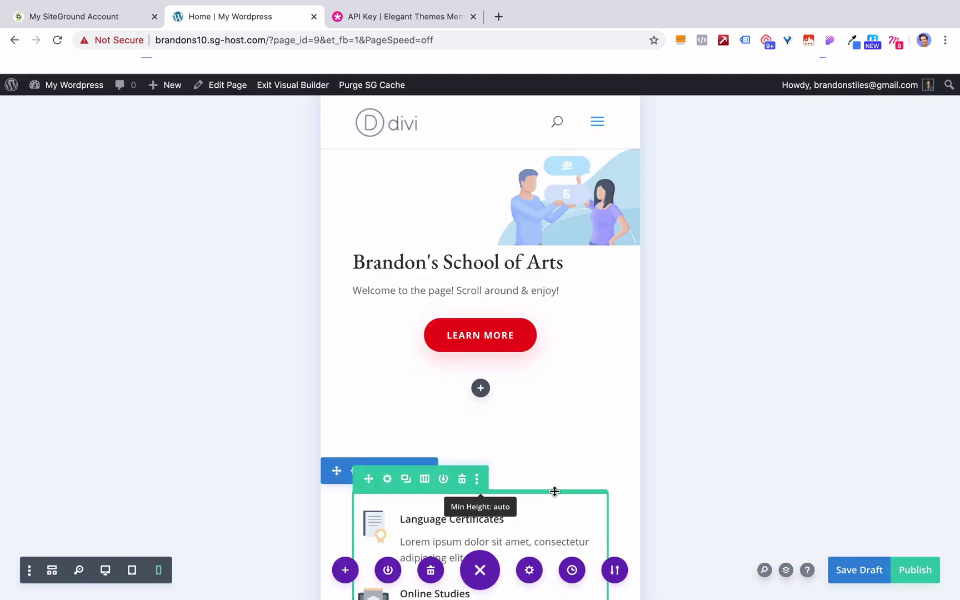
pyautogui.click(106, 571)
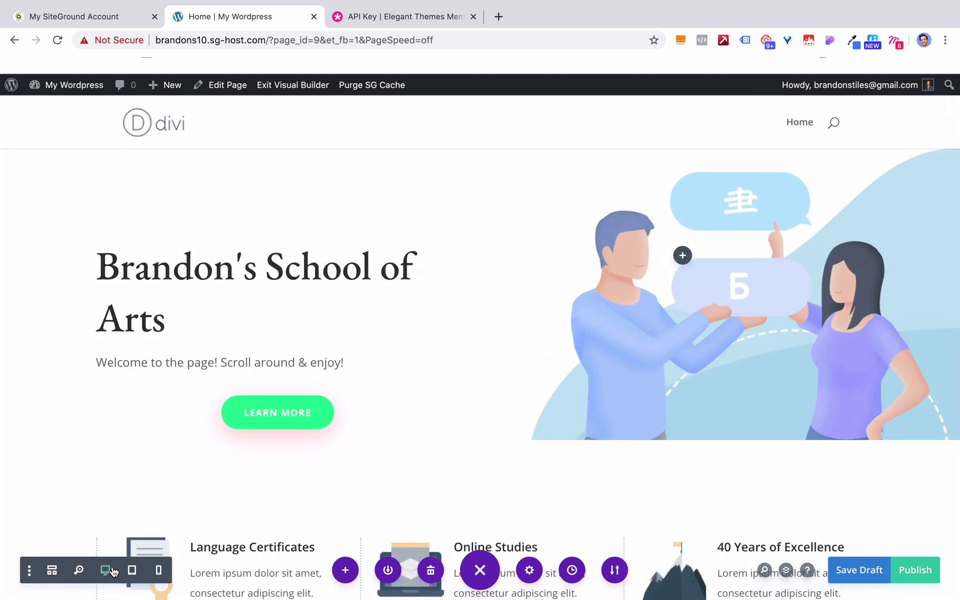
pyautogui.click(159, 575)
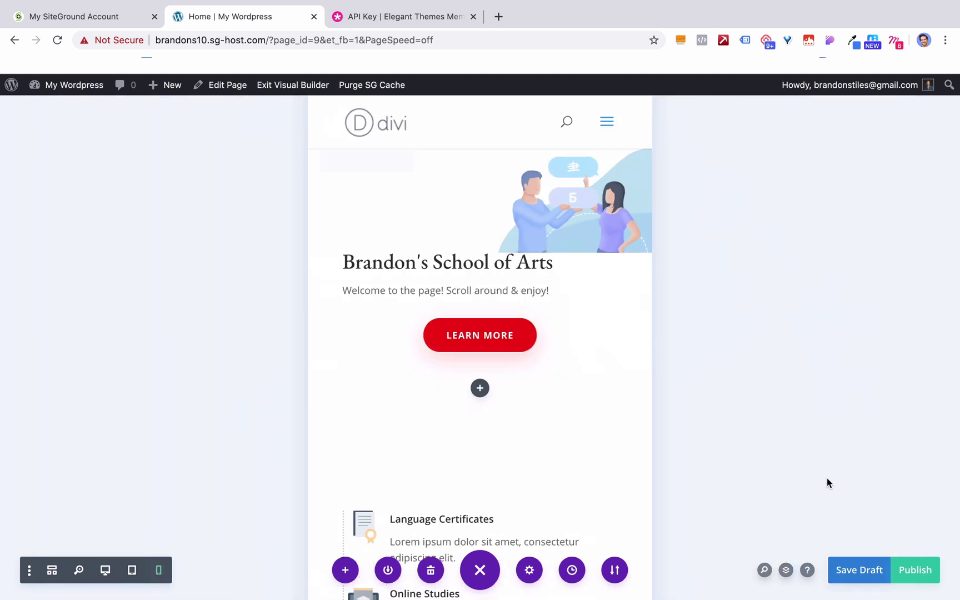
pyautogui.click(919, 573)
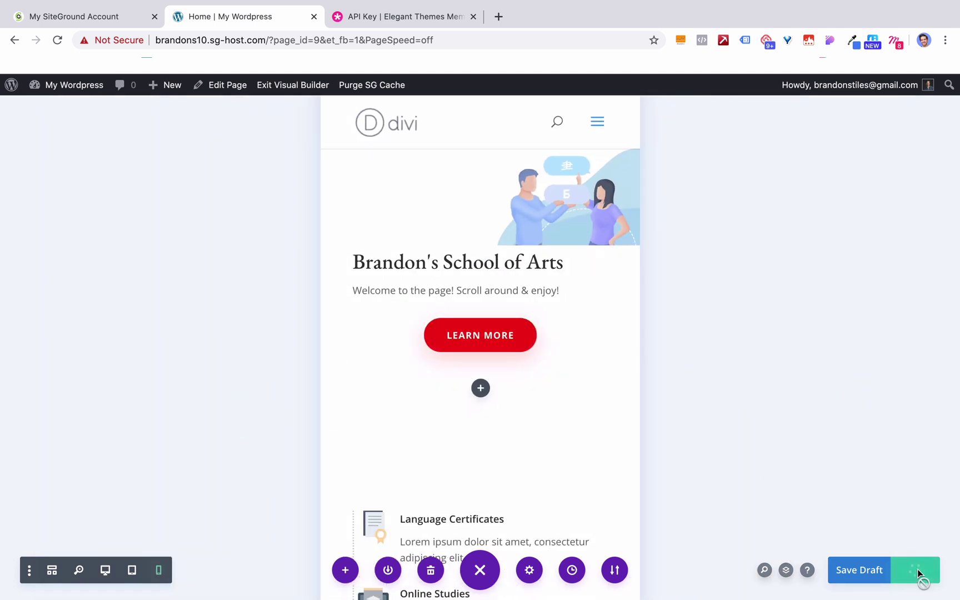
pyautogui.click(920, 574)
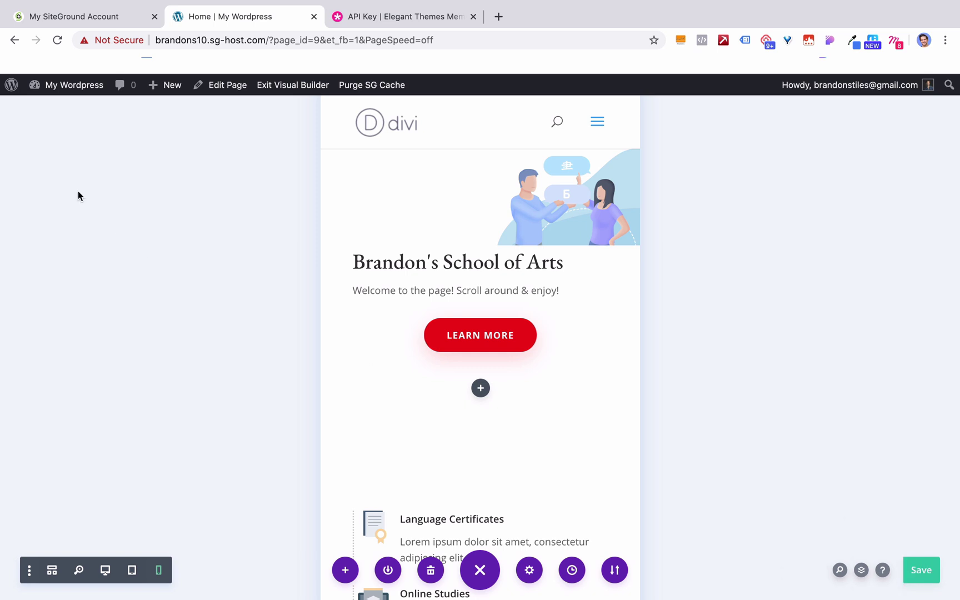
# In Reading Settings, choose 'A static page' with Home as the homepage and save the changes
pyautogui.moveTo(71, 91)
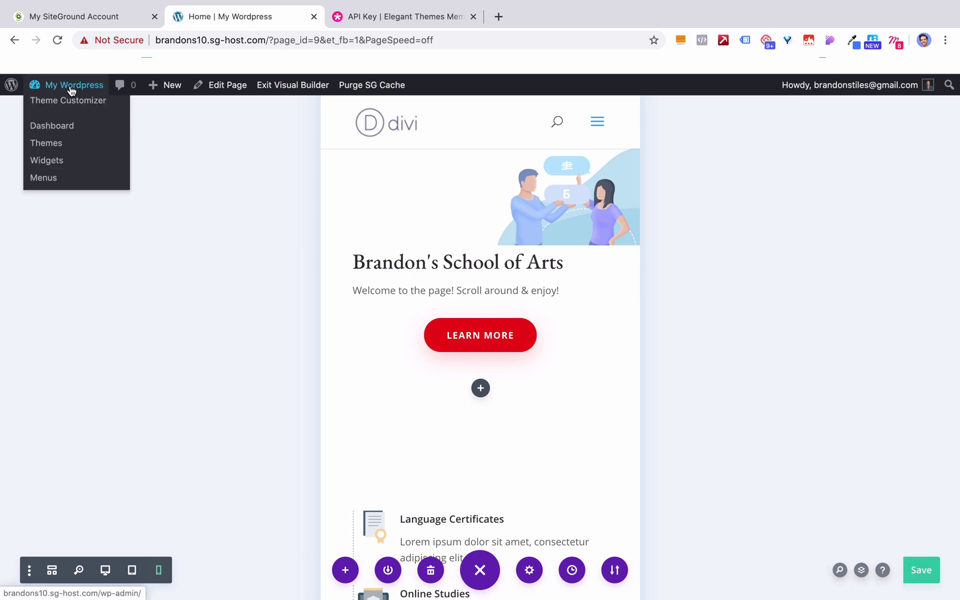
pyautogui.click(71, 91)
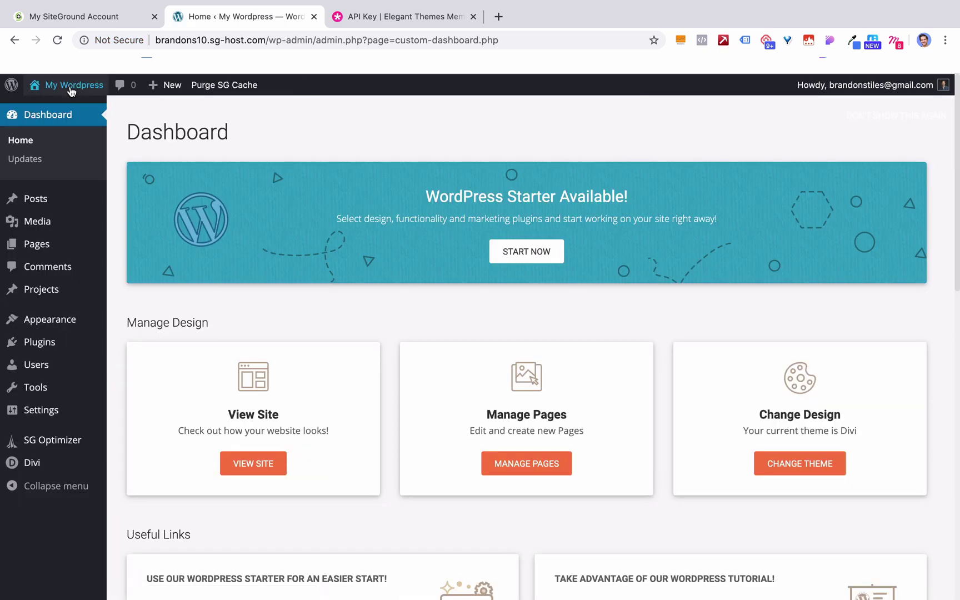
pyautogui.moveTo(79, 410)
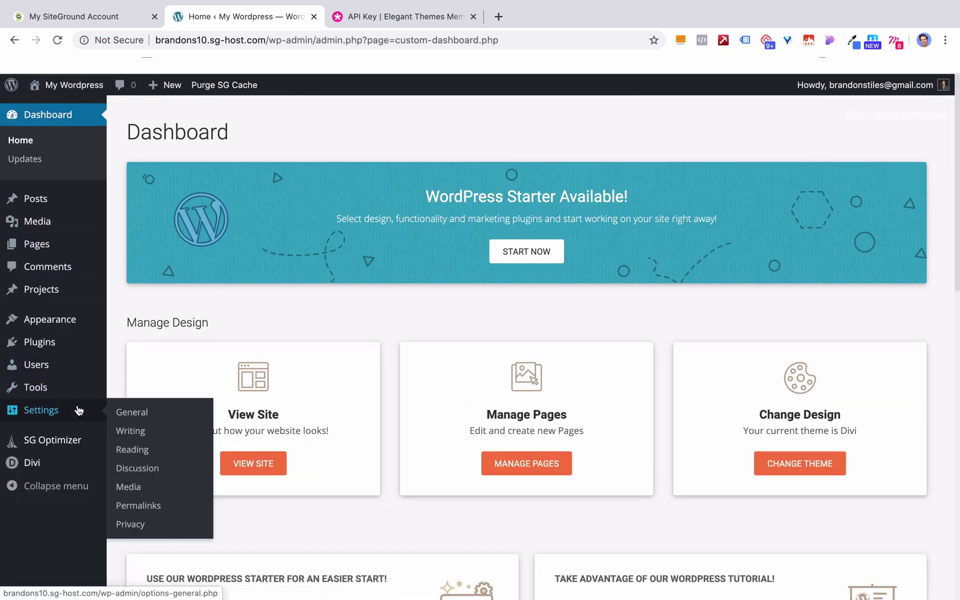
pyautogui.click(147, 458)
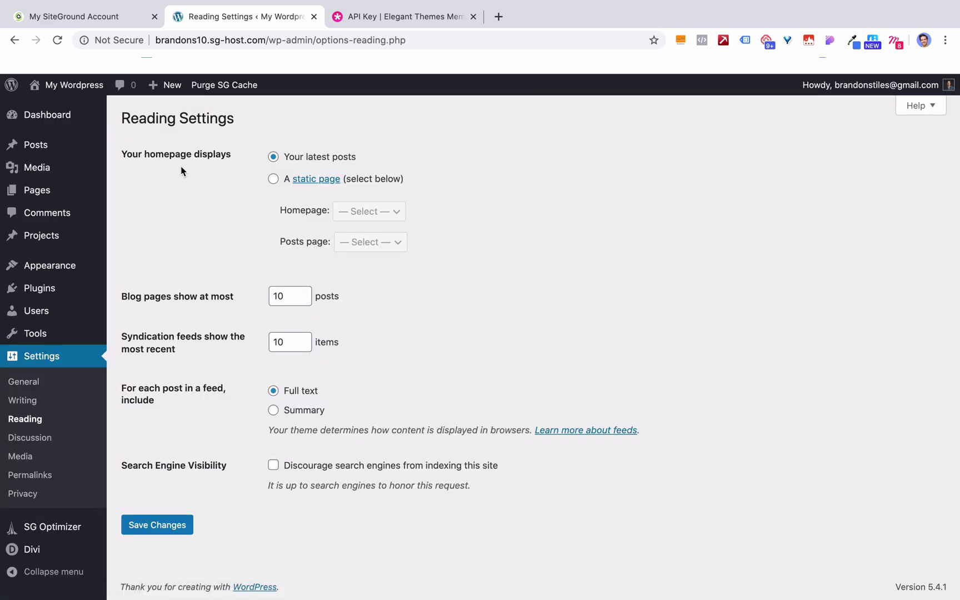
pyautogui.click(273, 179)
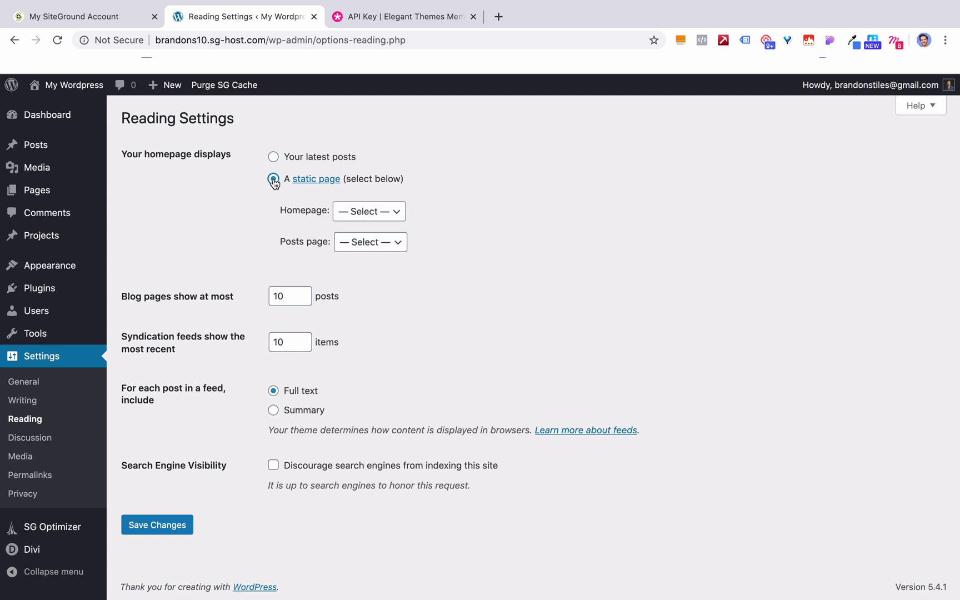
pyautogui.click(364, 213)
pyautogui.click(365, 223)
pyautogui.click(157, 526)
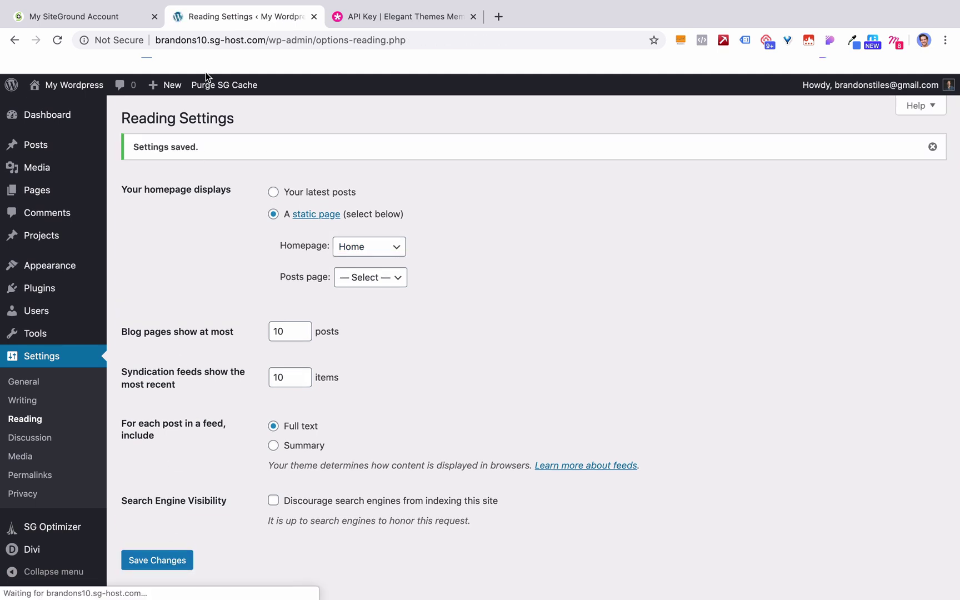
# Copy the site domain brandons10.sg-host.com and load it in a new Incognito window
pyautogui.click(265, 40)
pyautogui.click(266, 40)
pyautogui.hotkey('shift', 'Home')
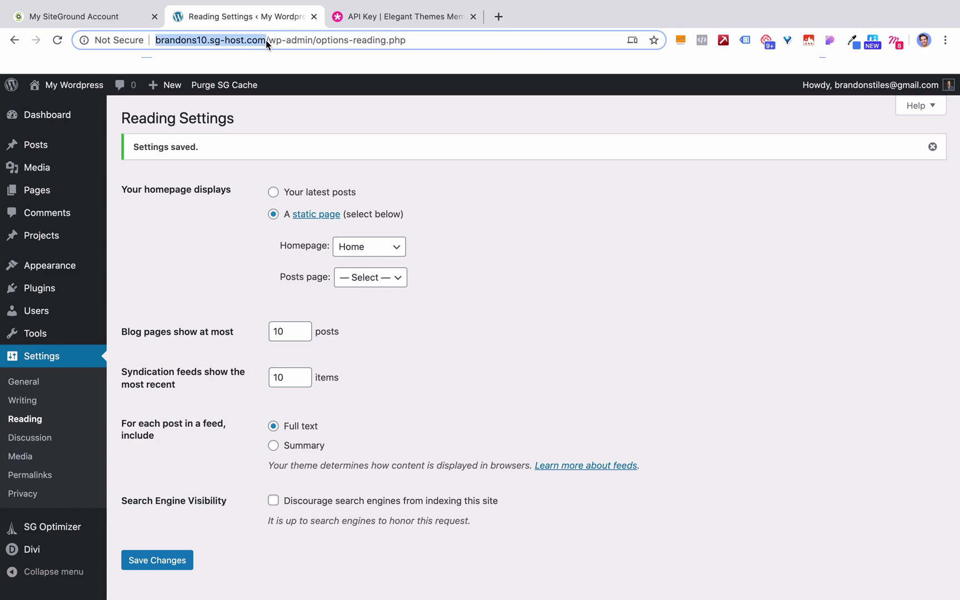
pyautogui.hotkey('ctrl', 'c')
pyautogui.hotkey('ctrl', 'shift', 'n')
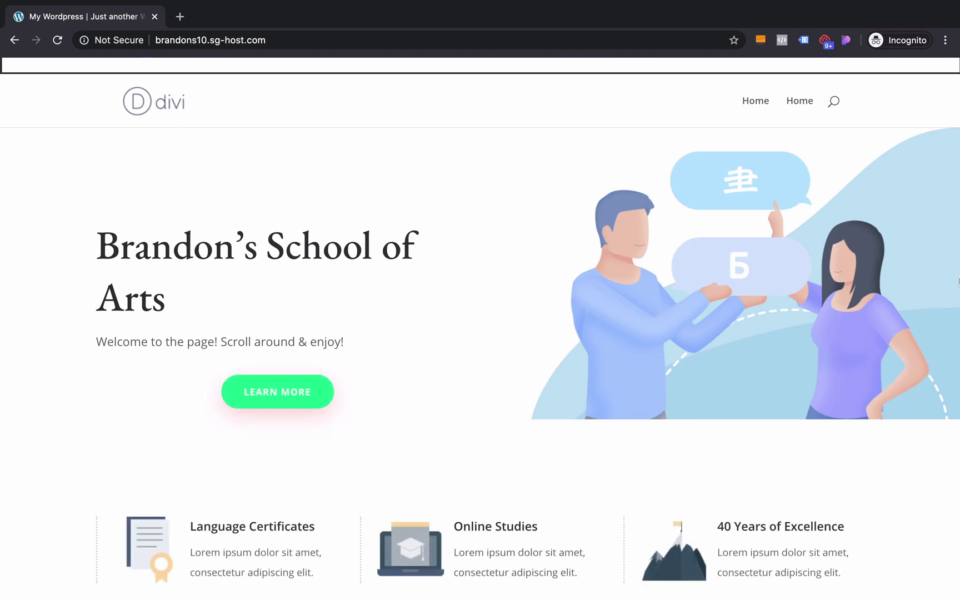
# Test the live Learn More button and scroll through the page it leads to
pyautogui.click(287, 396)
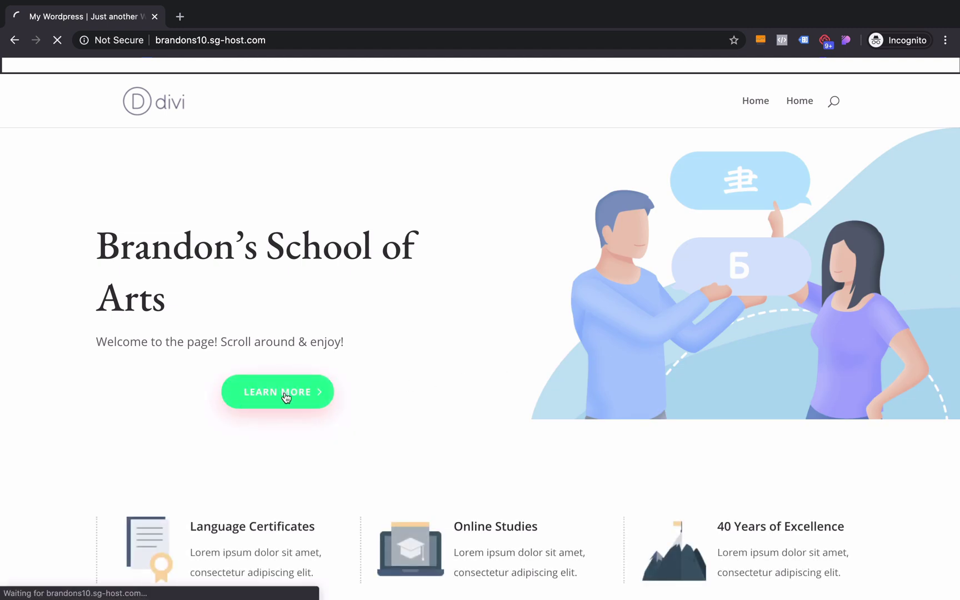
pyautogui.hscroll(-5, 286, 398)
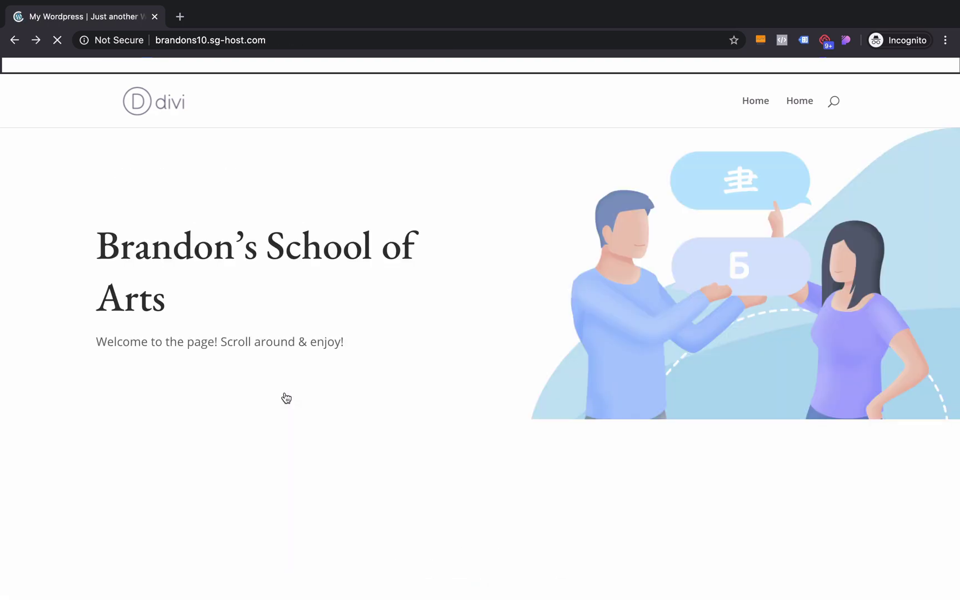
pyautogui.scroll(-10, 286, 398)
pyautogui.scroll(-20, 286, 398)
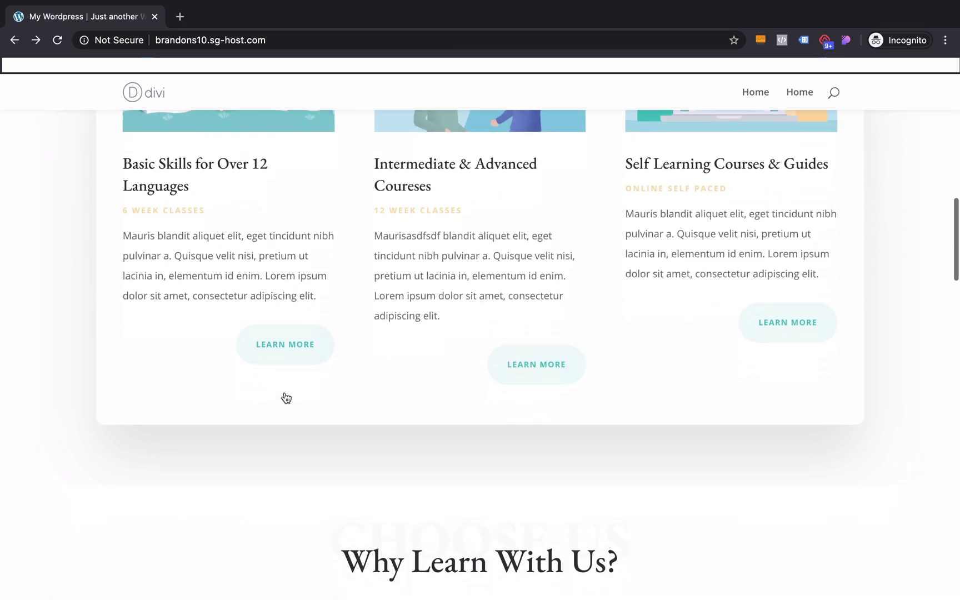